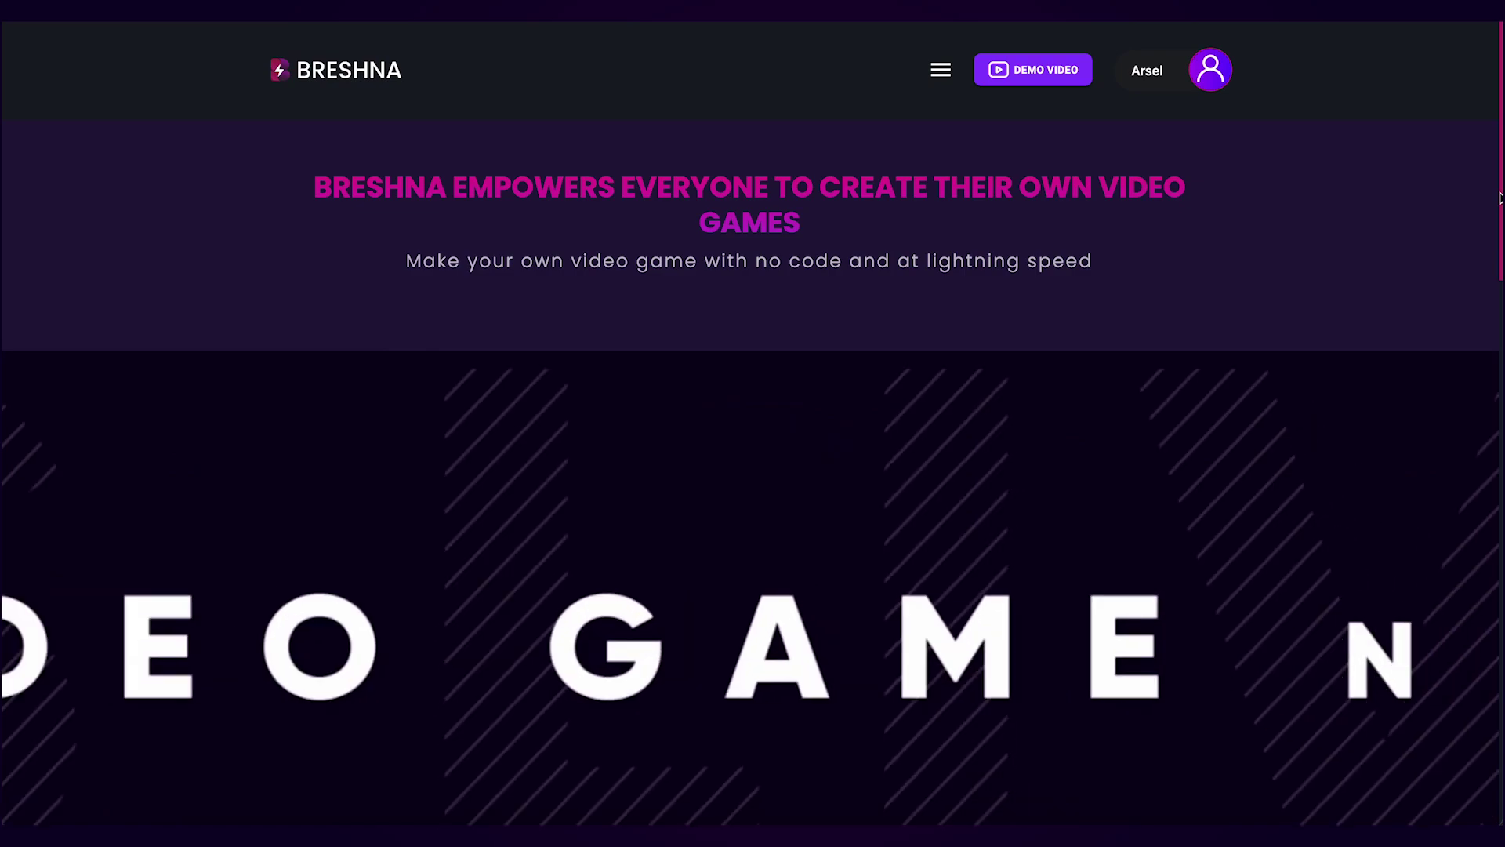
Scroll the Breshna homepage down to the template cards to reach Runner Rave
scroll(1500, 197, "down", 15)
scroll(422, 482, "down", 1)
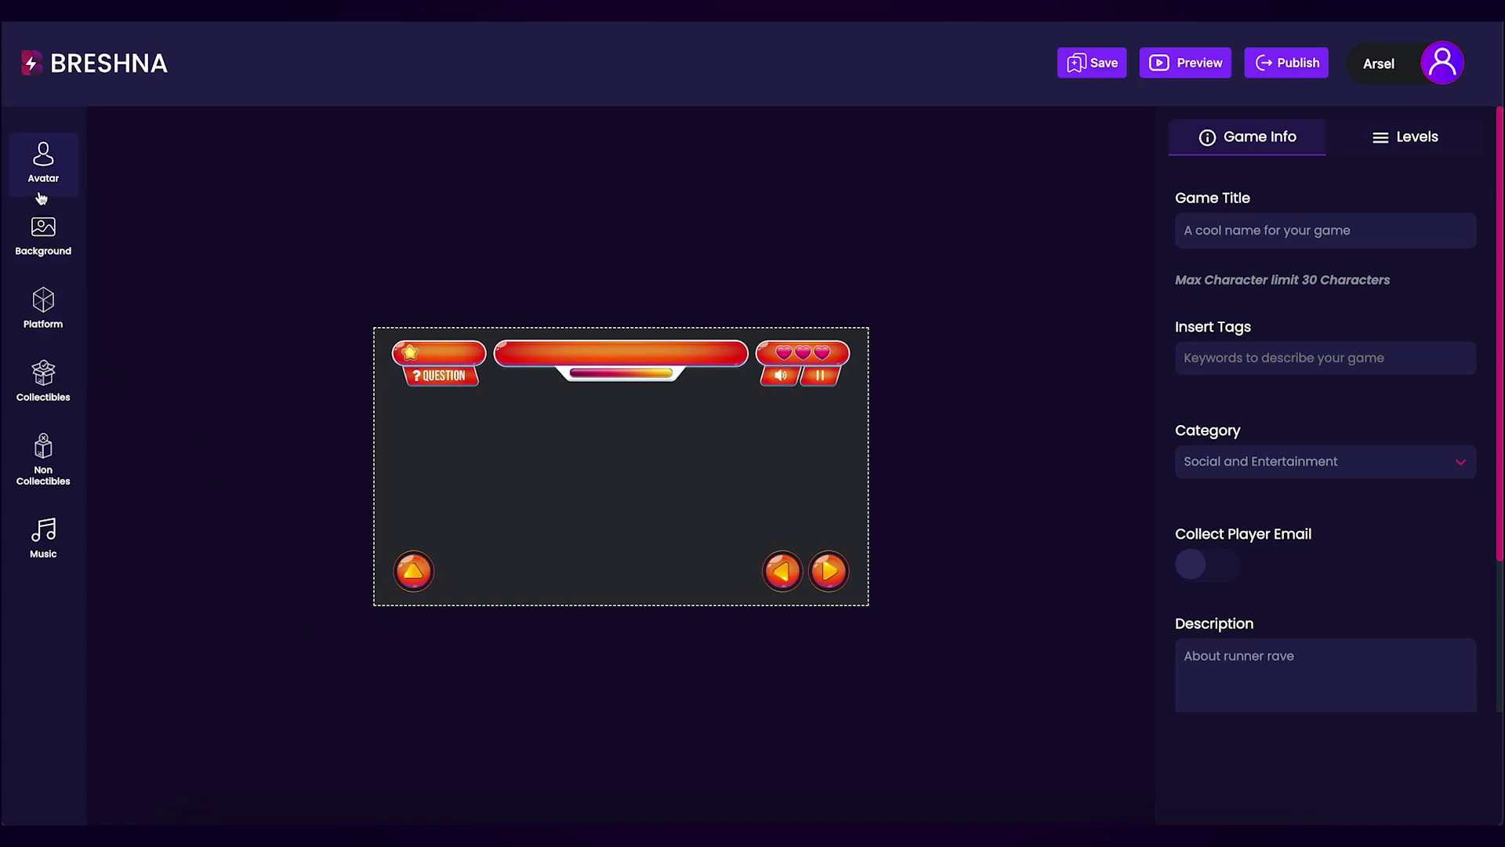
Choose the yellow rooster from the full Animals avatar collection as the player character
left_click(43, 164)
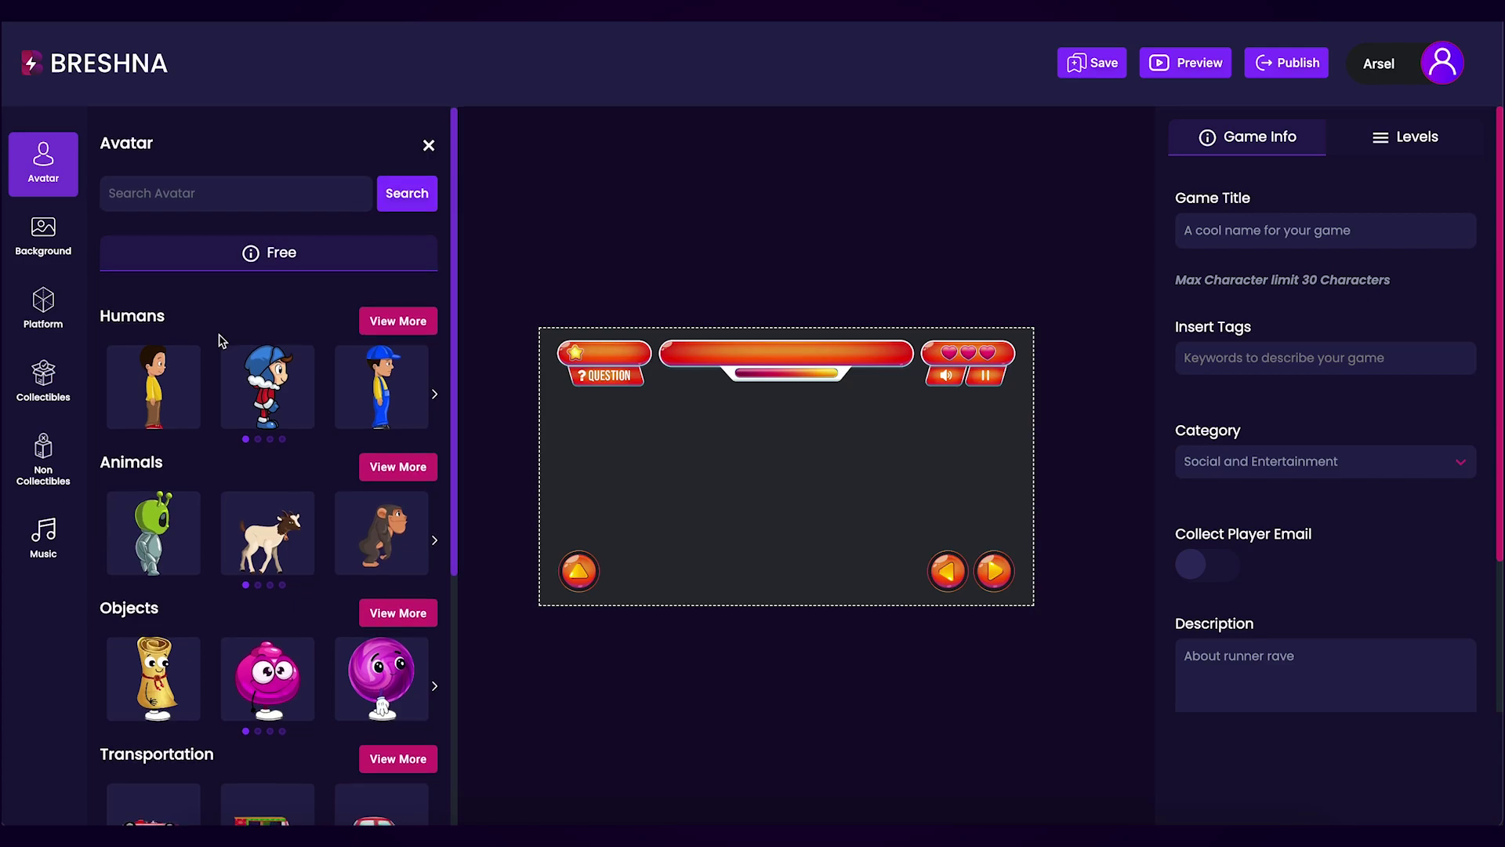
scroll(224, 345, "down", 1)
scroll(228, 346, "down", 5)
scroll(228, 345, "up", 5)
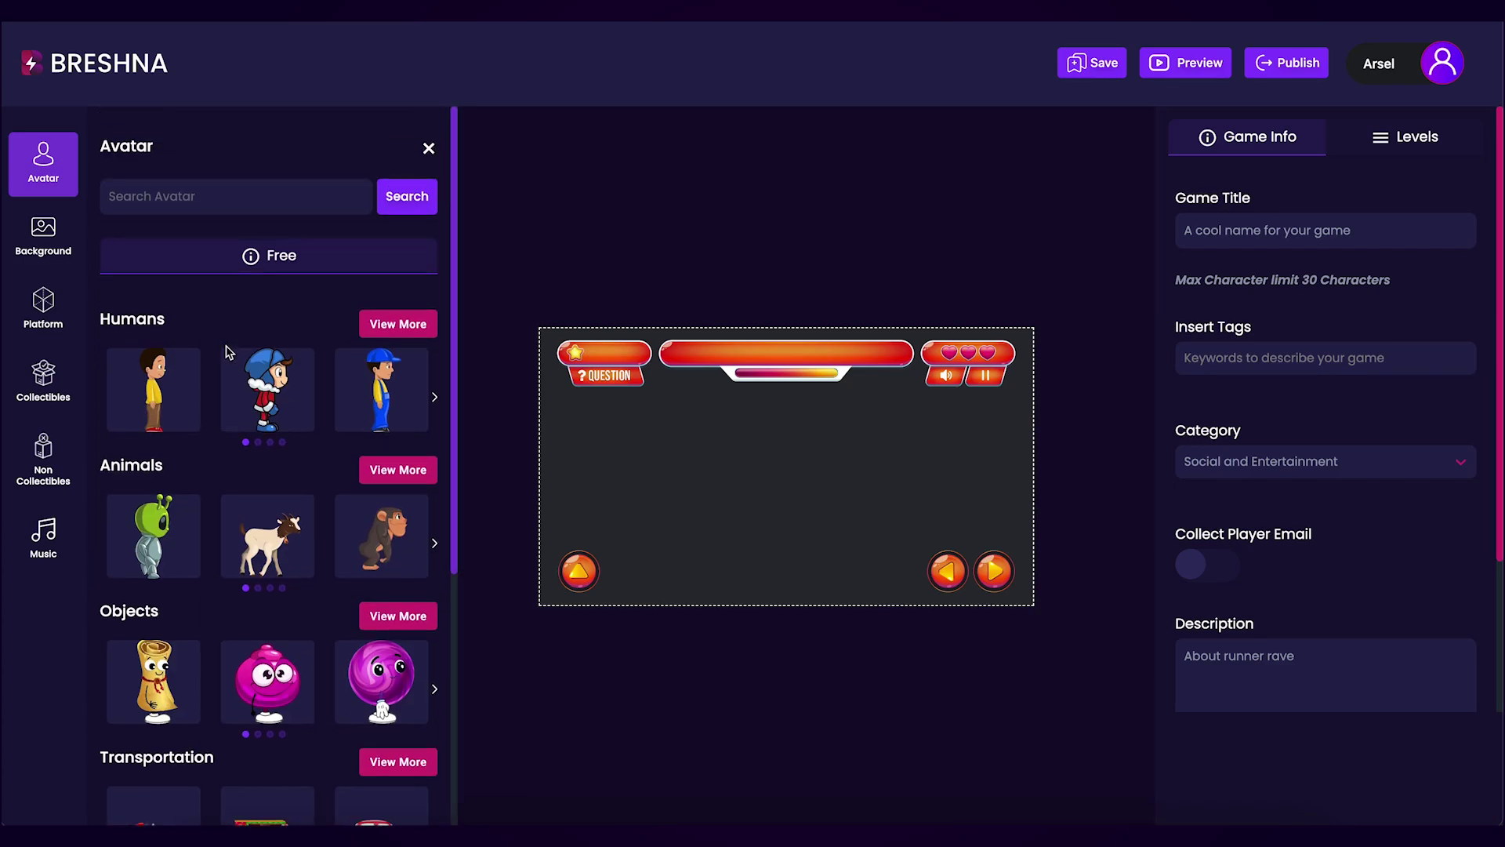
left_click(399, 471)
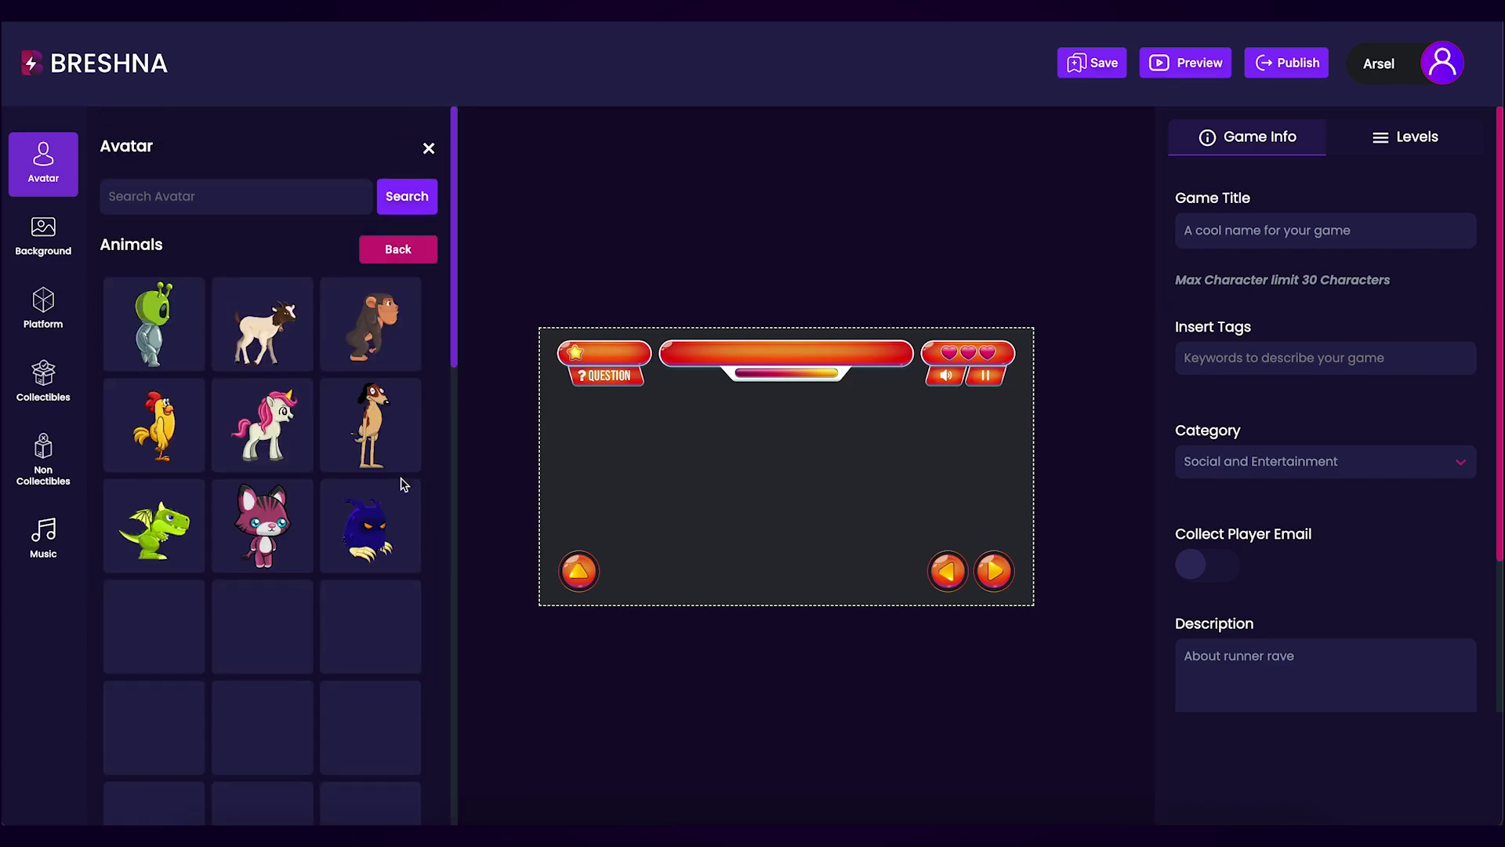
scroll(401, 486, "down", 2)
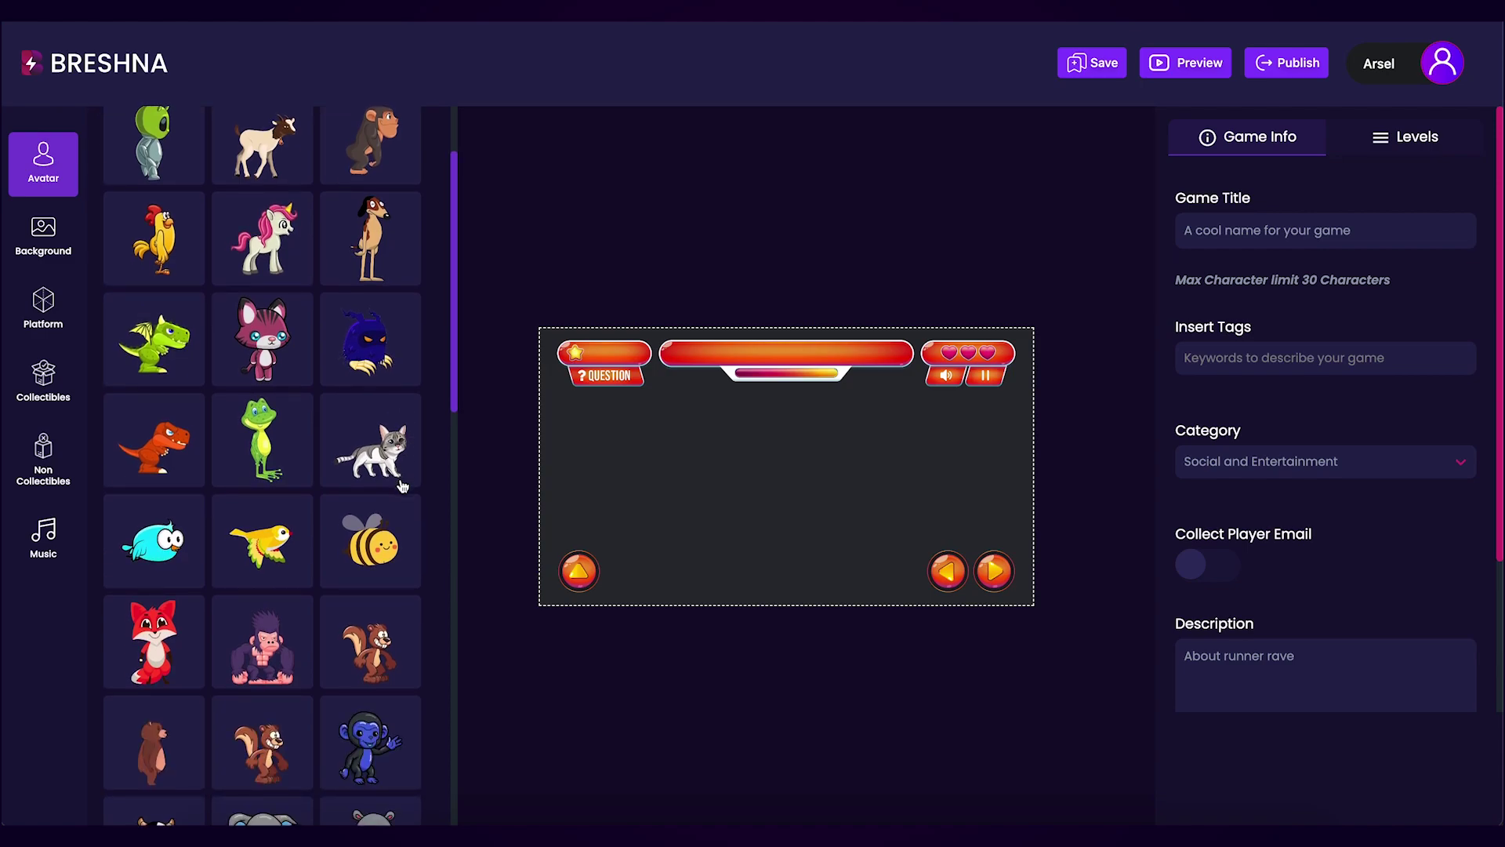
left_click(176, 272)
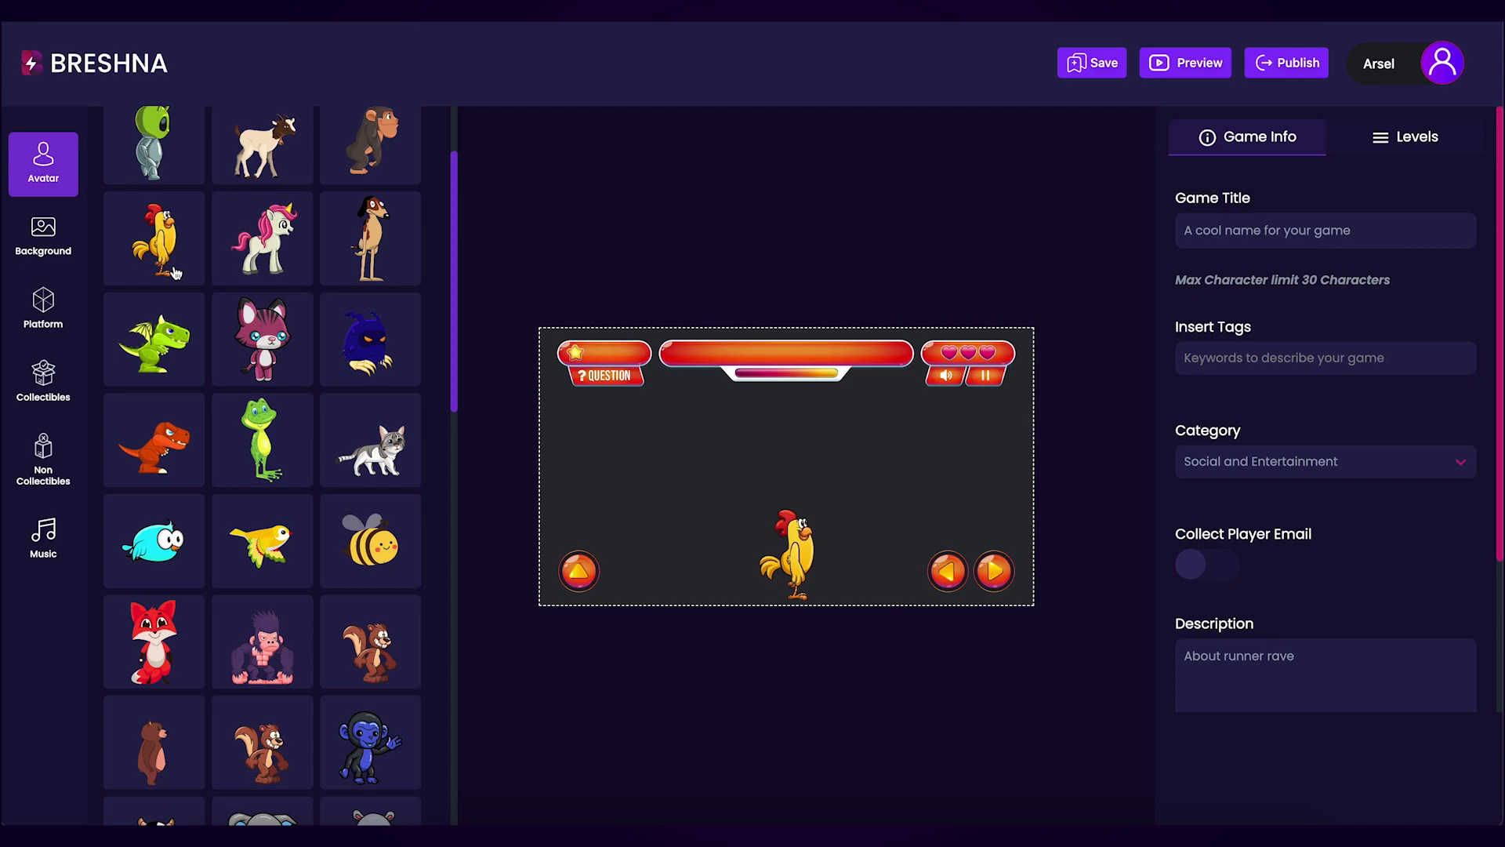
Preview the purple forest, jungle waterfall and Paris backdrops, then set the volcano forest background
left_click(47, 239)
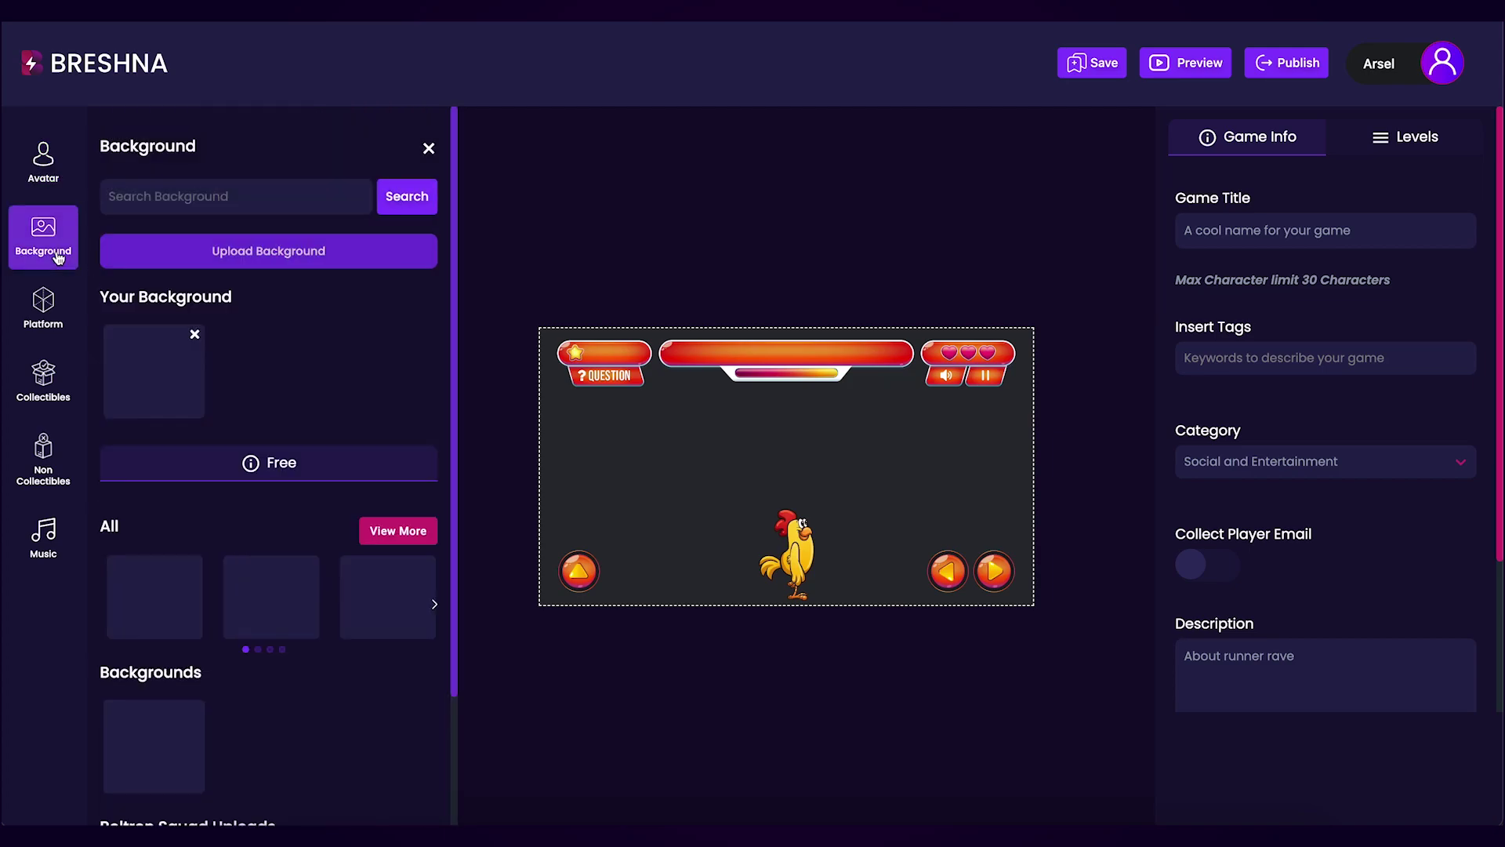
left_click(406, 531)
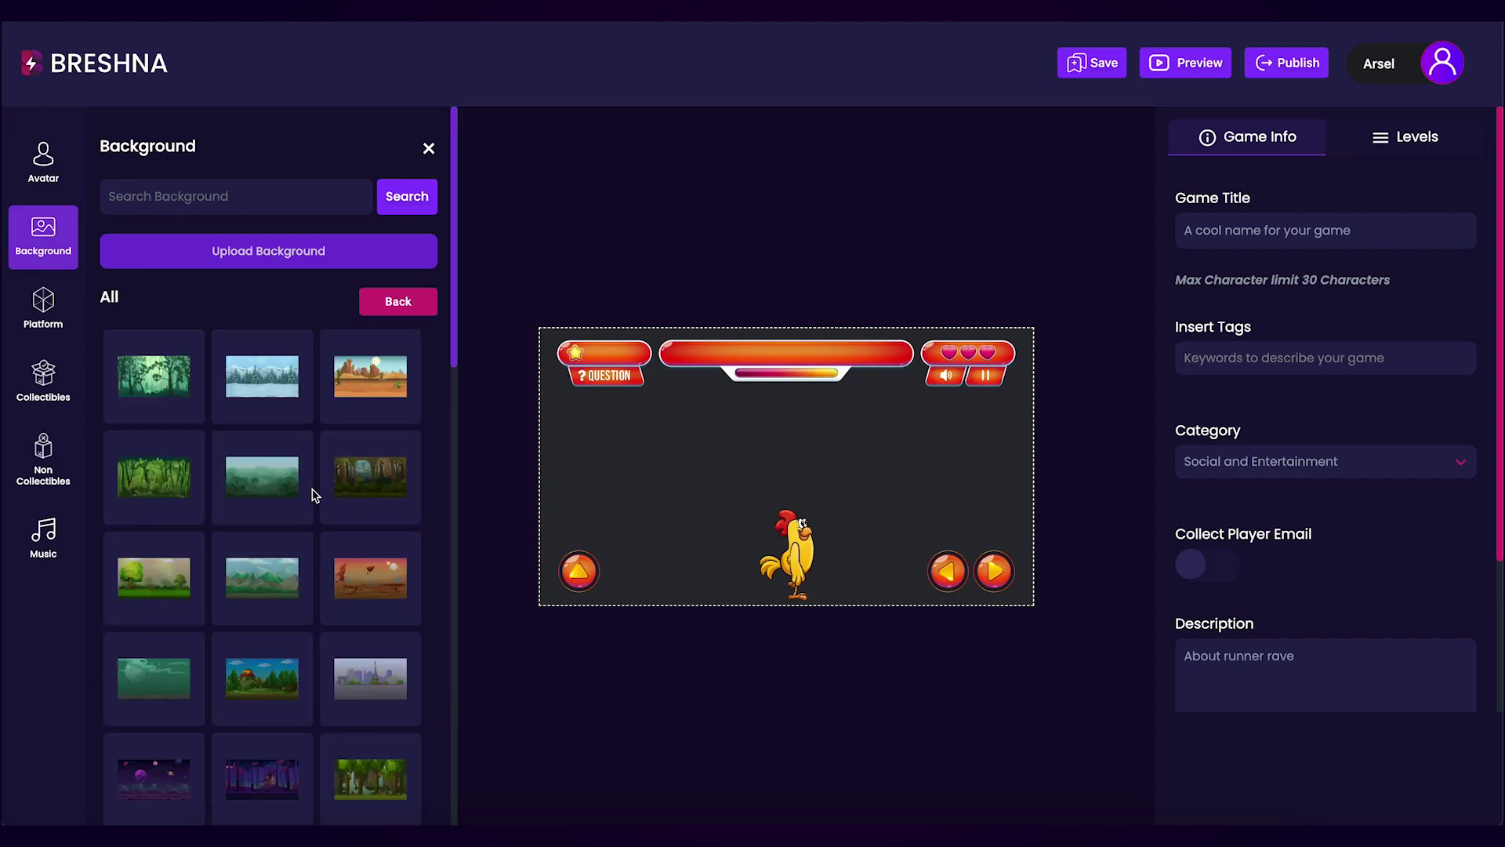
scroll(312, 494, "down", 5)
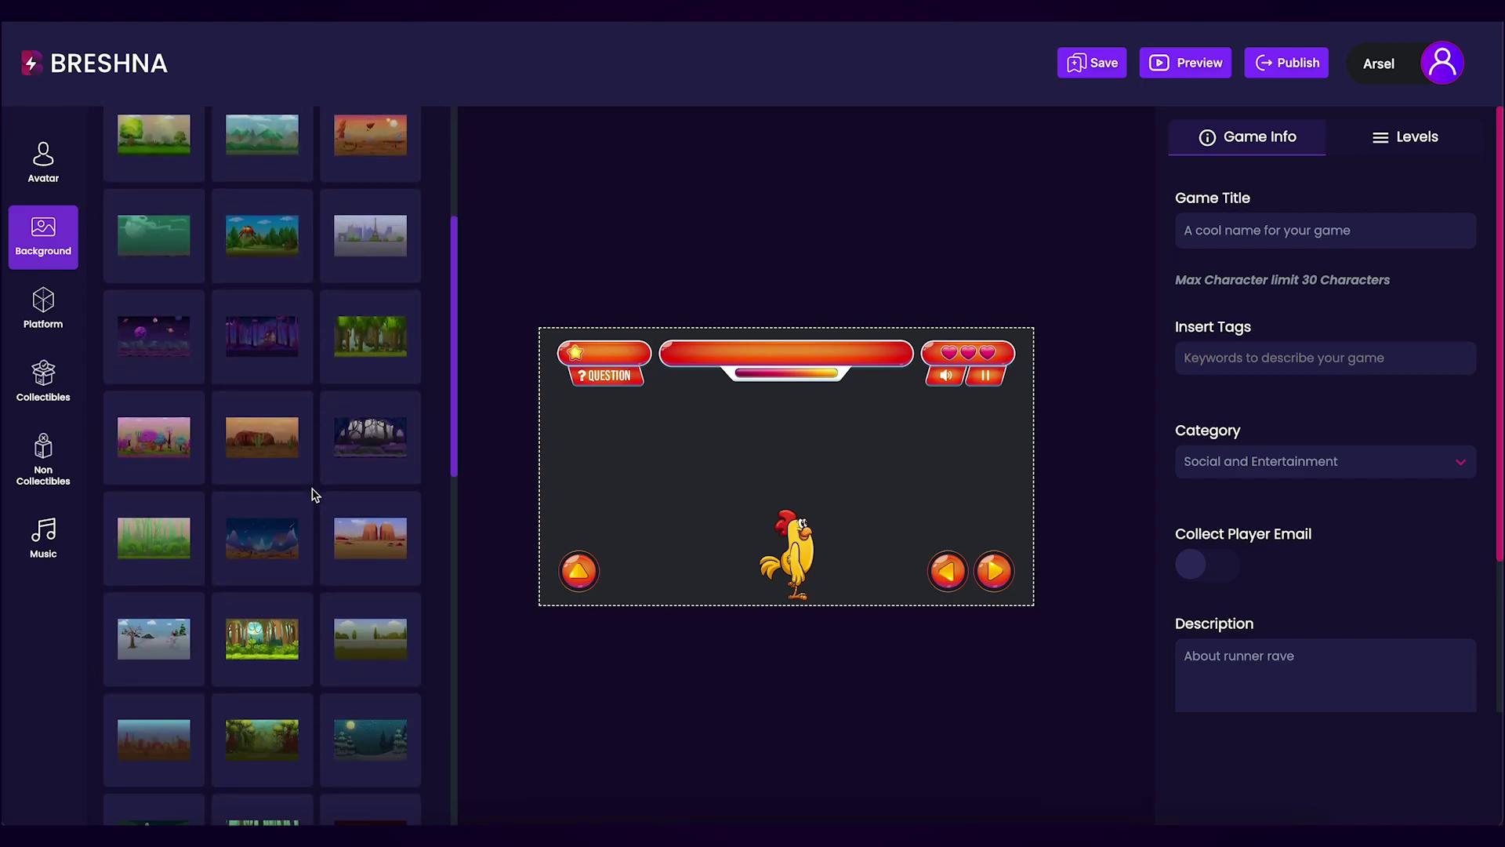
left_click(275, 361)
left_click(352, 353)
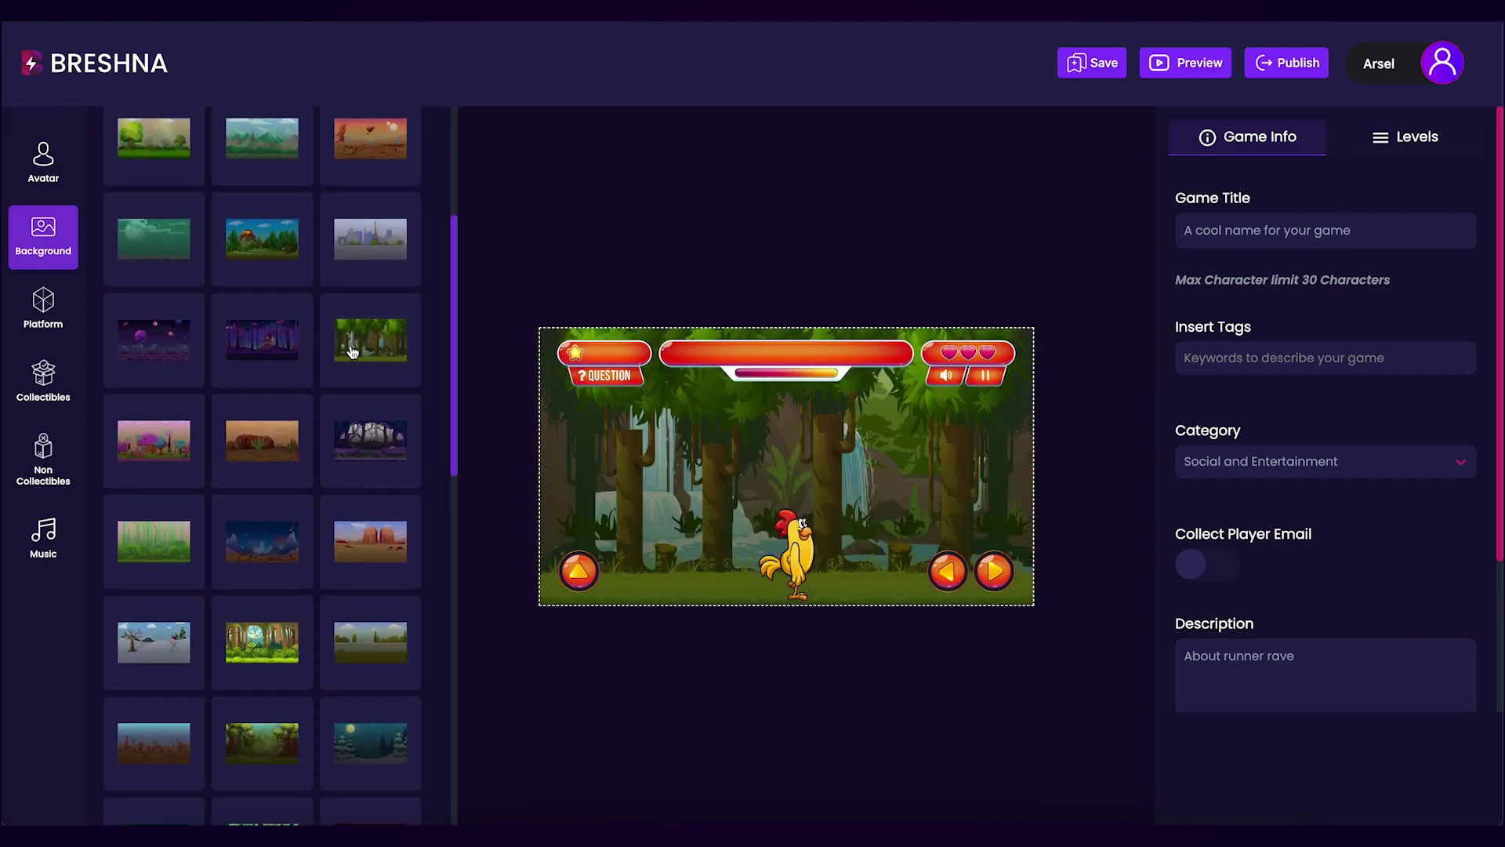
left_click(259, 263)
left_click(338, 252)
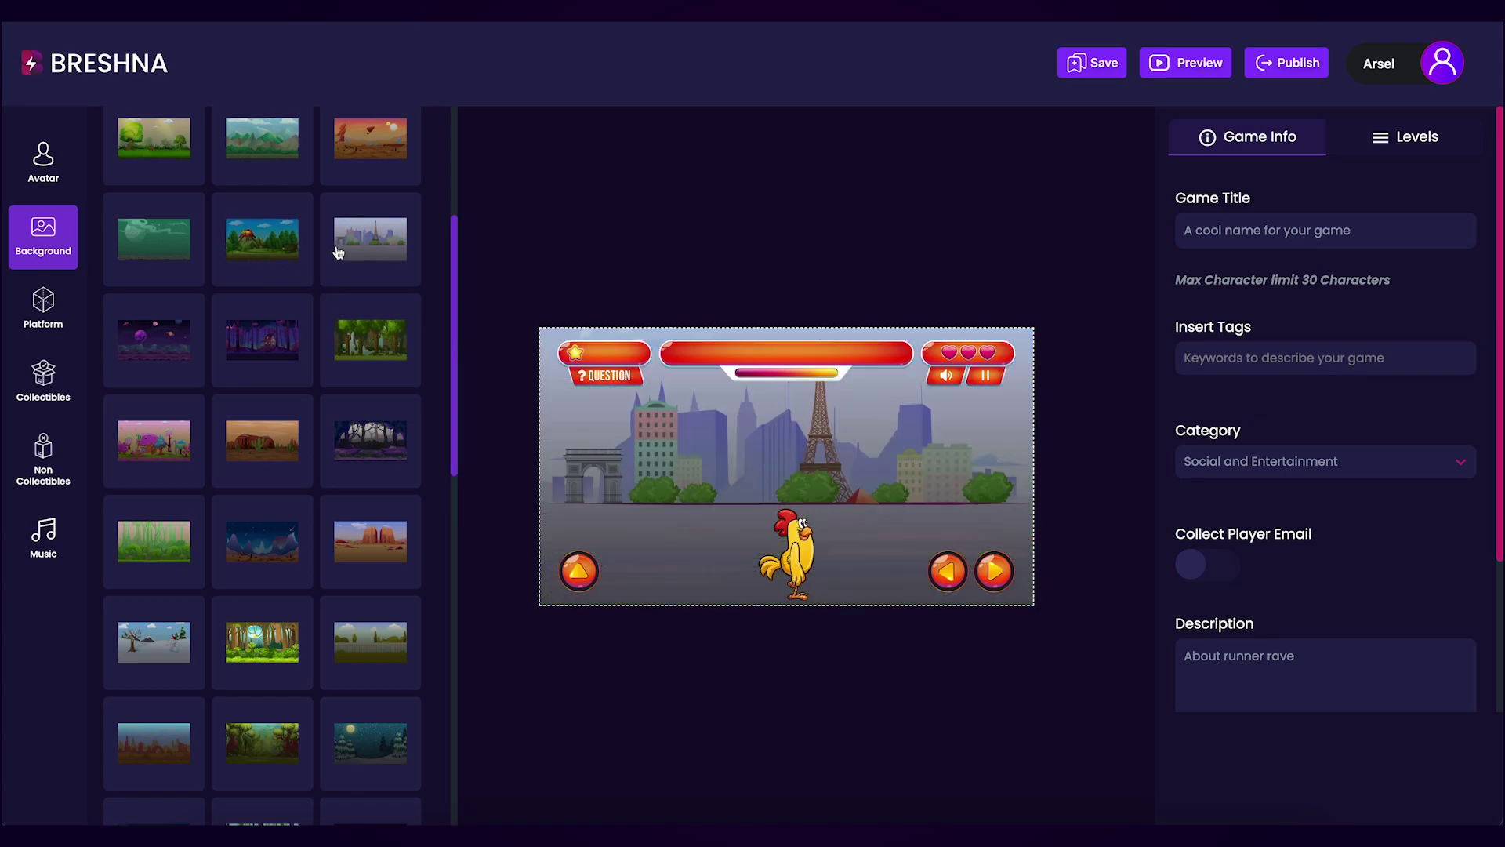
left_click(271, 252)
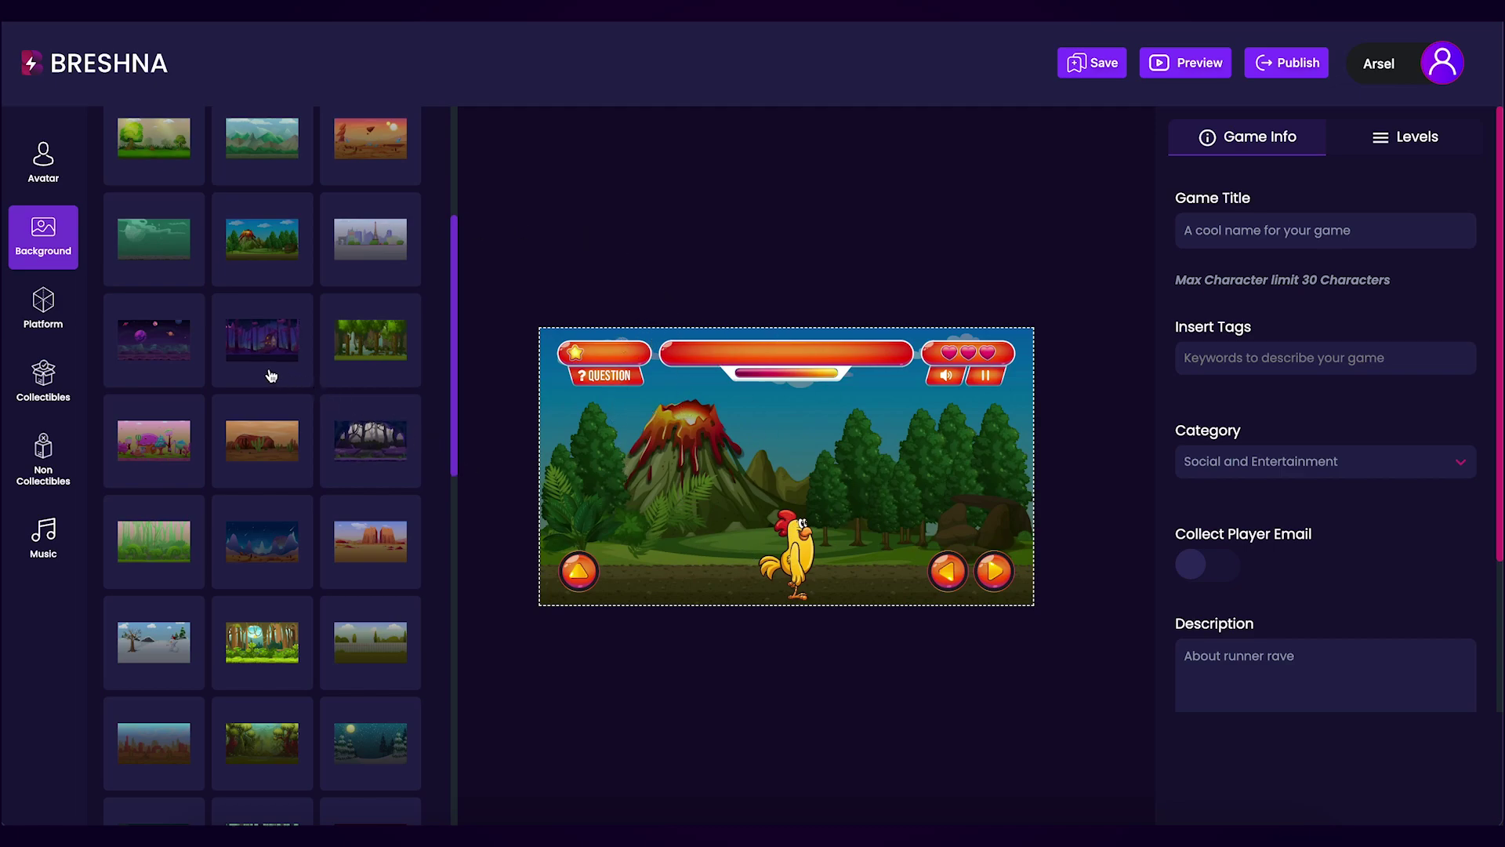
Compare the rock, ice and wooden platform sets, finally applying the rock-and-grass set
left_click(66, 315)
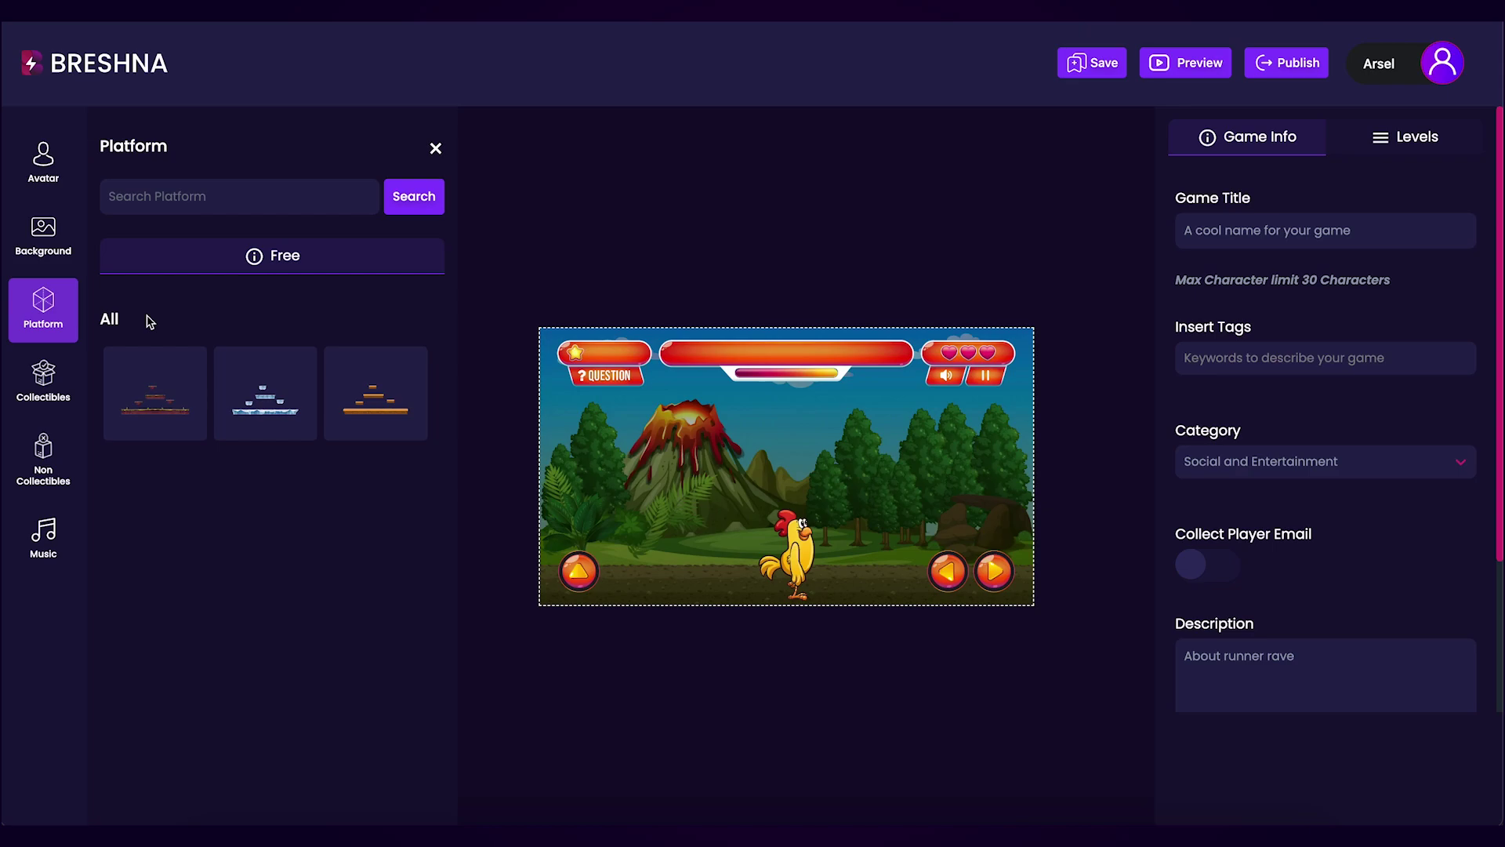
left_click(165, 416)
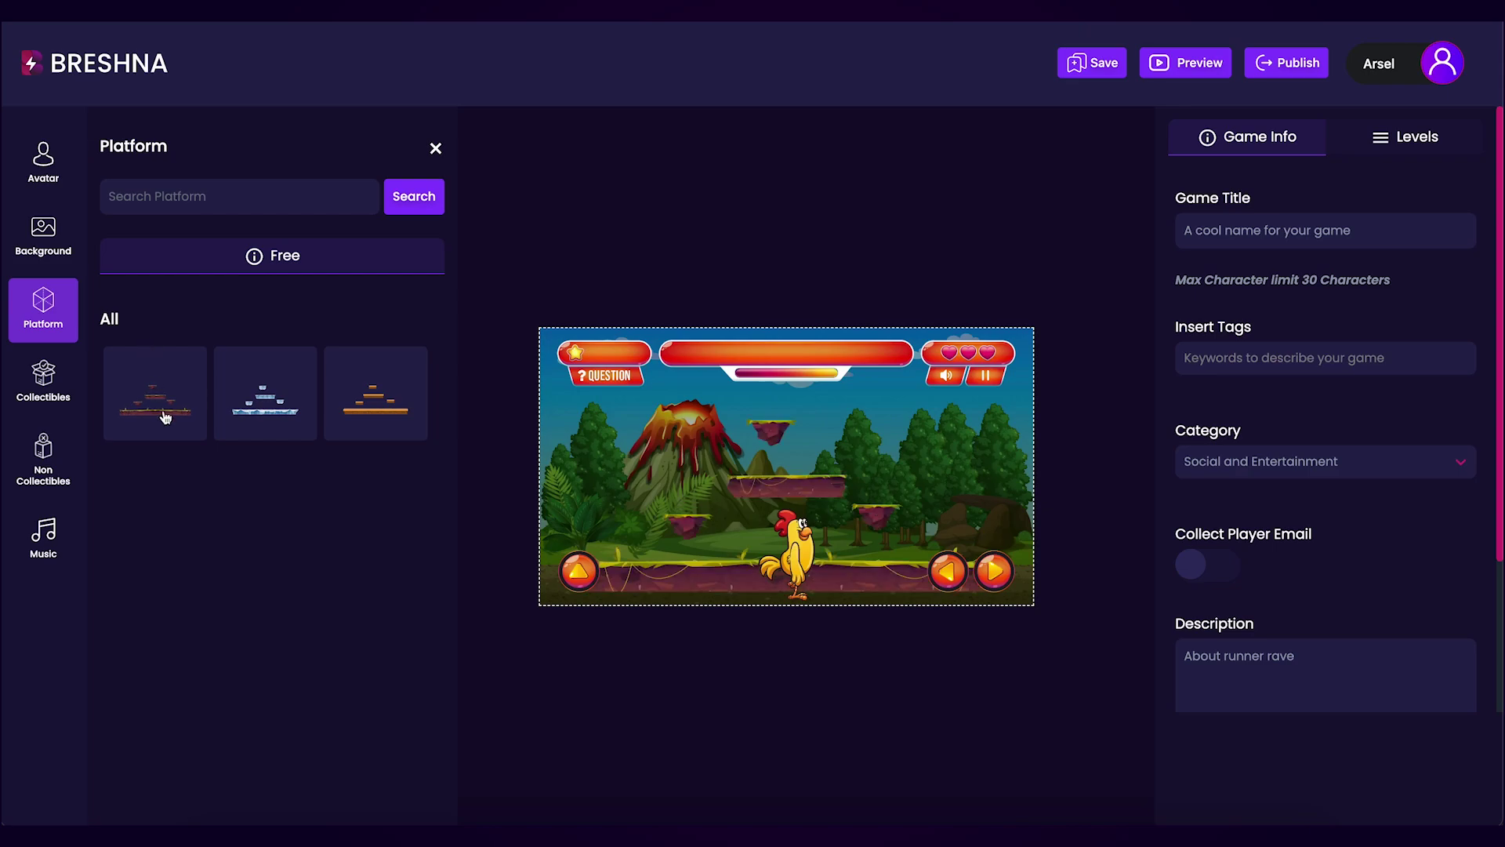
left_click(238, 416)
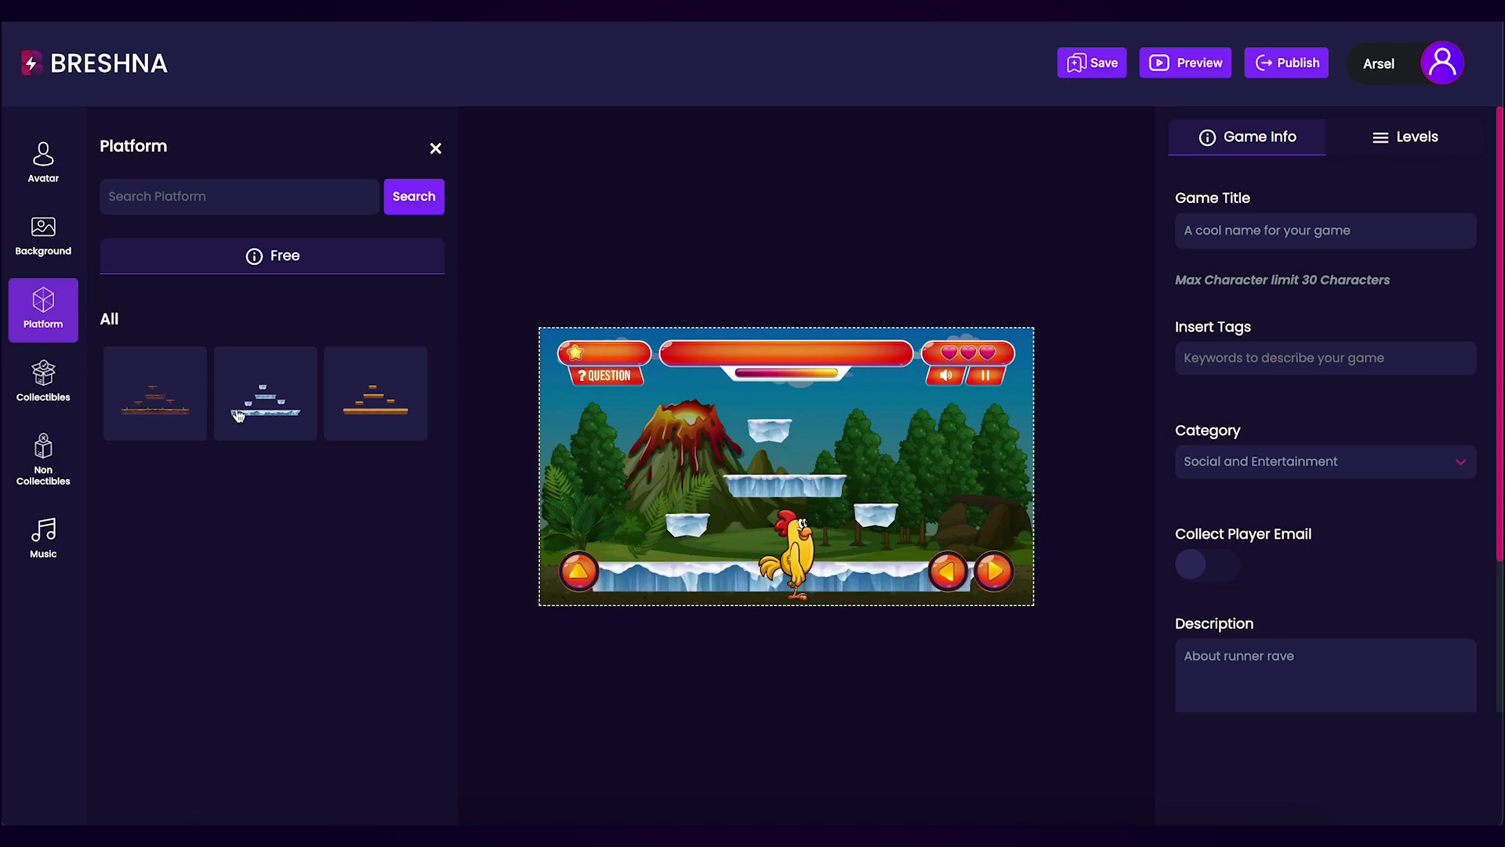
left_click(386, 421)
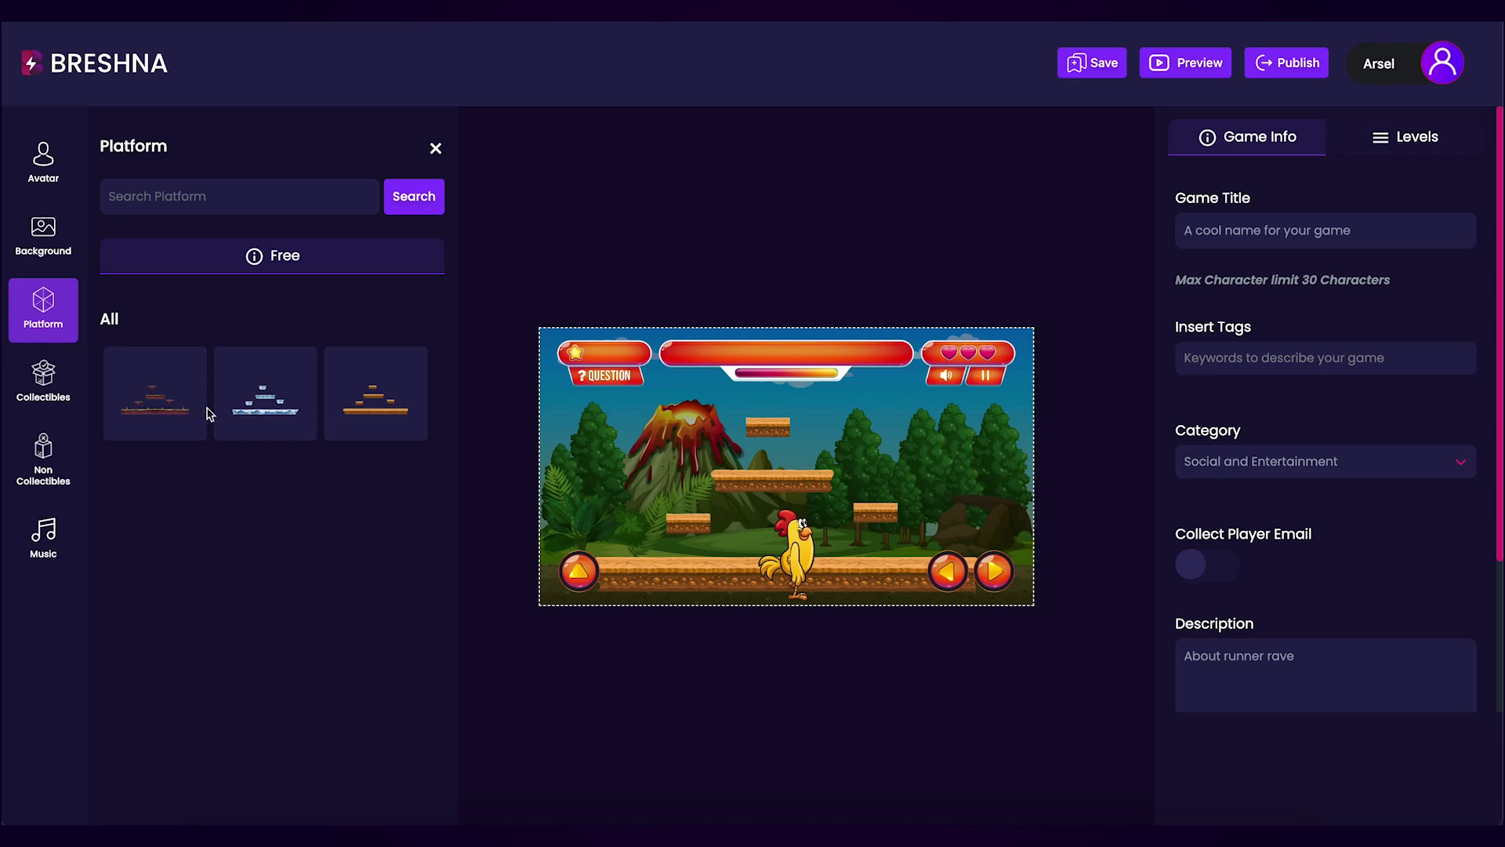
left_click(172, 415)
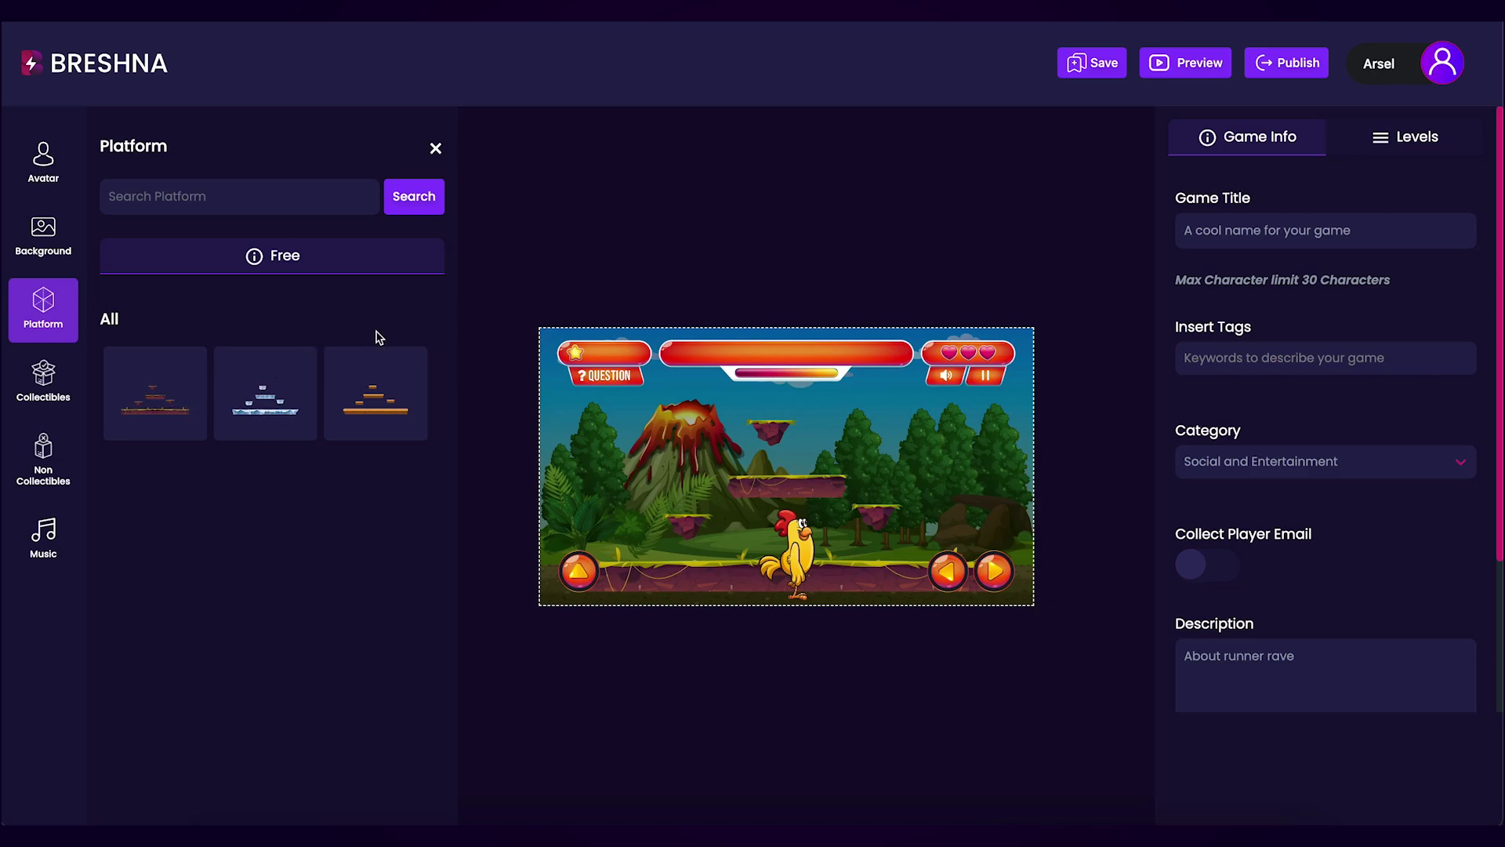
left_click(280, 409)
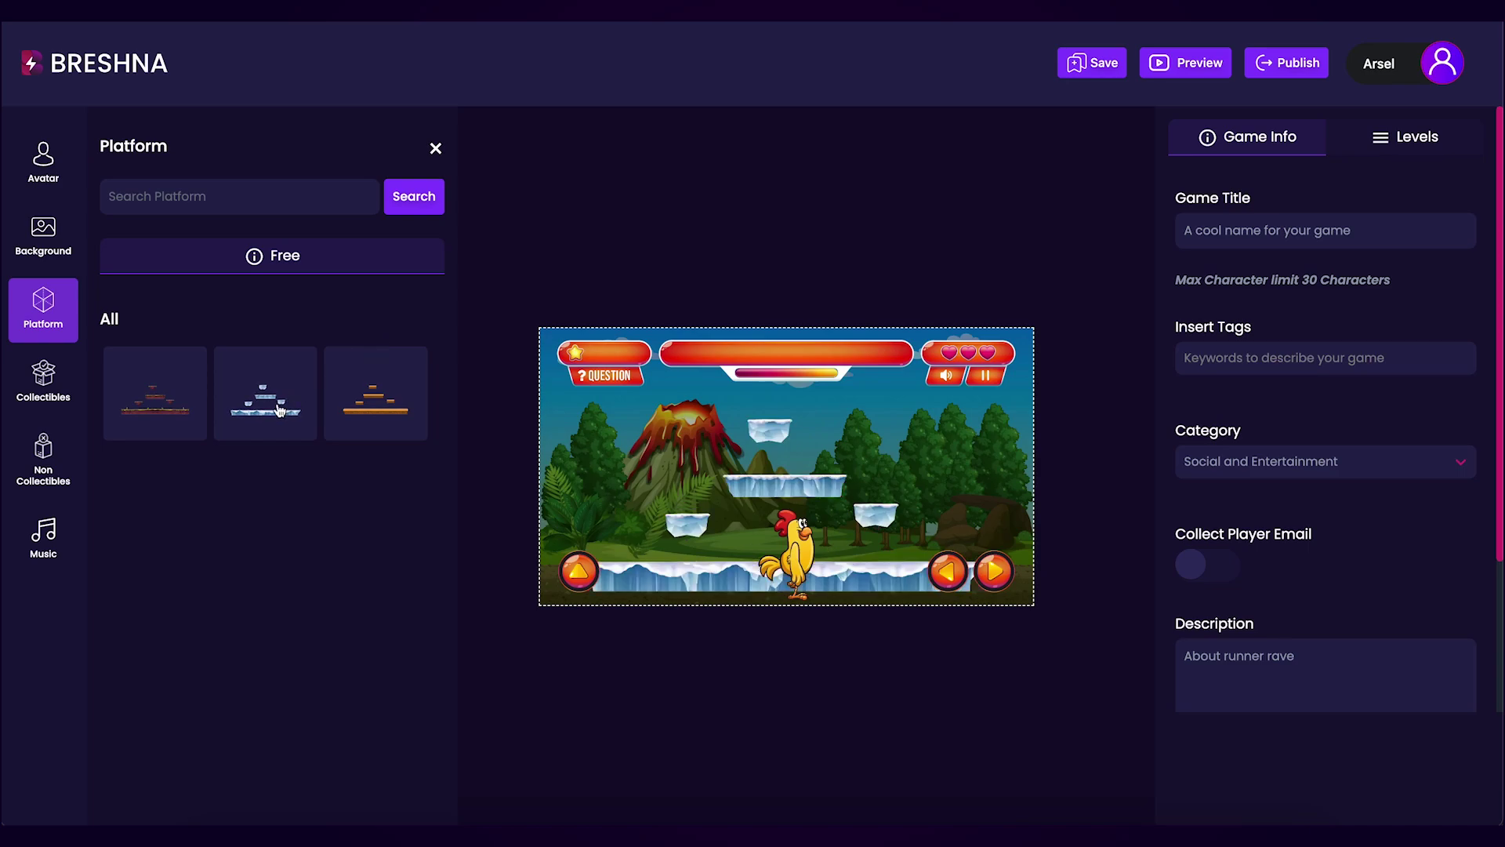
left_click(143, 405)
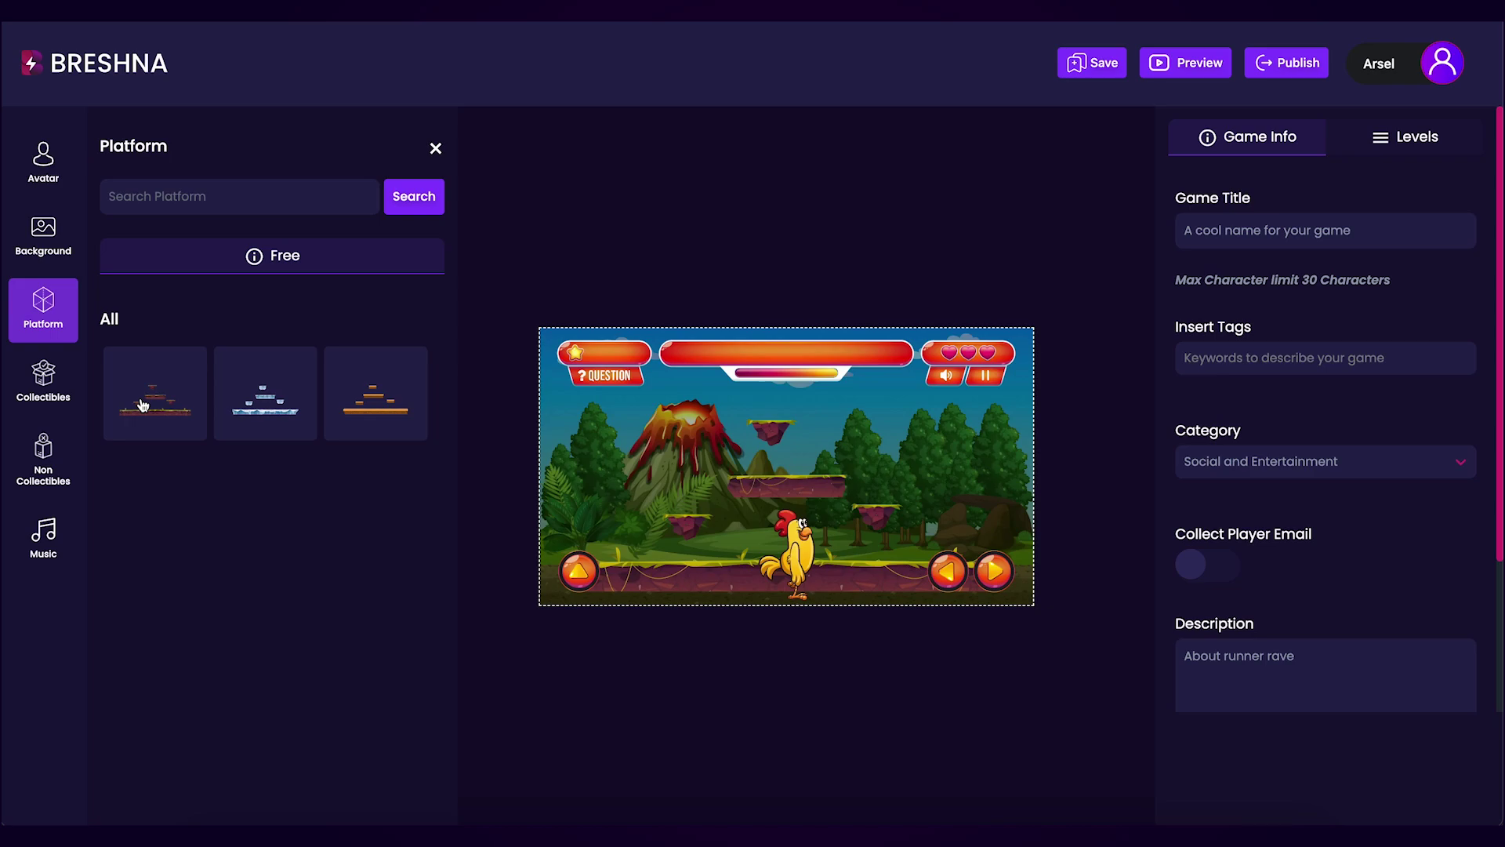
Expand the Objects collectibles section to show every chest, coin, key, trophy and star
left_click(54, 400)
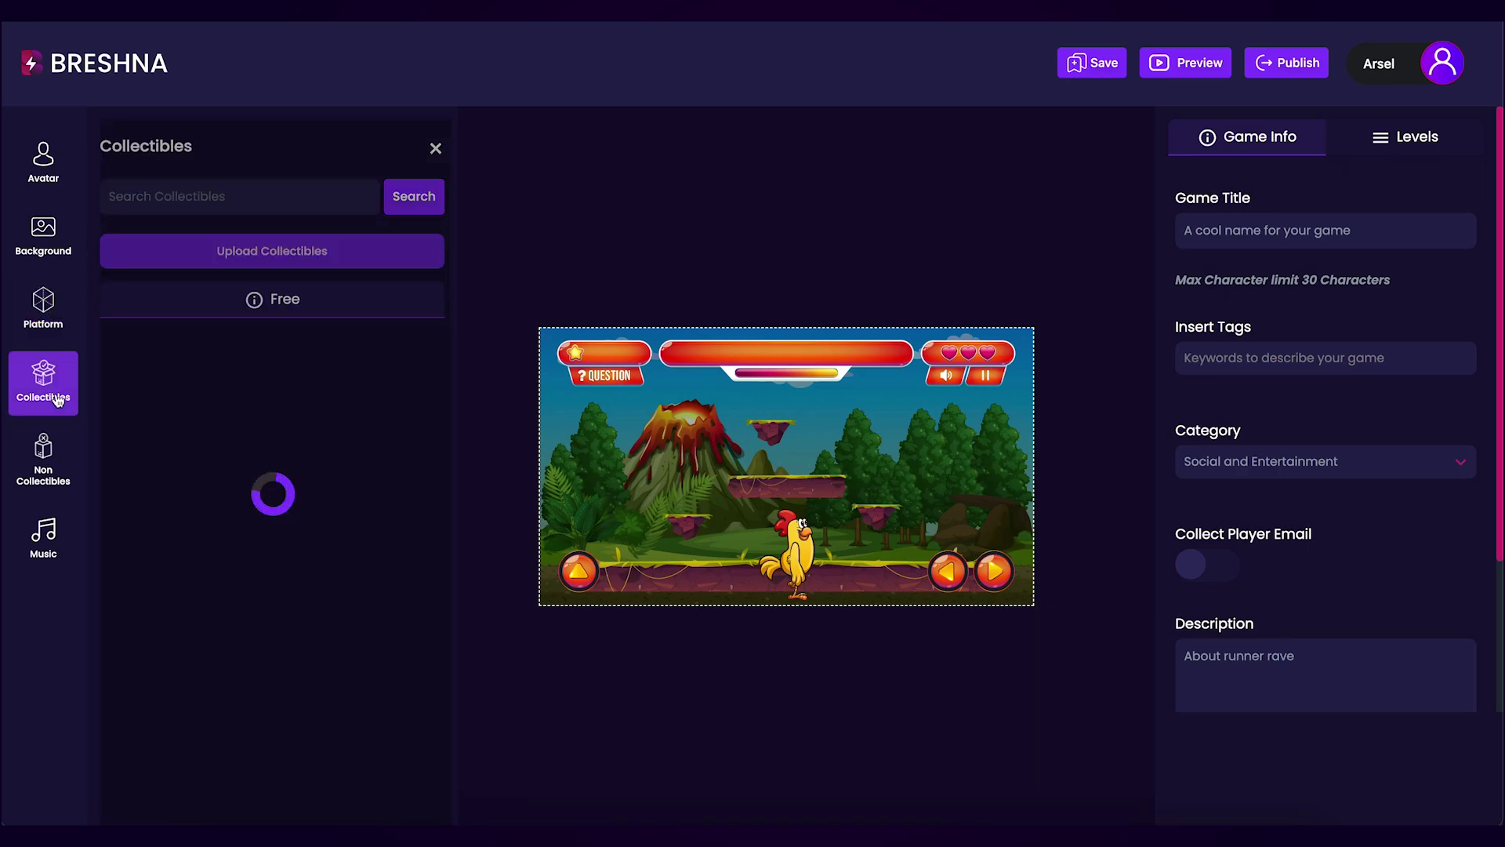
scroll(376, 402, "down", 7)
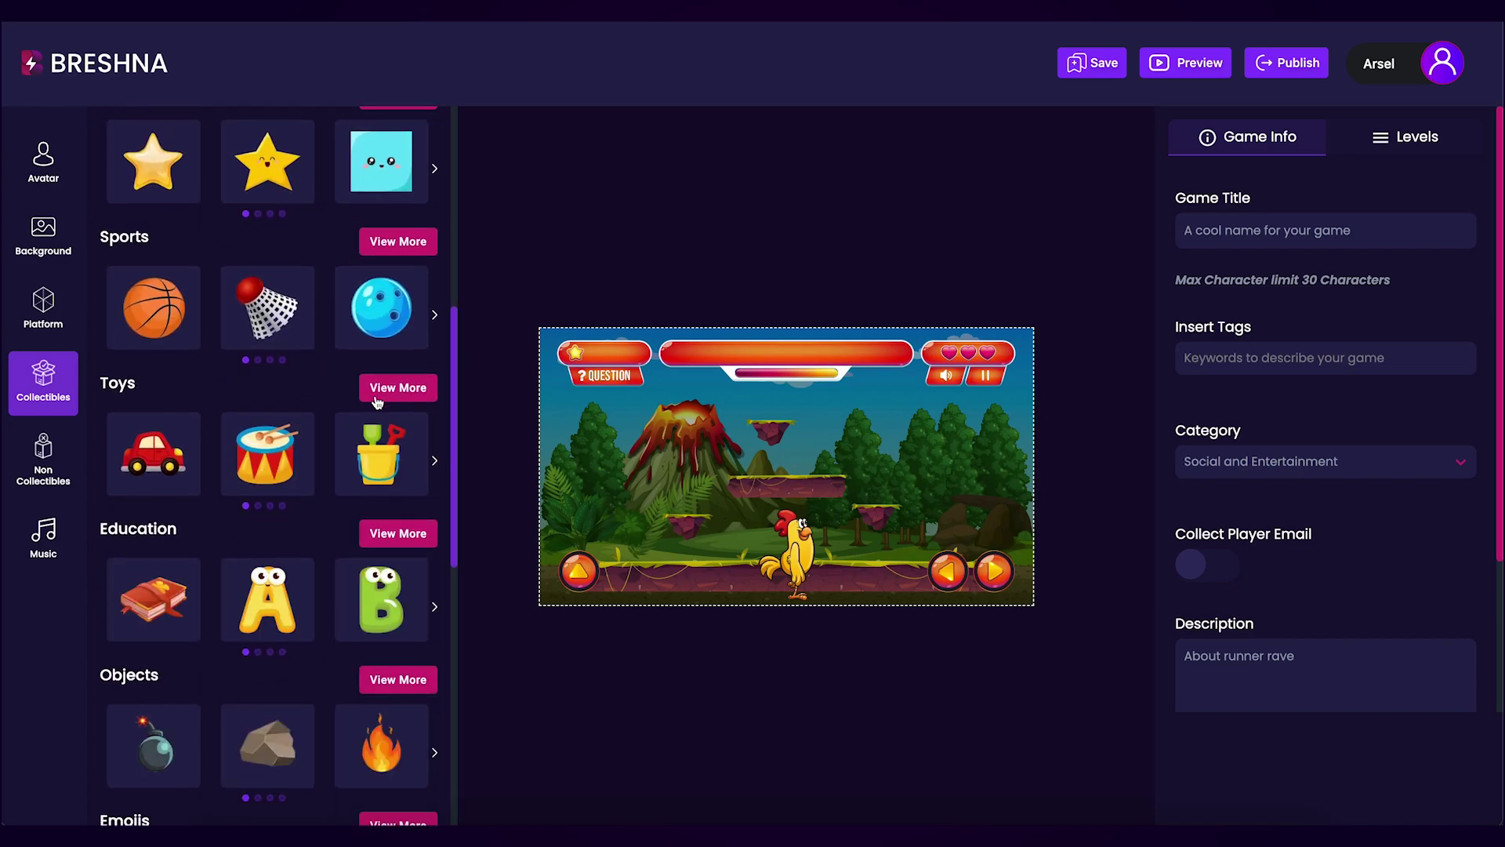
scroll(376, 402, "down", 4)
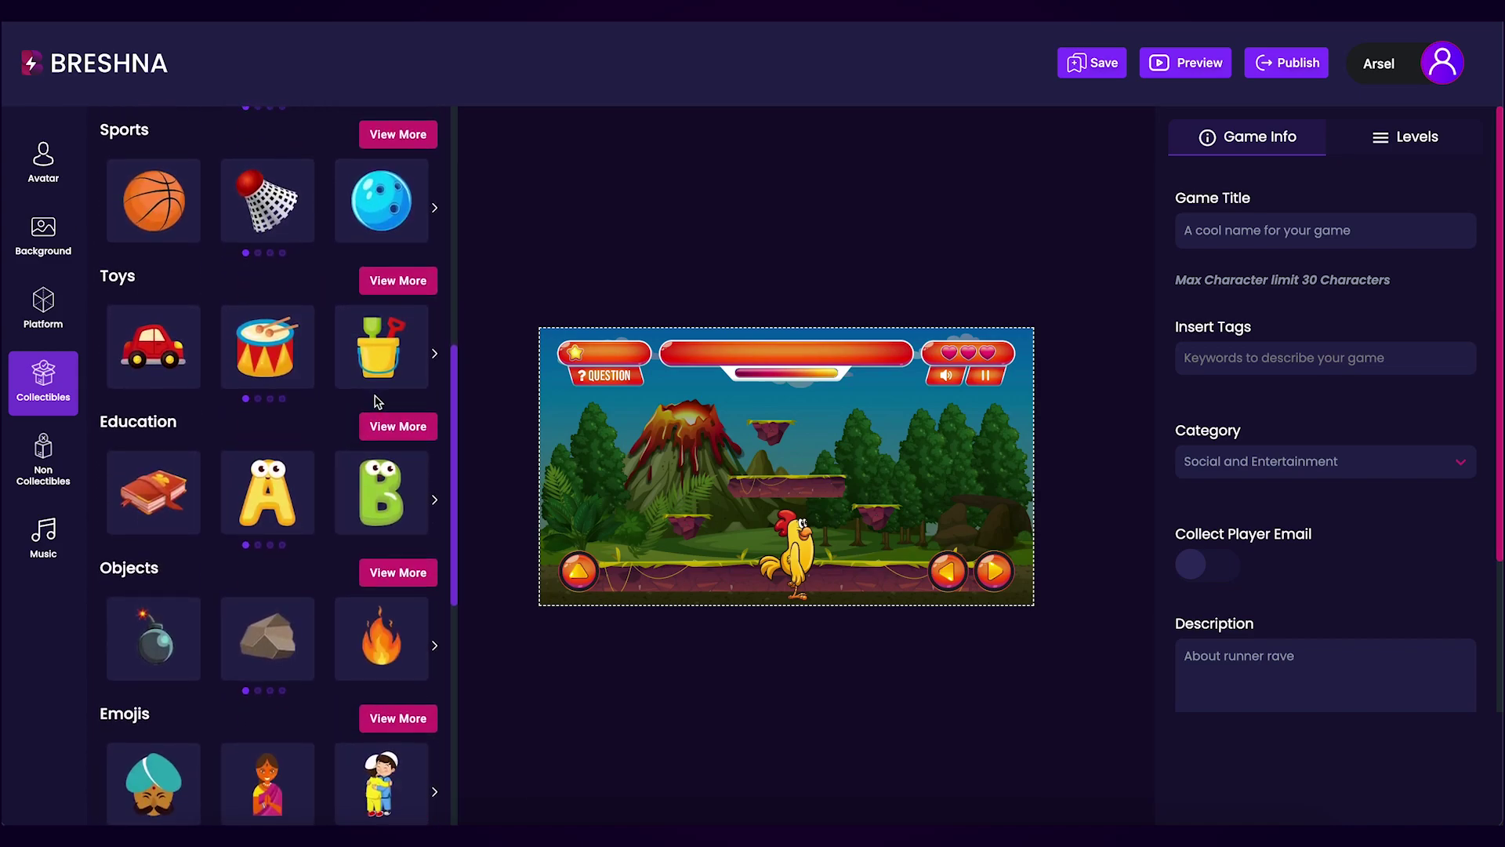
scroll(377, 402, "down", 1)
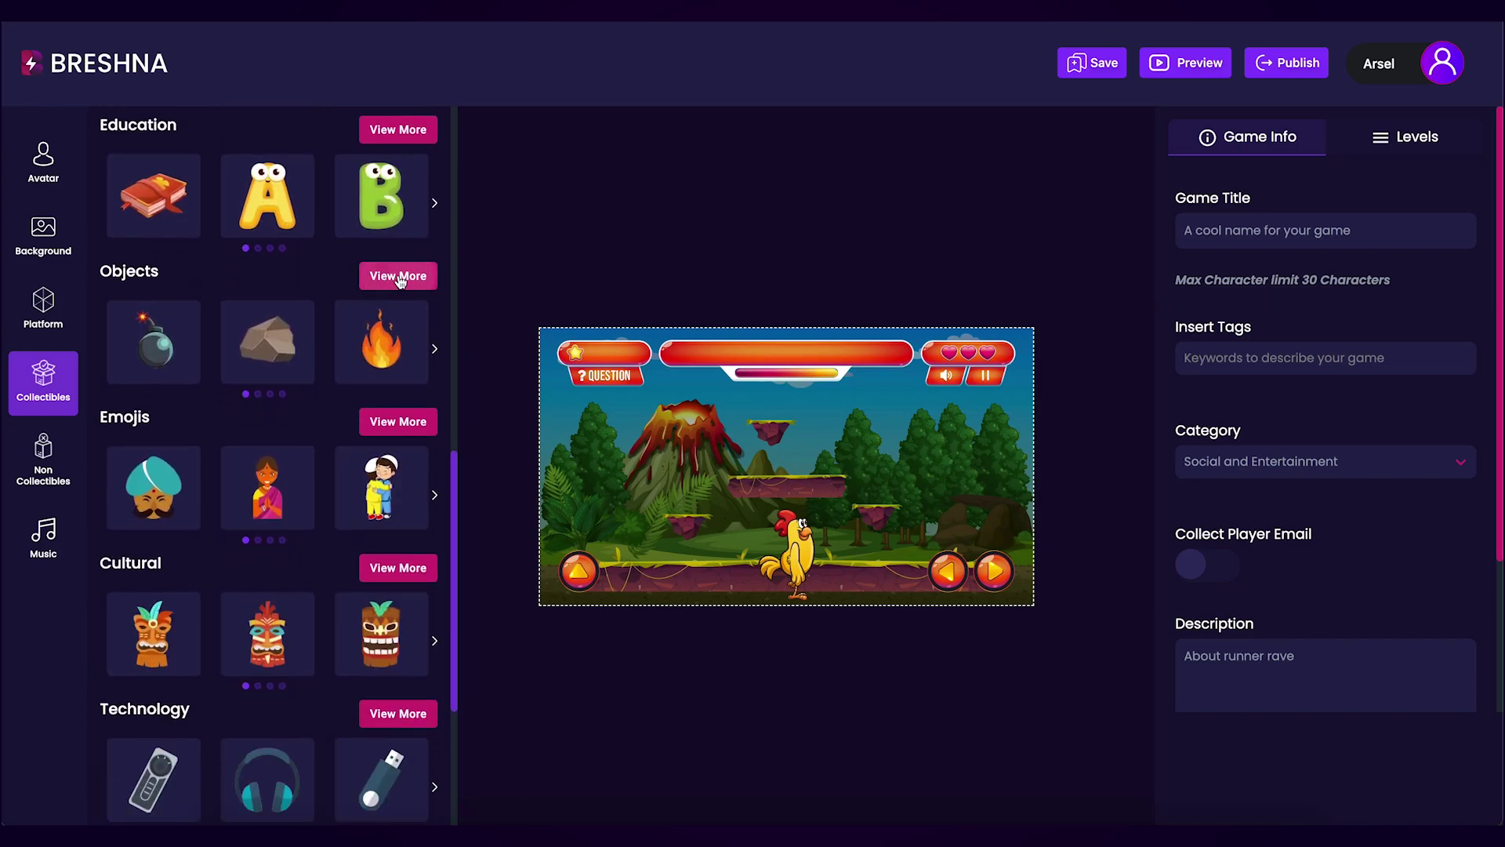
left_click(398, 276)
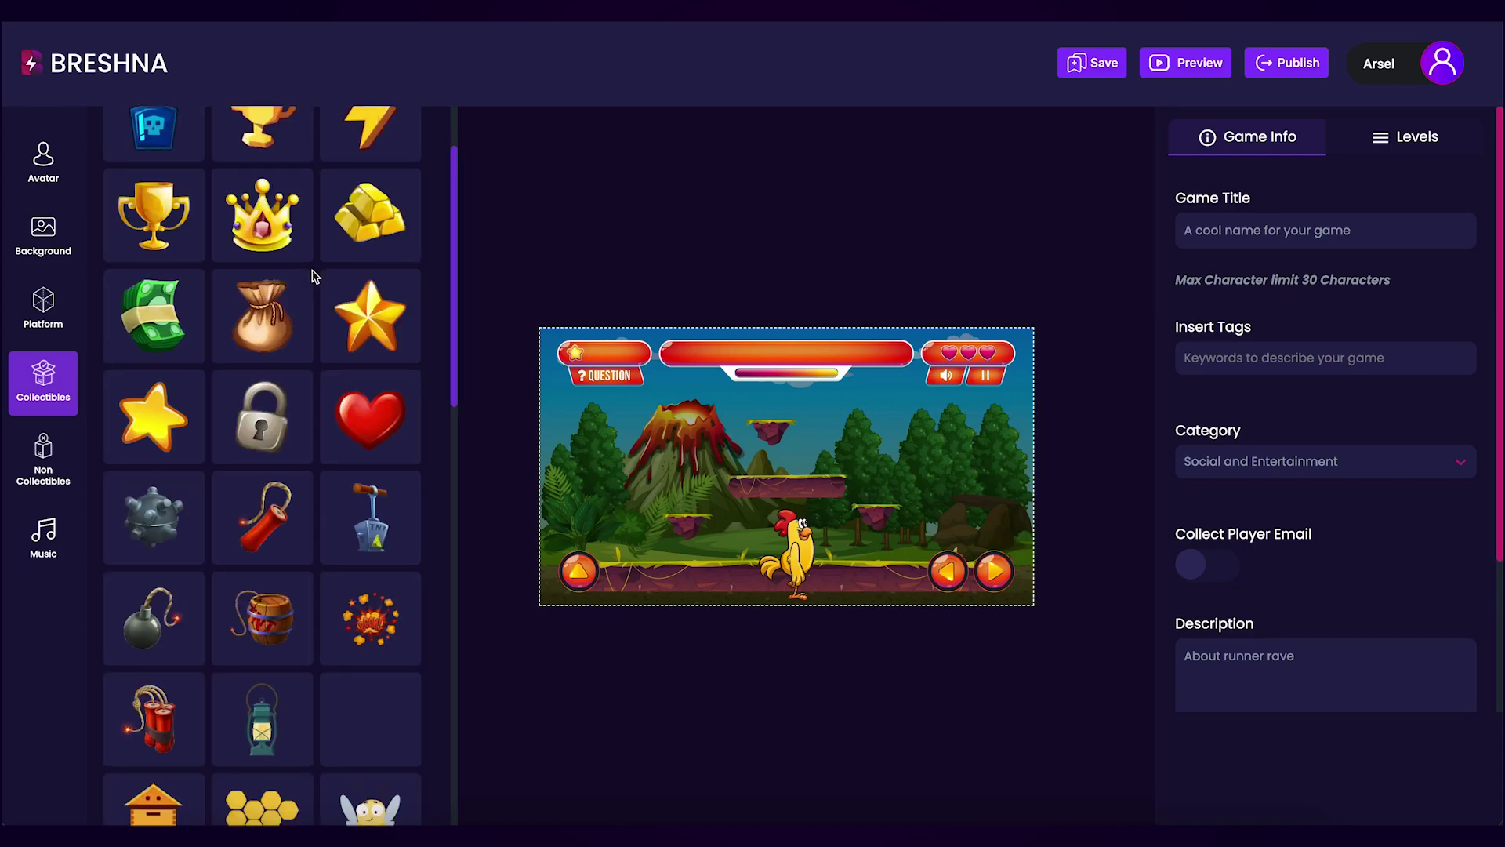
scroll(314, 277, "up", 4)
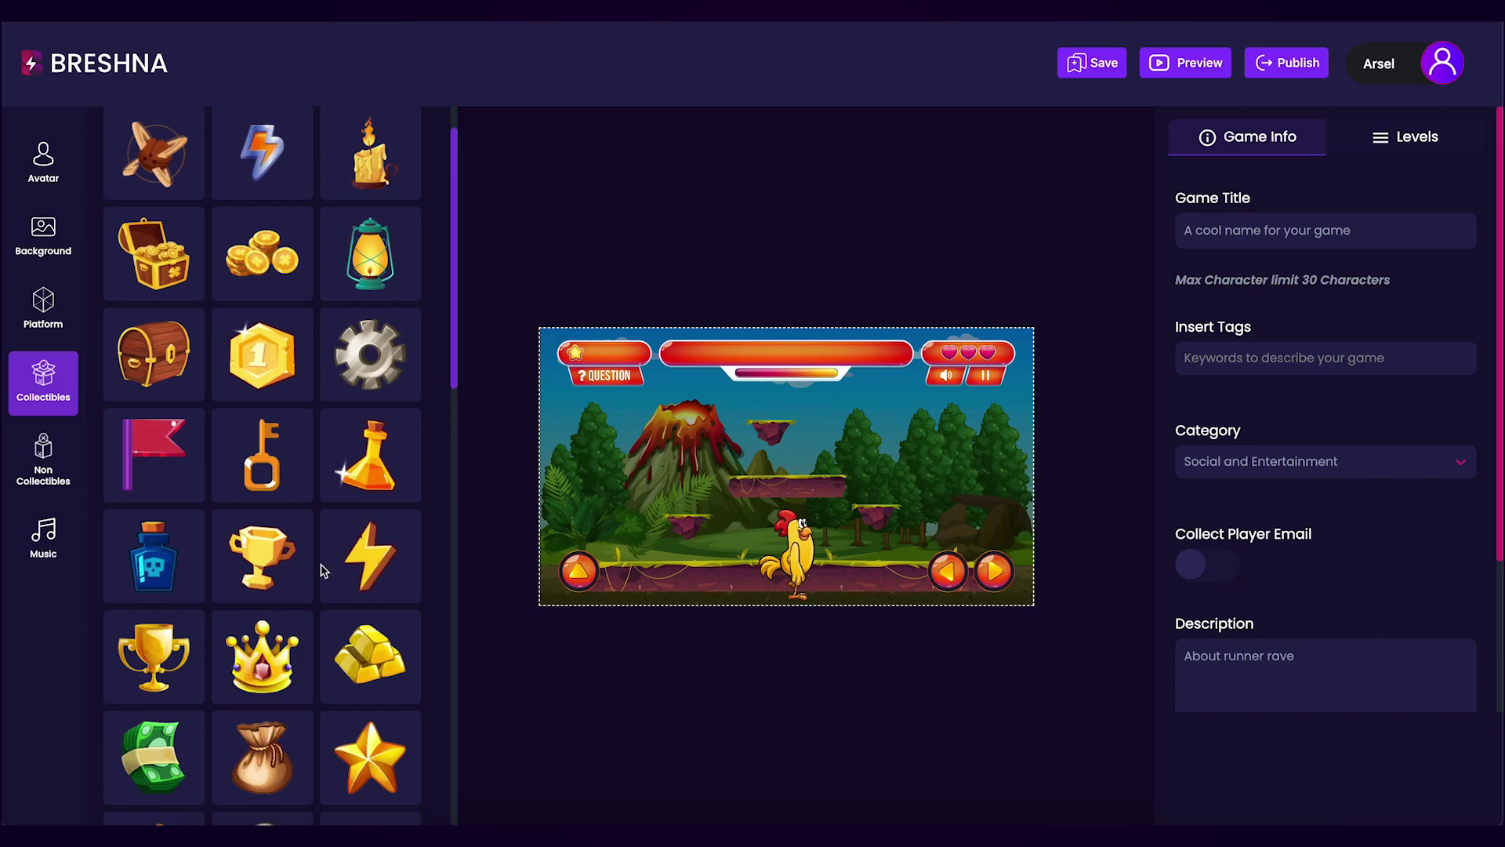
Open the Non Collectibles panel and expand the Toys category to browse all its items
left_click(60, 495)
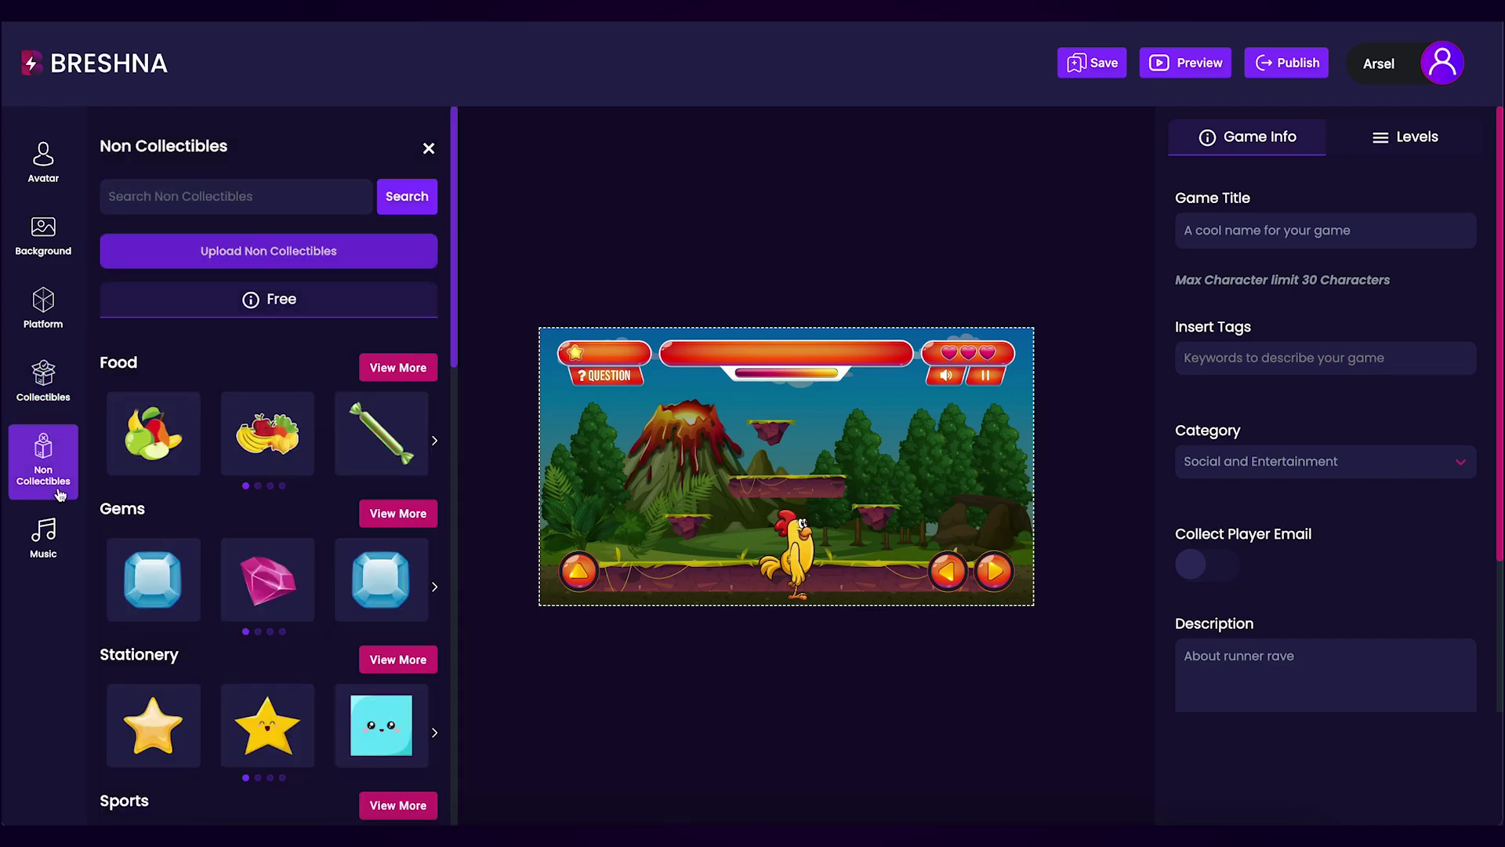
scroll(253, 484, "down", 6)
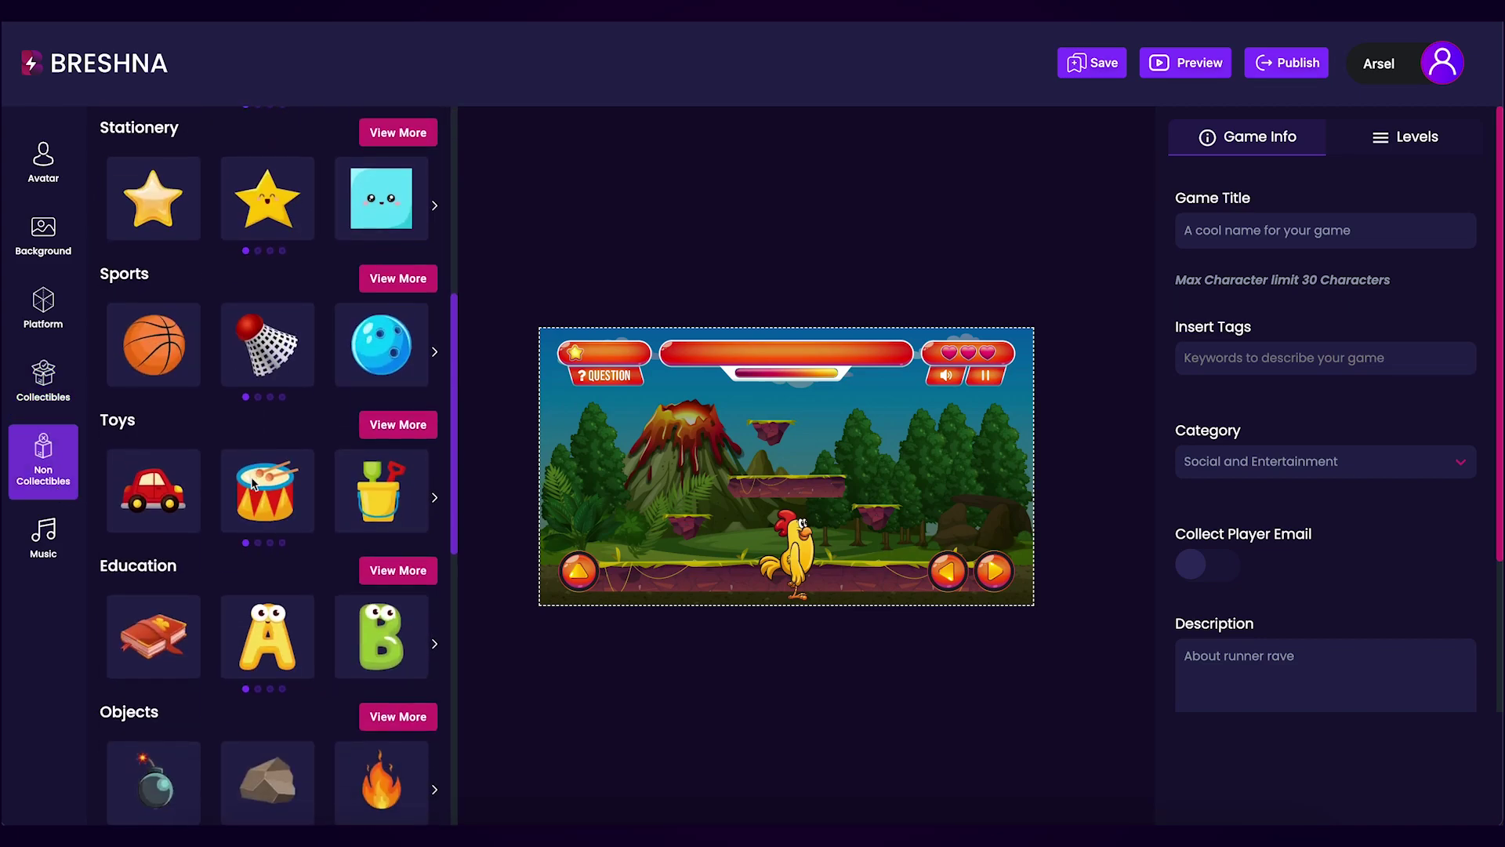
scroll(253, 485, "down", 3)
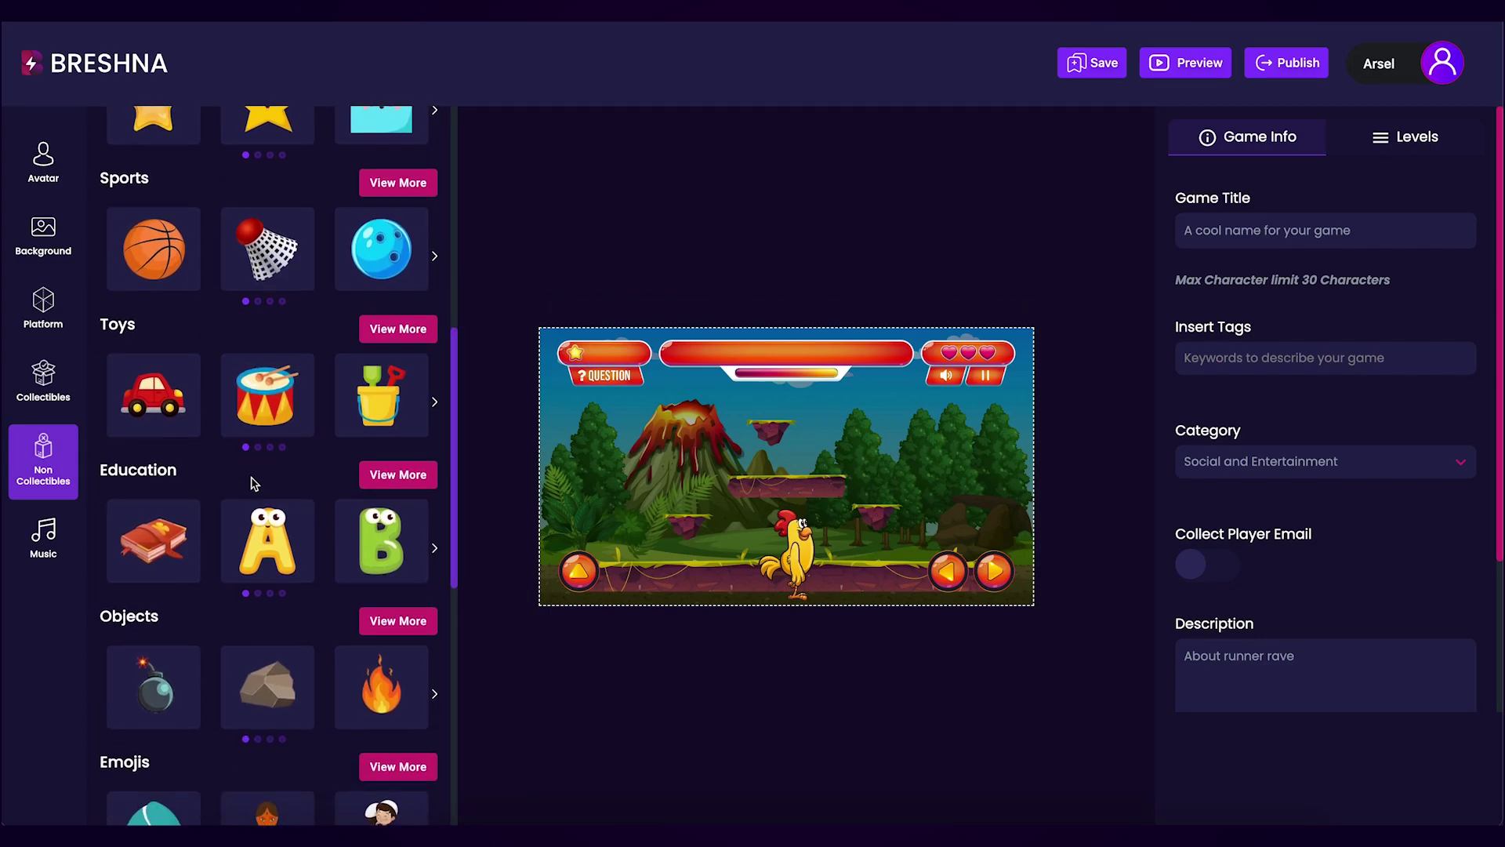
scroll(344, 521, "up", 8)
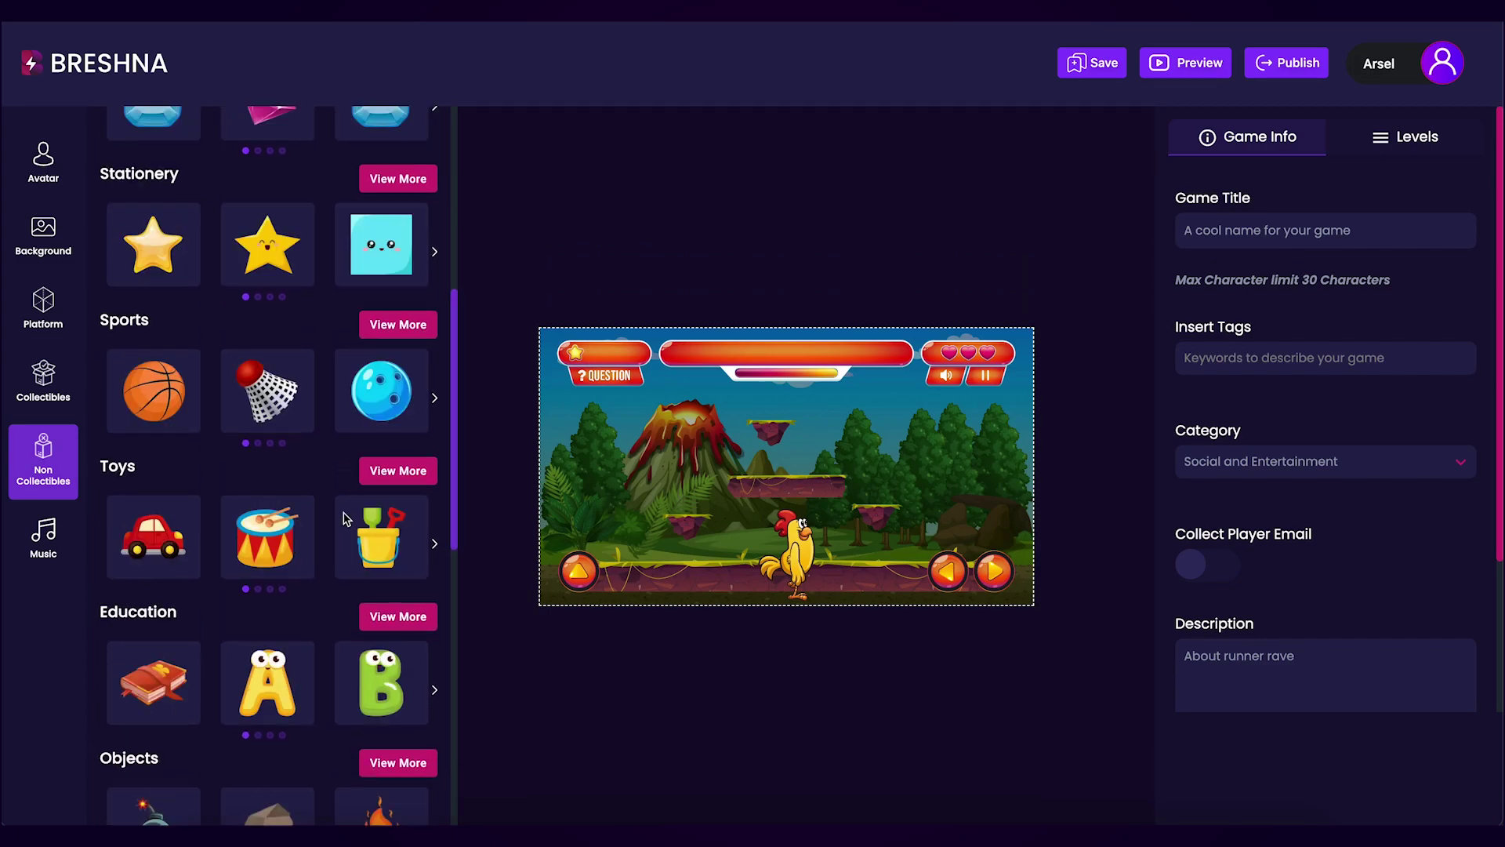
scroll(345, 521, "down", 6)
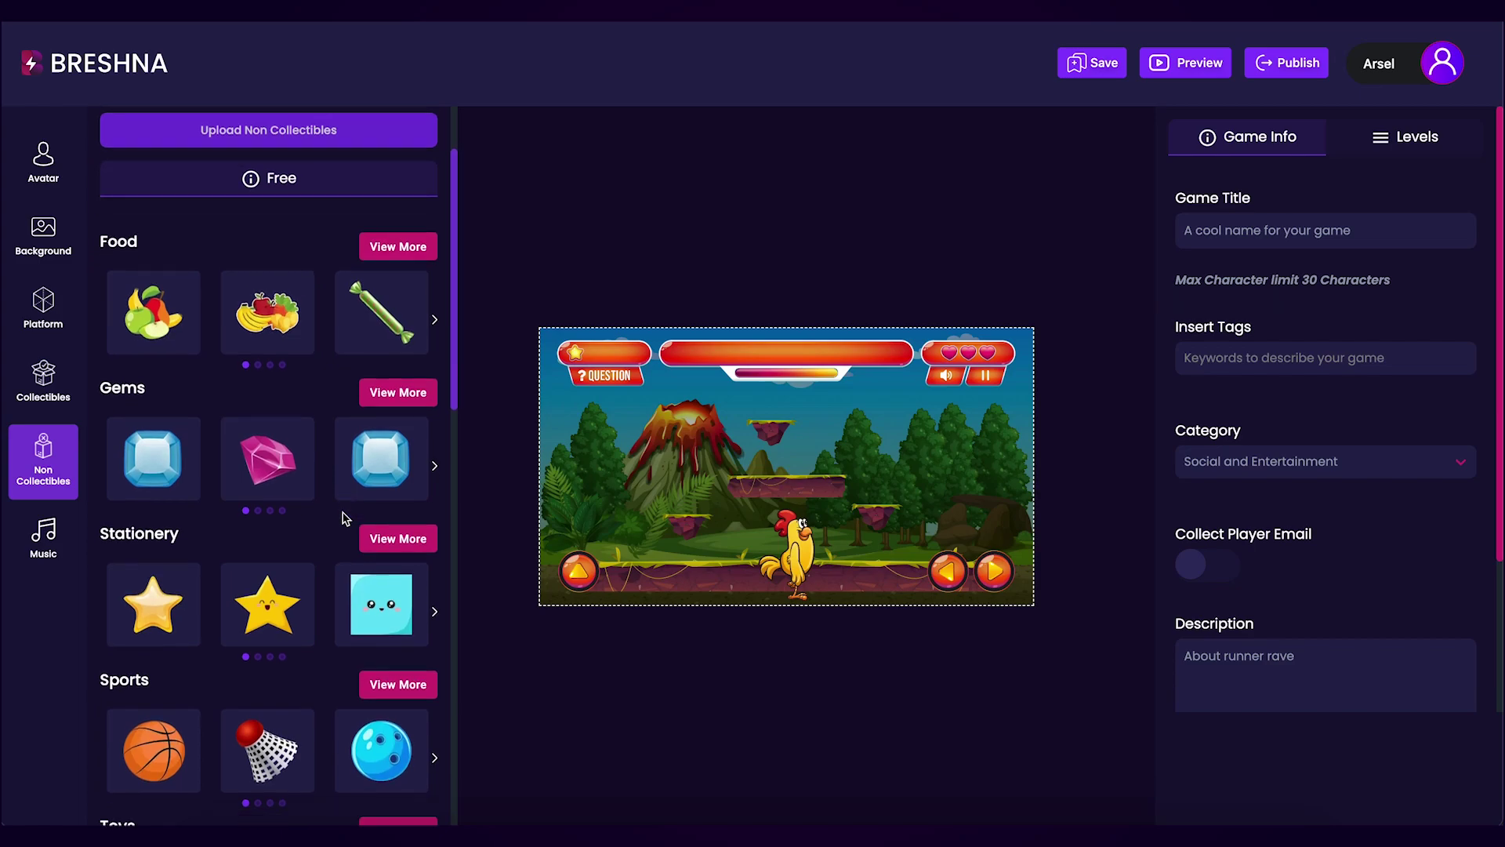
left_click(422, 388)
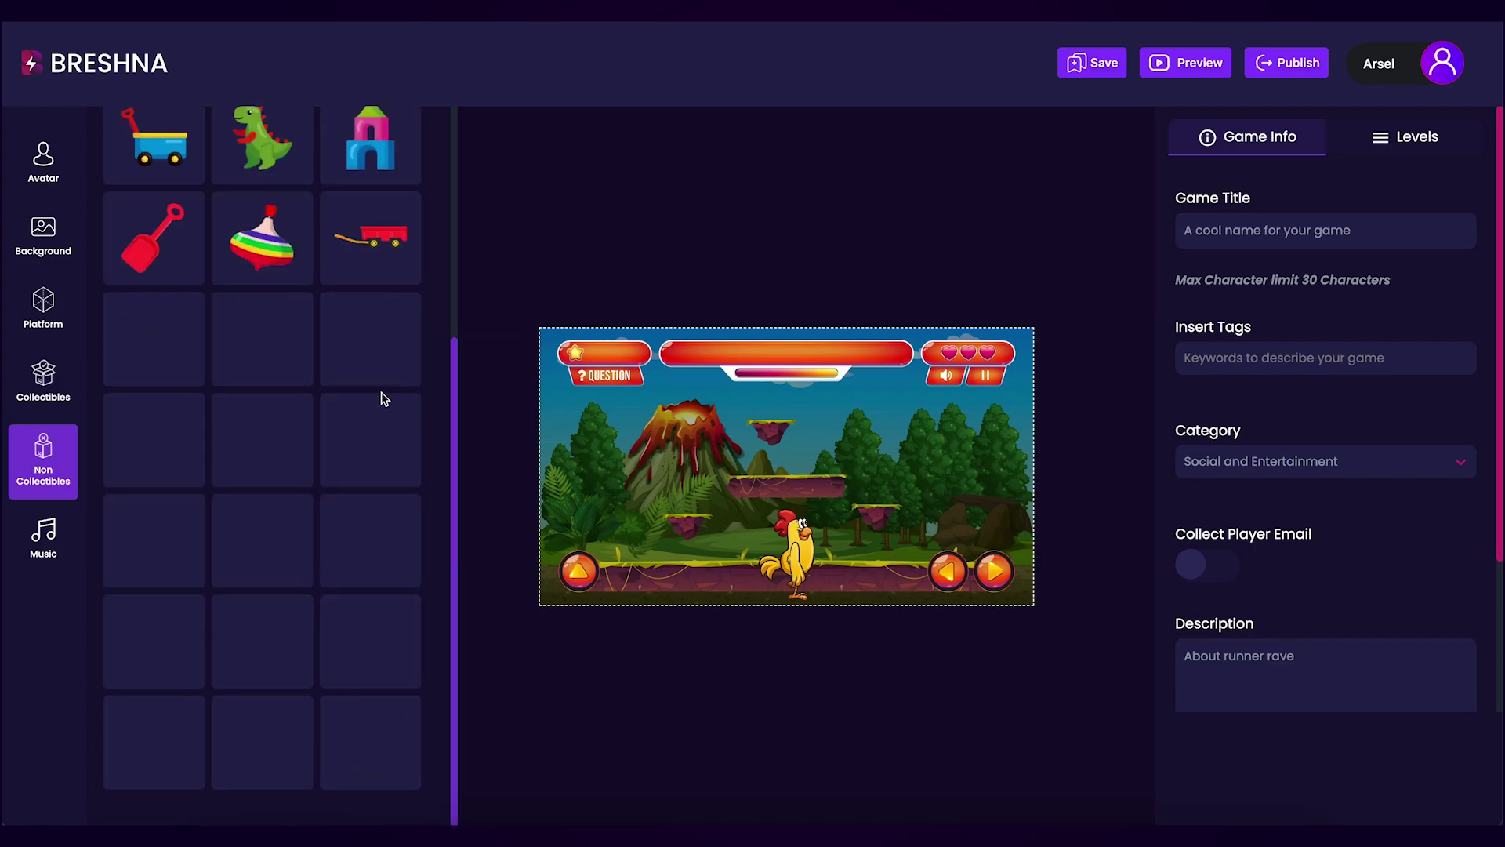
scroll(239, 384, "up", 1)
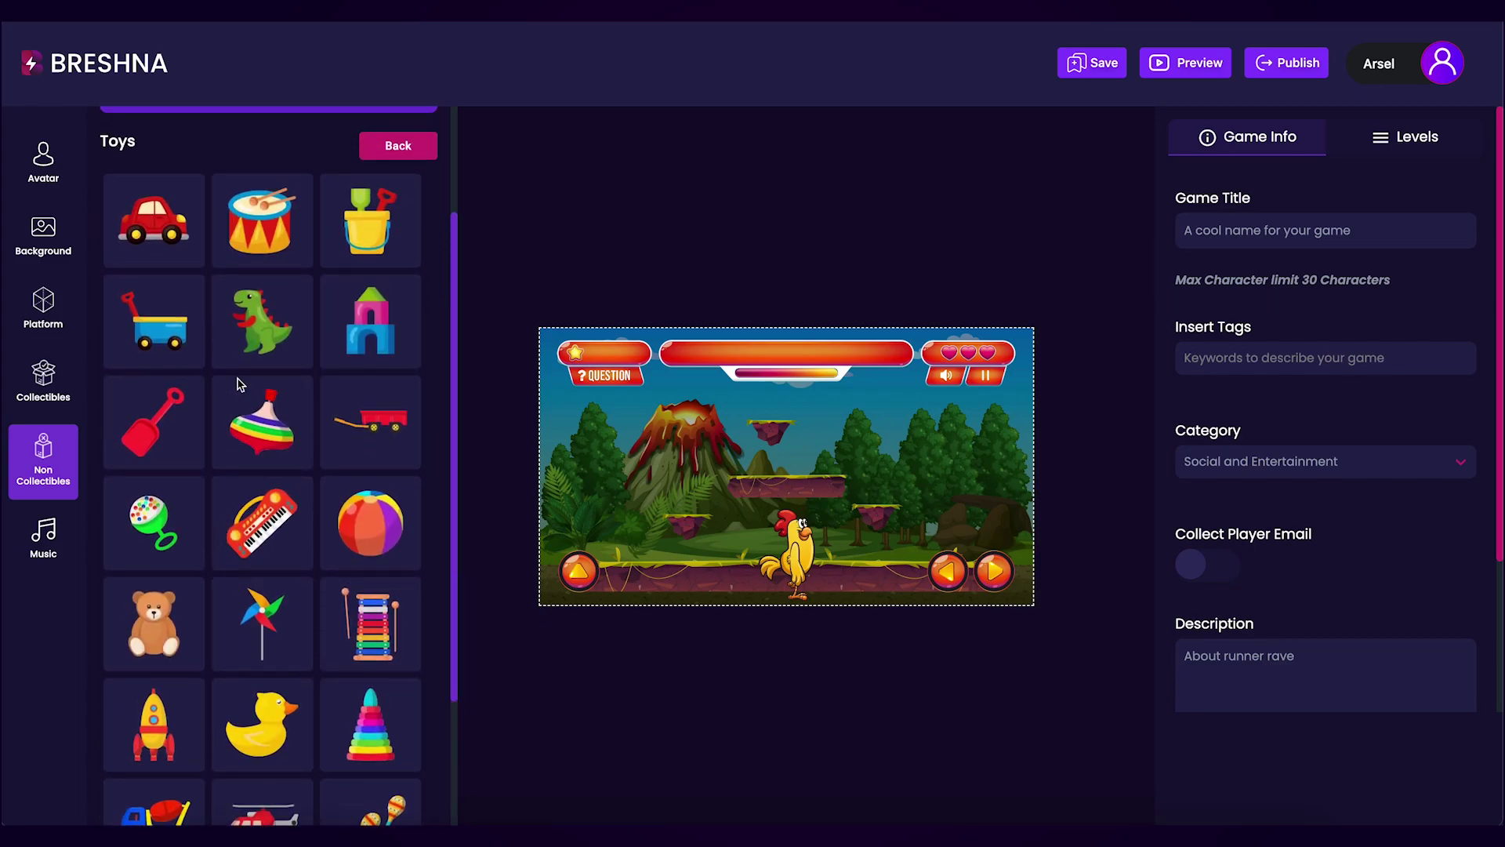
scroll(239, 384, "down", 3)
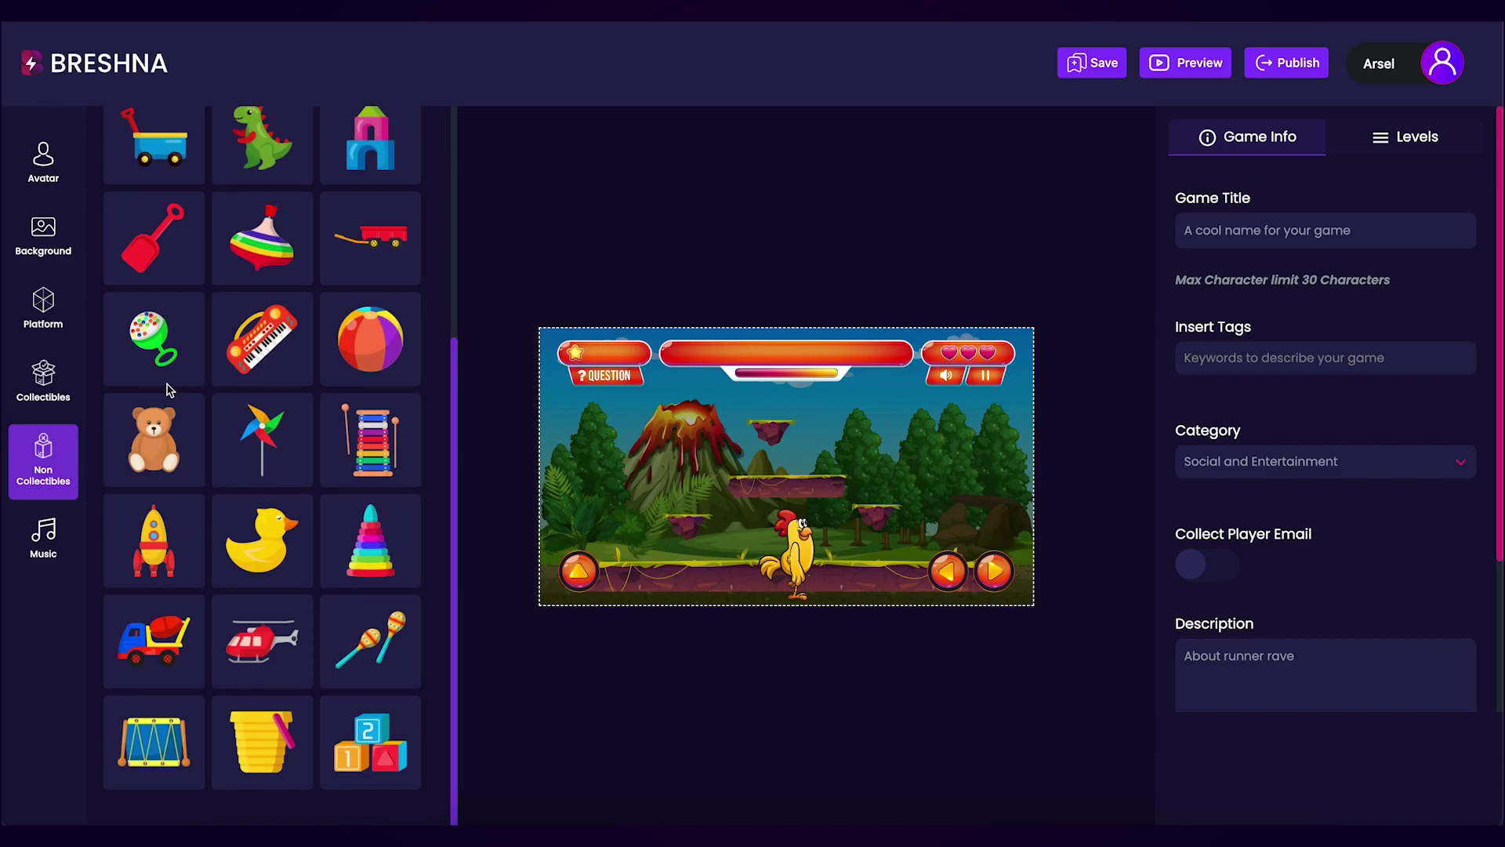
scroll(170, 380, "up", 5)
scroll(173, 366, "down", 4)
Open the Music library and scroll through the track list to French jazz
left_click(61, 557)
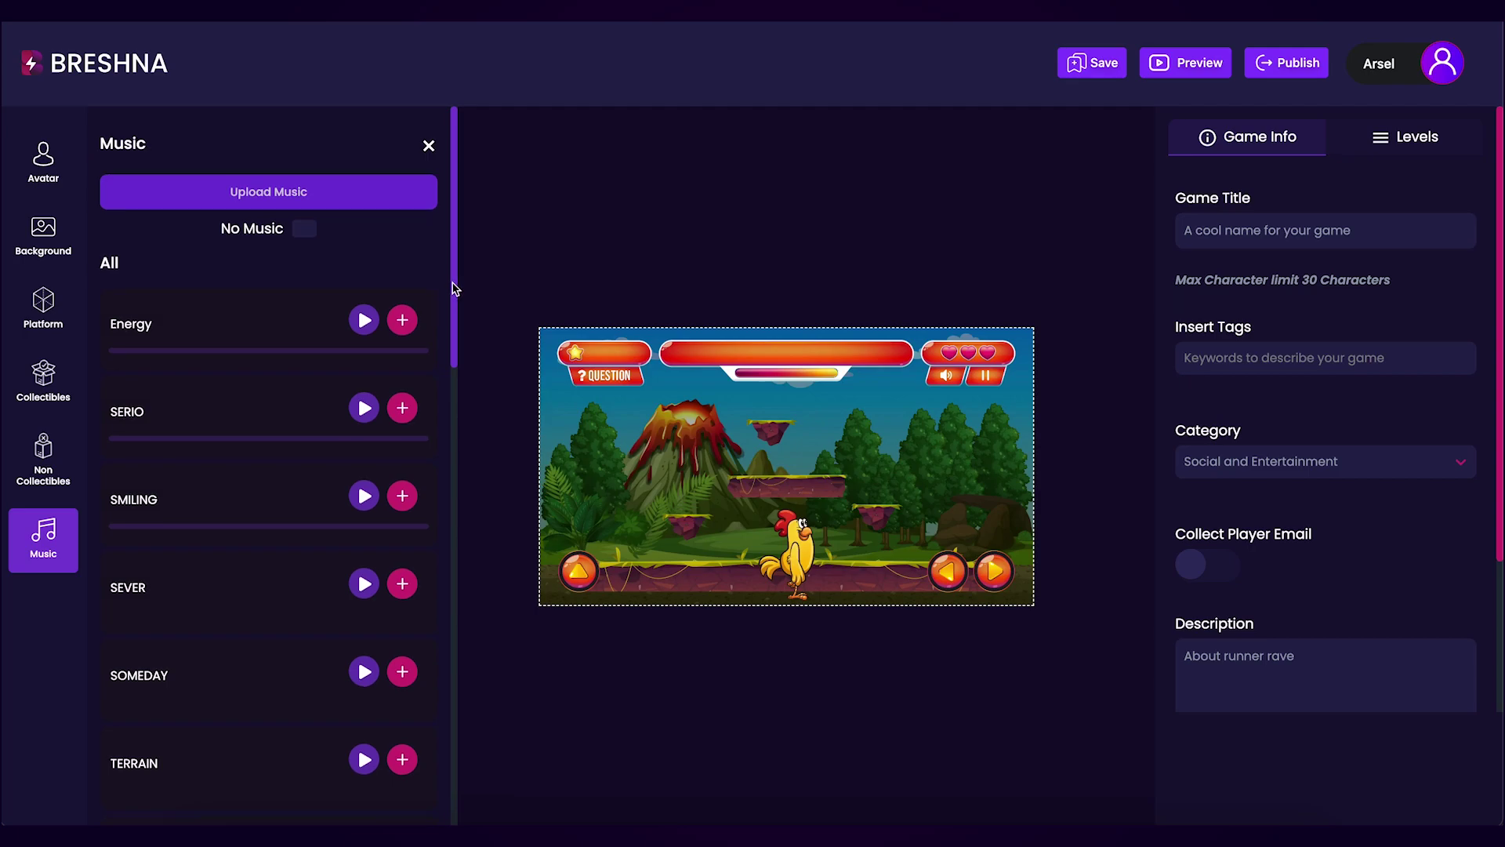
scroll(447, 306, "down", 3)
scroll(443, 326, "down", 2)
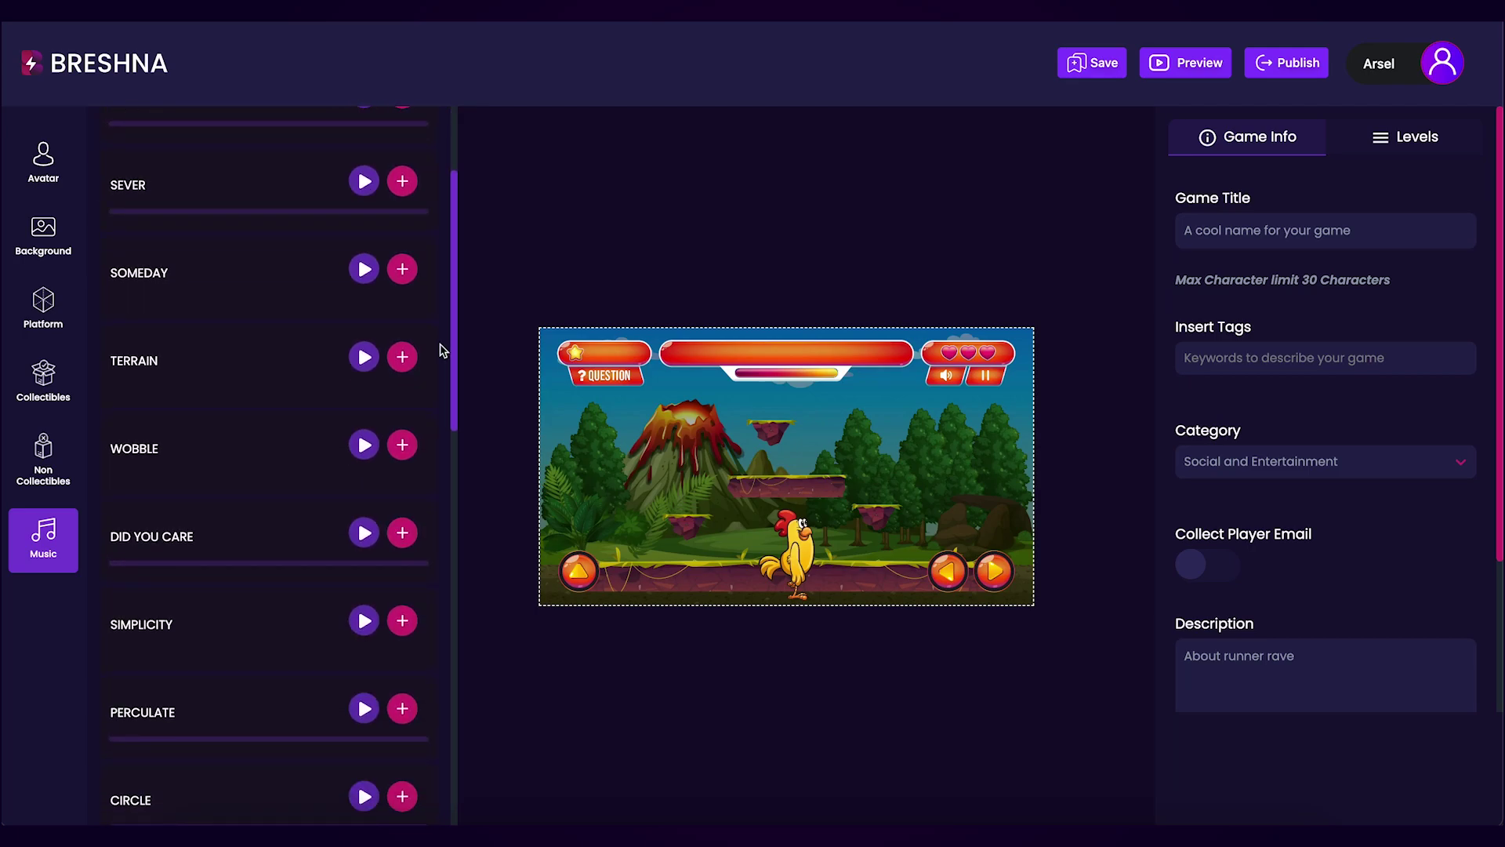
scroll(443, 353, "down", 5)
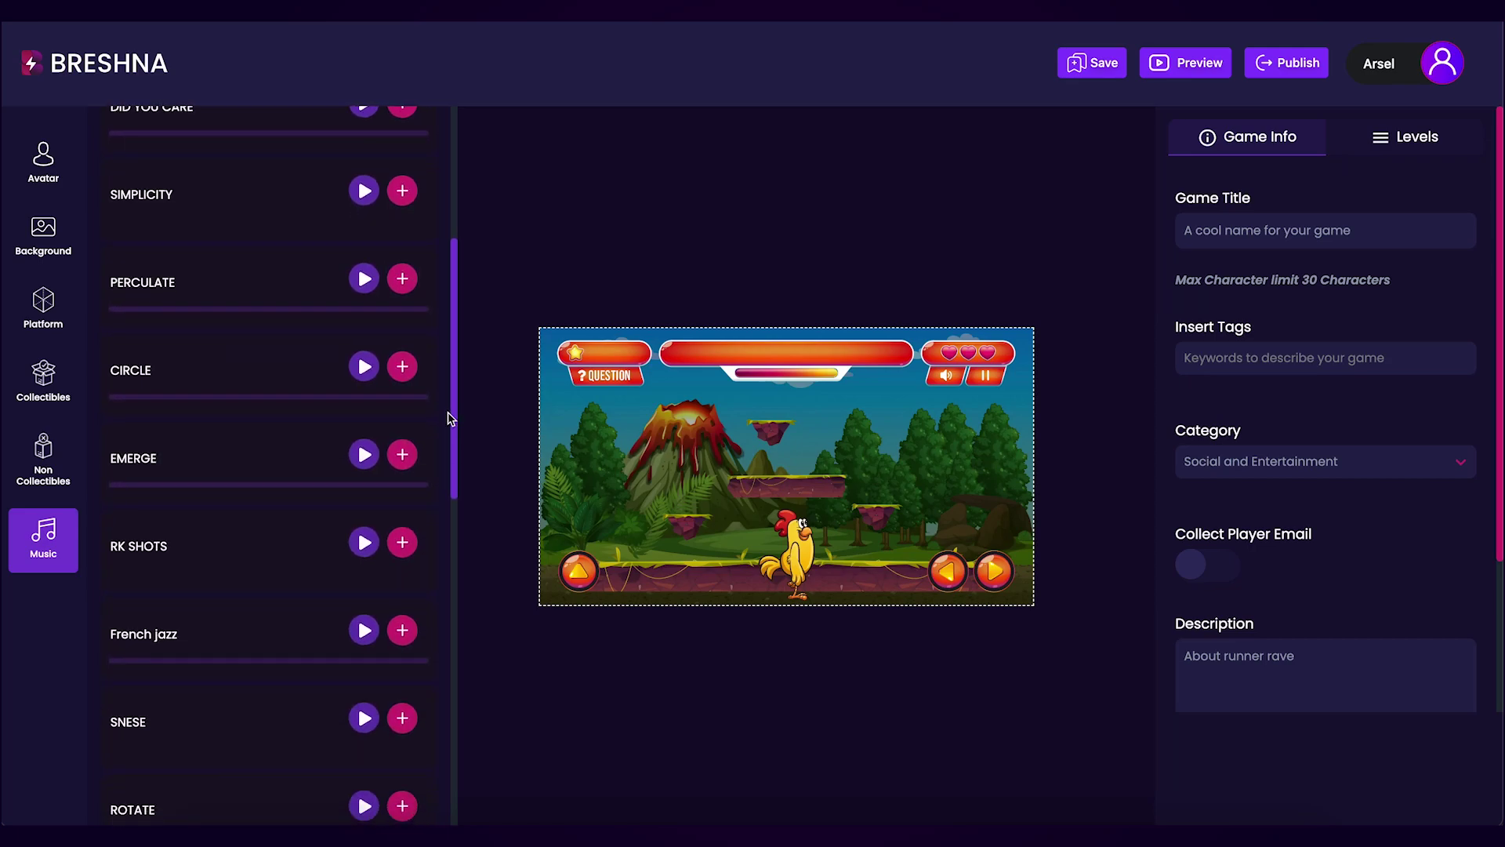
scroll(450, 427, "down", 2)
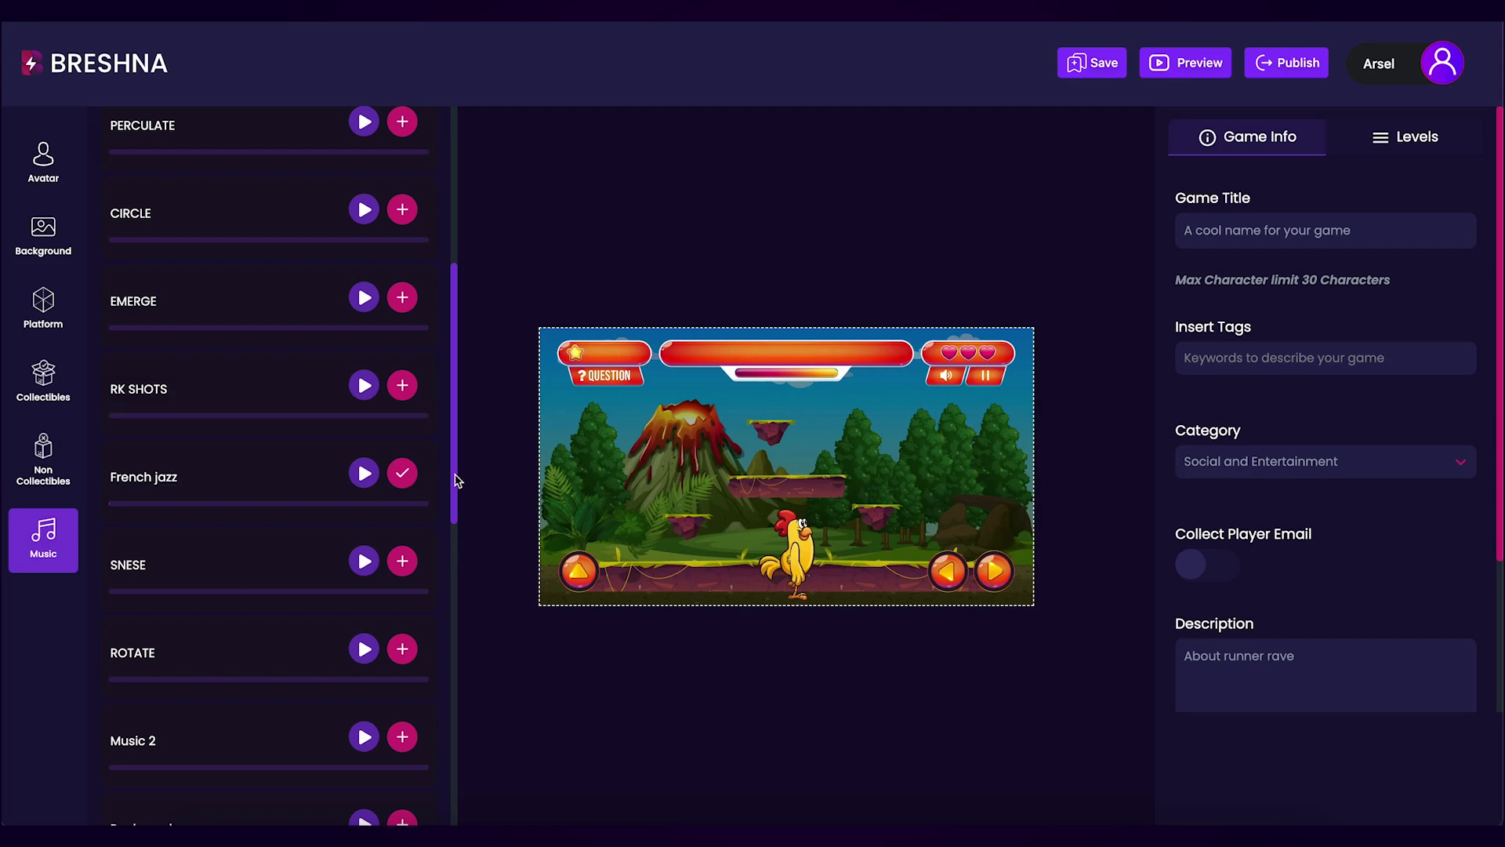
scroll(457, 480, "up", 10)
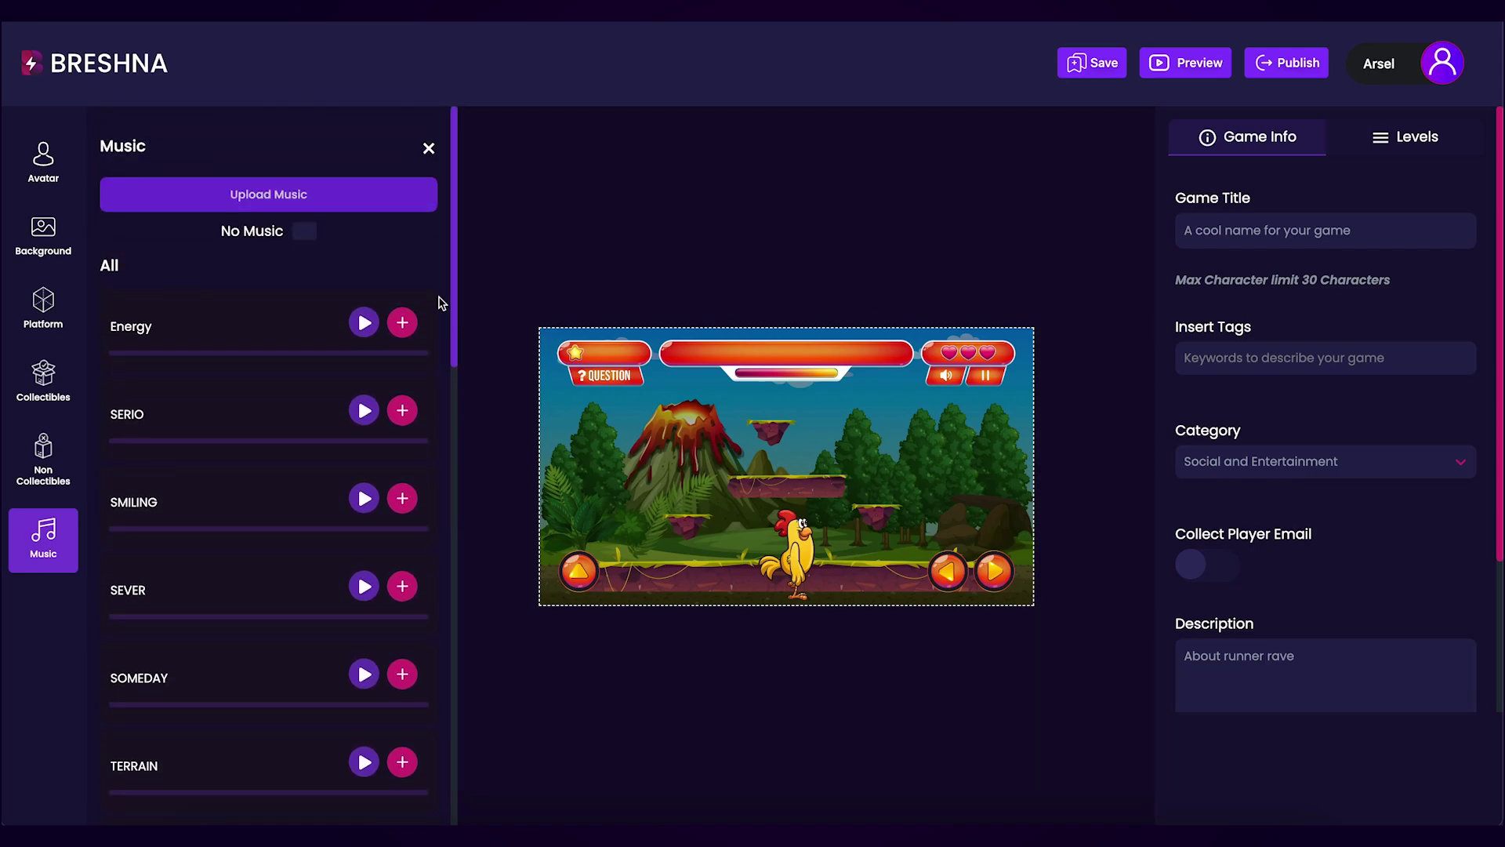
Close the music library and set the game title to 'Collect the lightning'
left_click(428, 148)
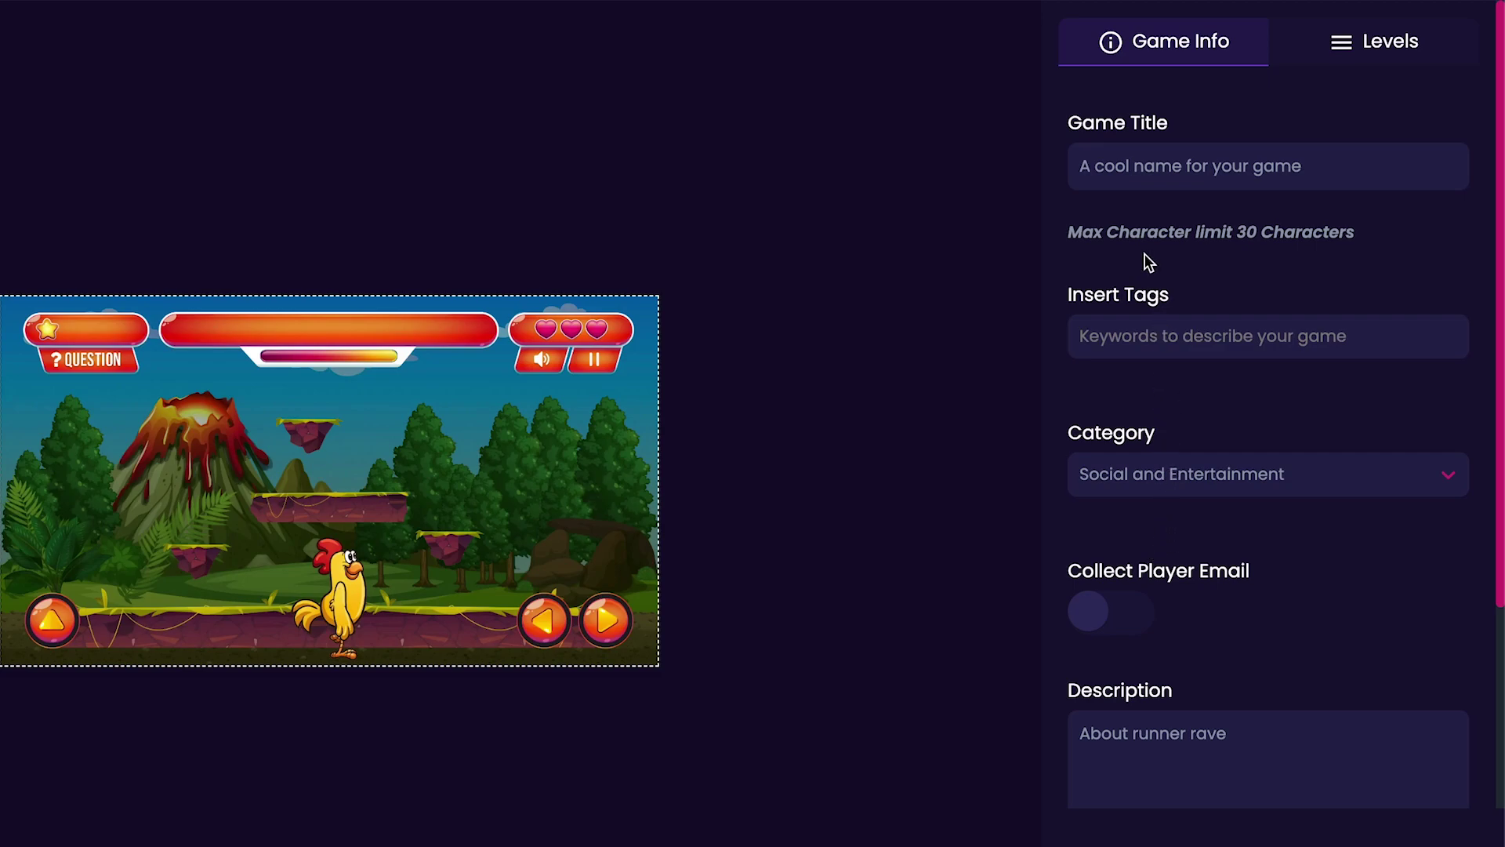
left_click(1139, 166)
triple_click(1139, 167)
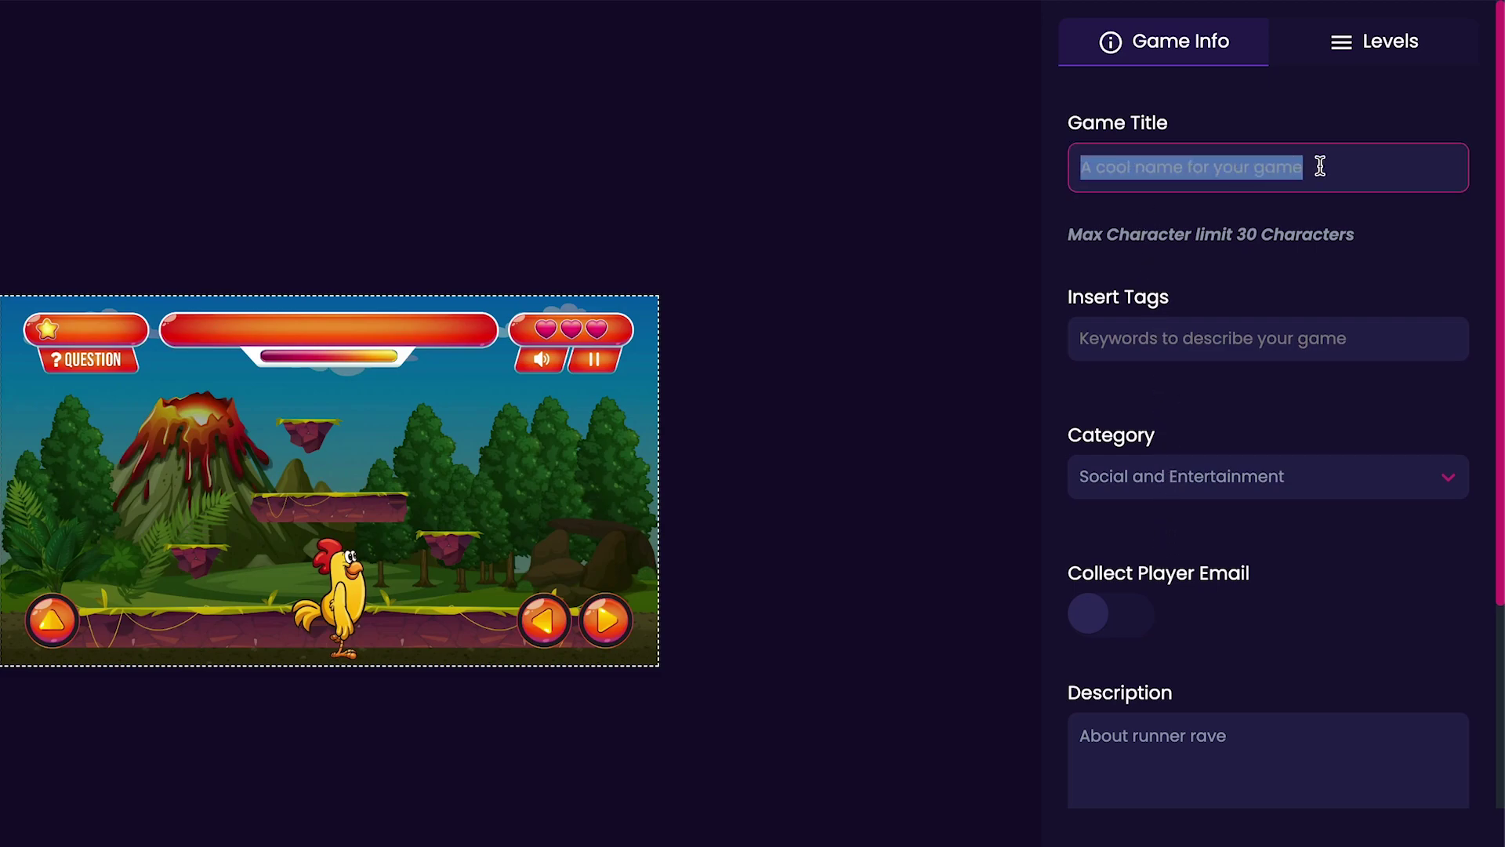
type("Colle")
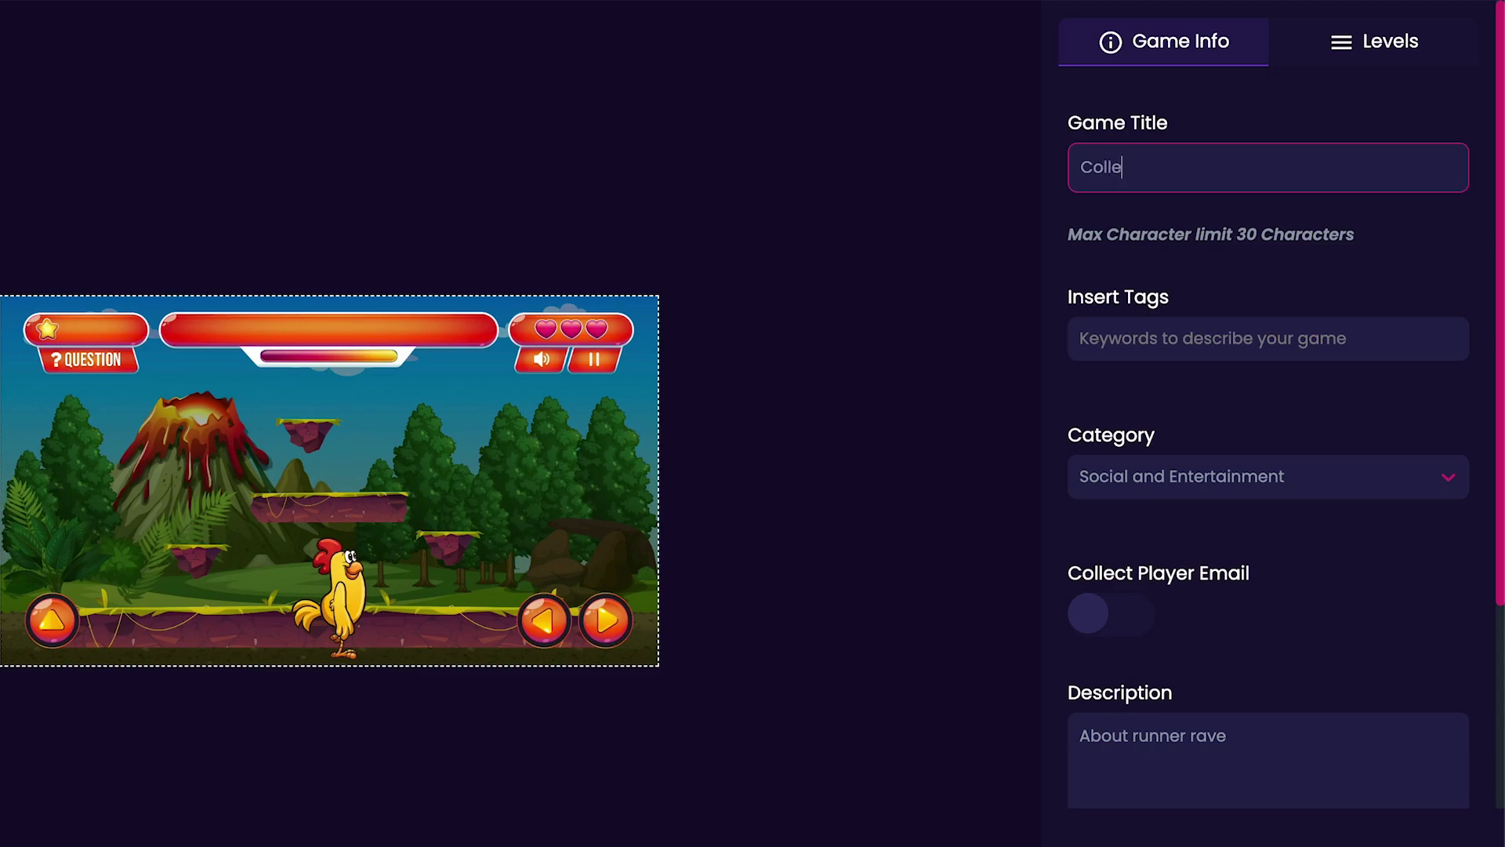
type("ct the lightning")
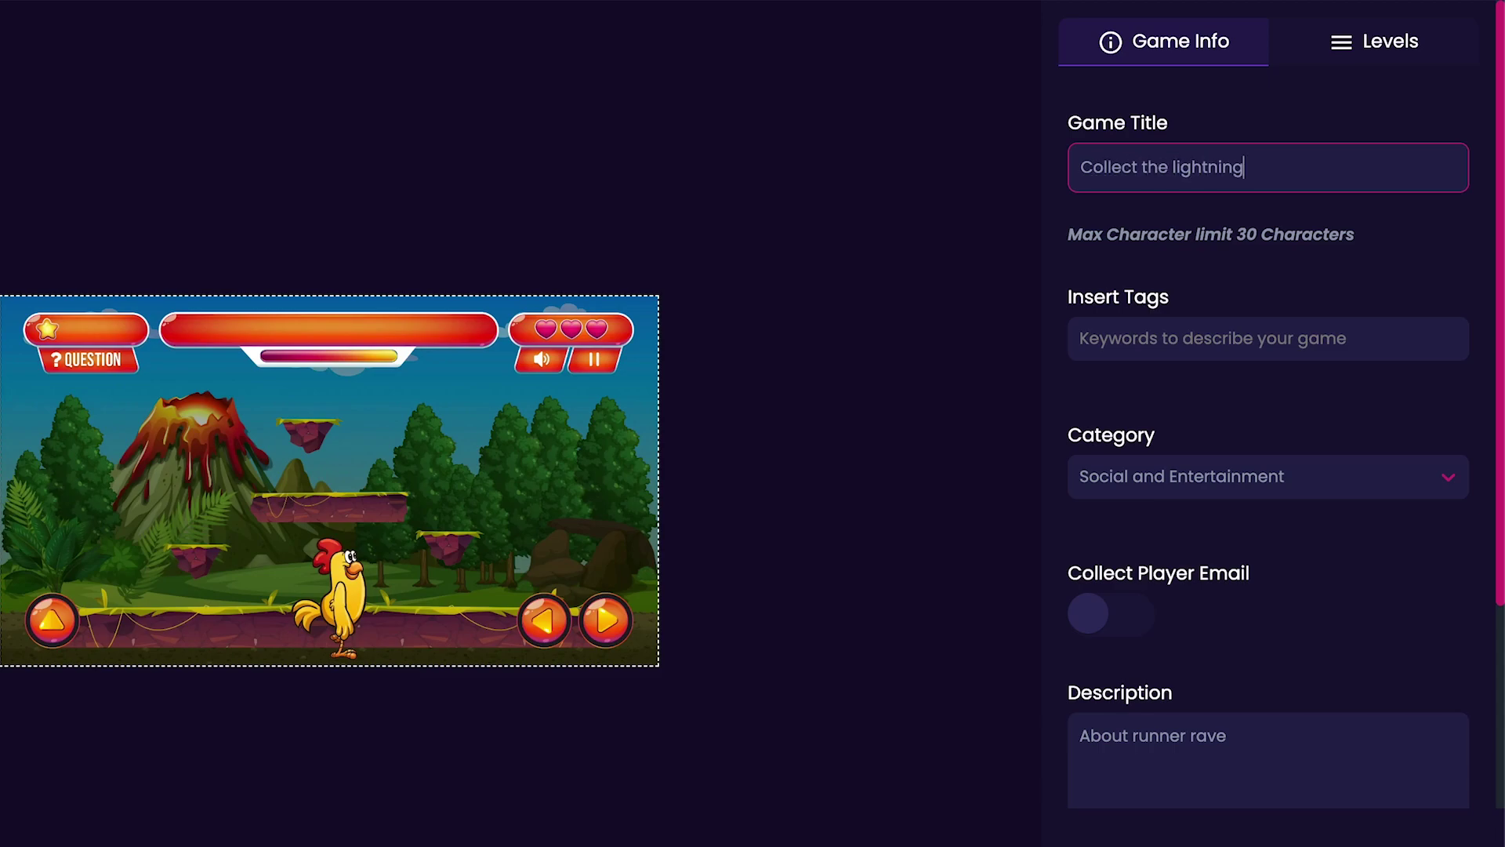
left_click(1474, 261)
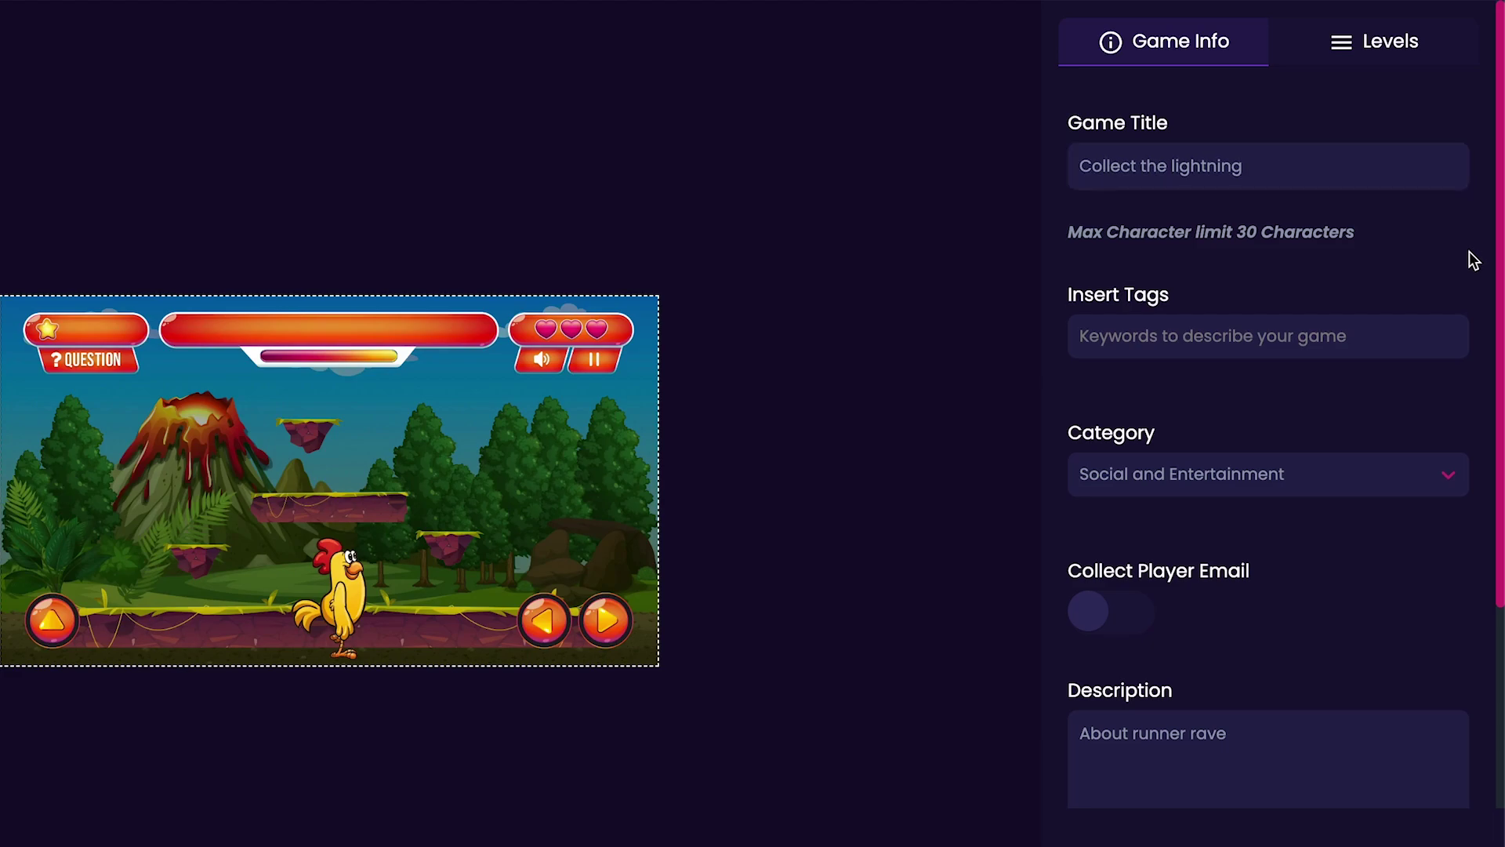
Add the tags Collector and Lightning to the game info
left_click(1383, 325)
type("Collector")
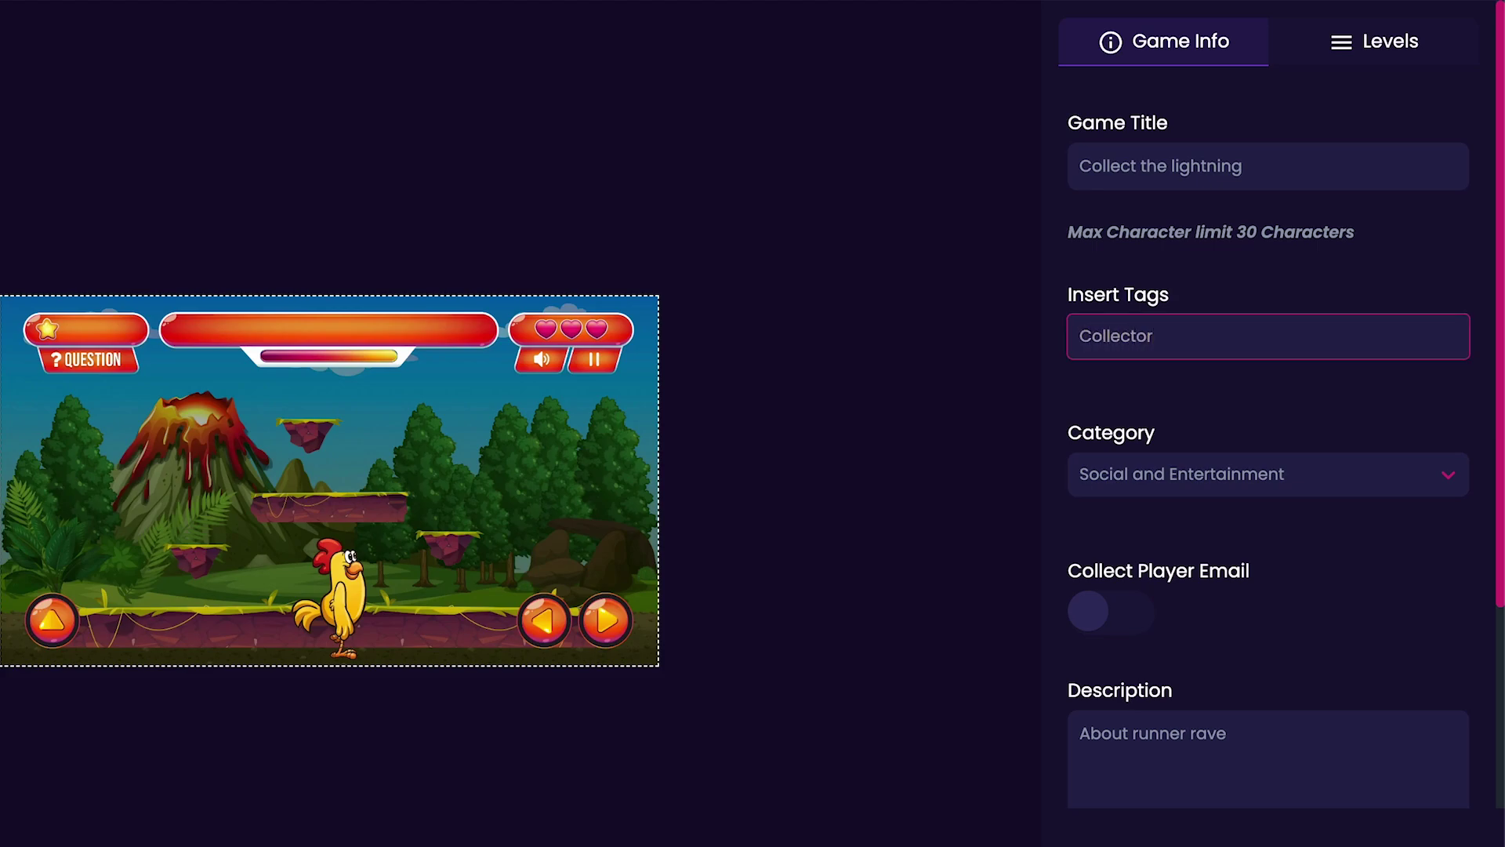
key("Return")
type("Lightning \\")
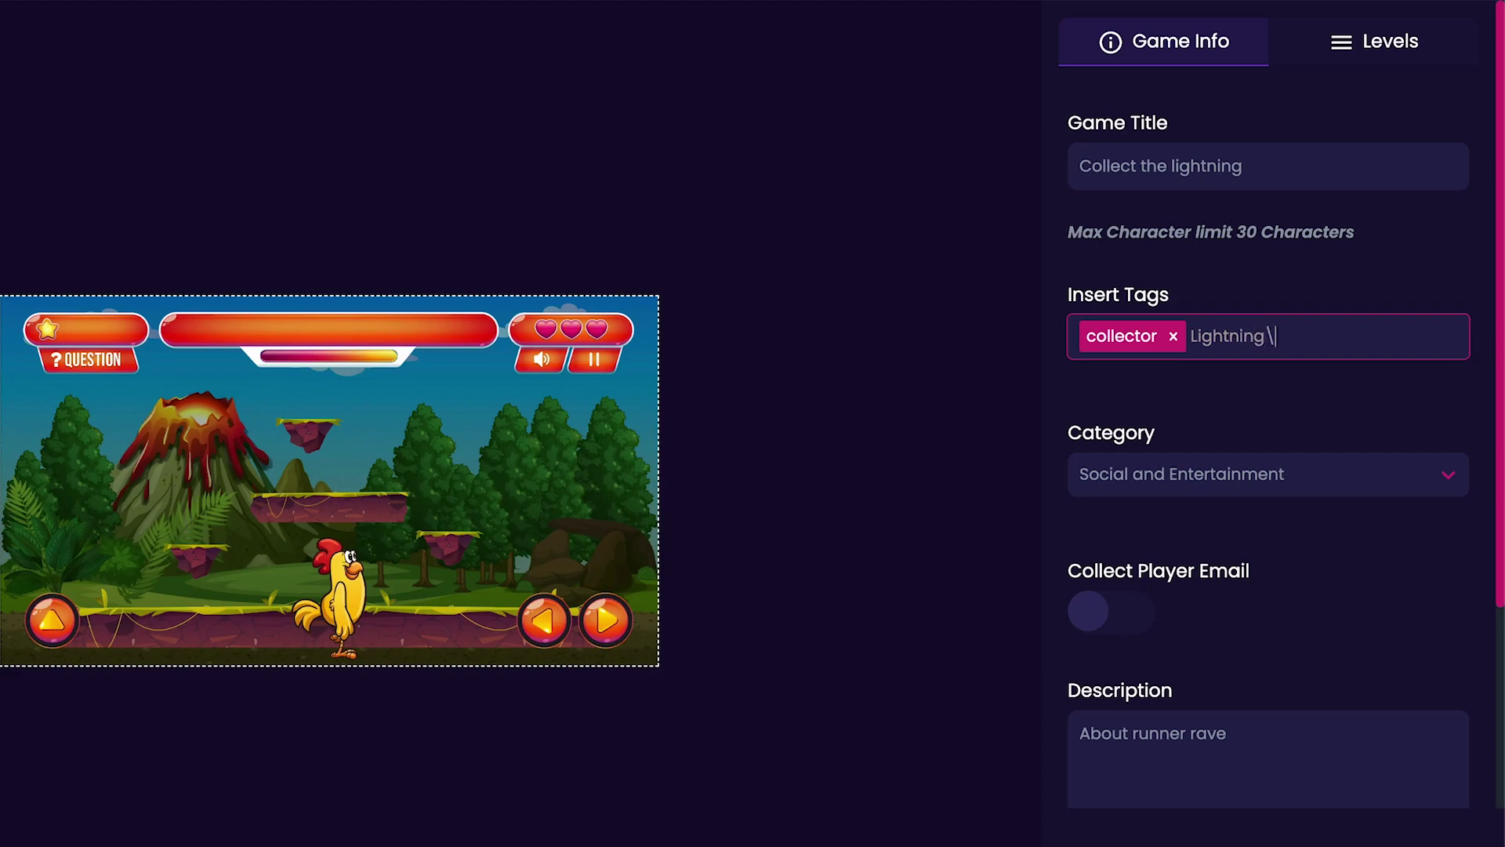
key("BackSpace")
key("Return")
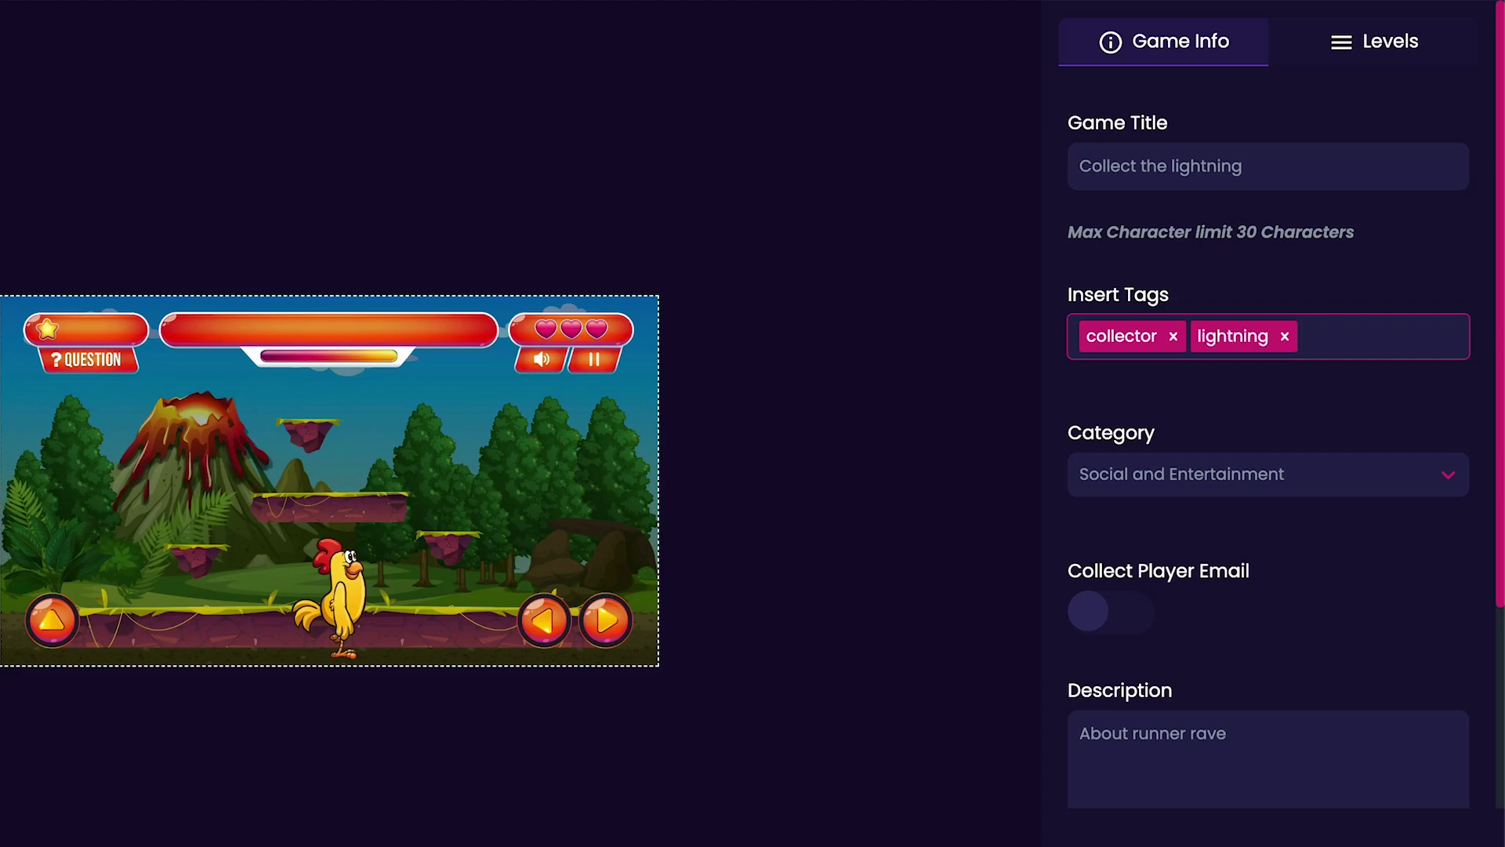
left_click(1372, 469)
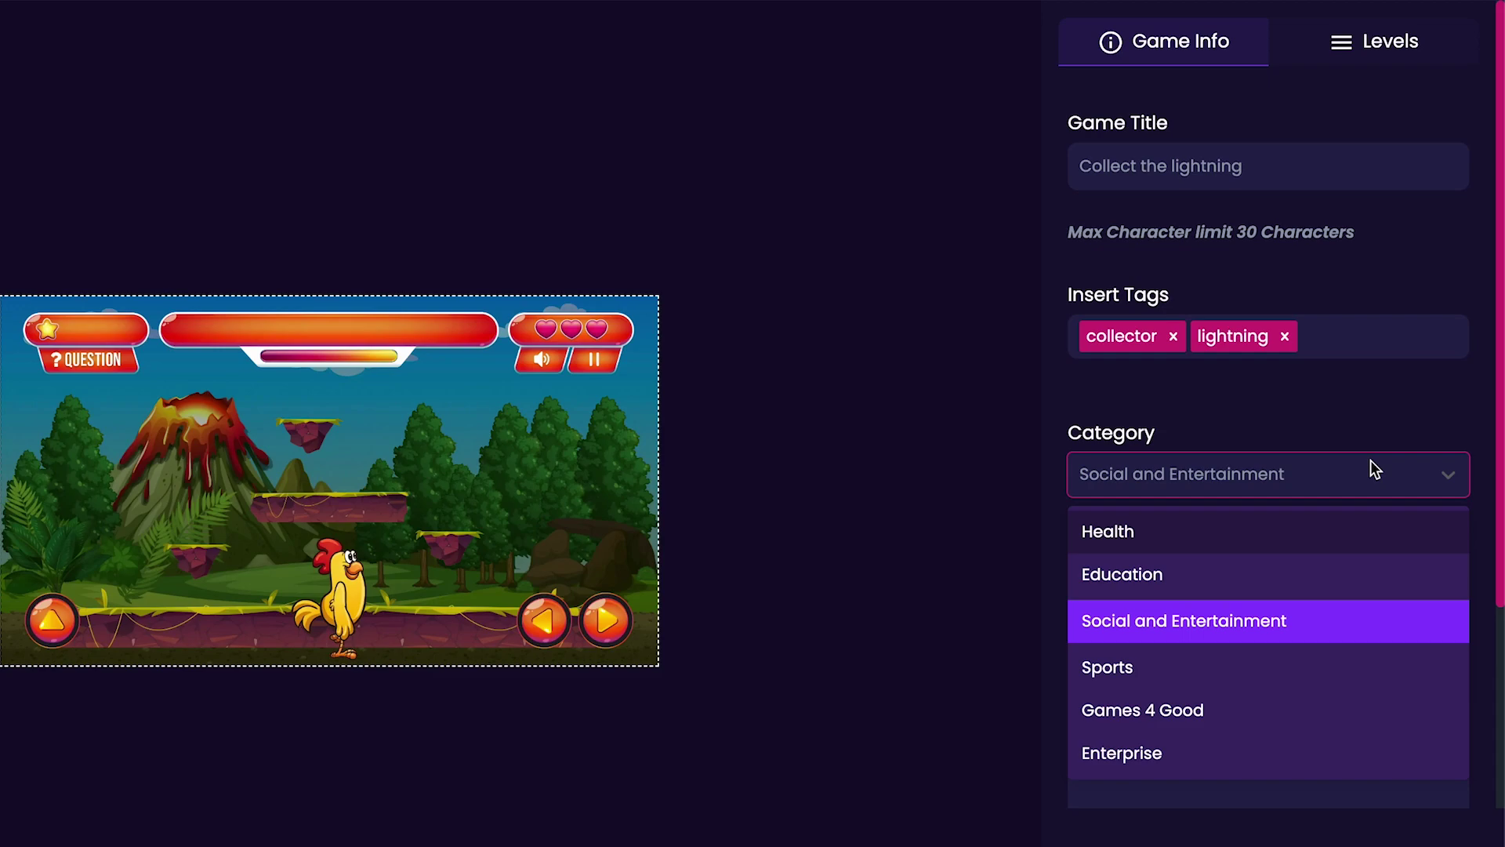
Keep Social and Entertainment category; set description 'Collect the lightning bolts and avoid the rubber duckies!'
left_click(1350, 622)
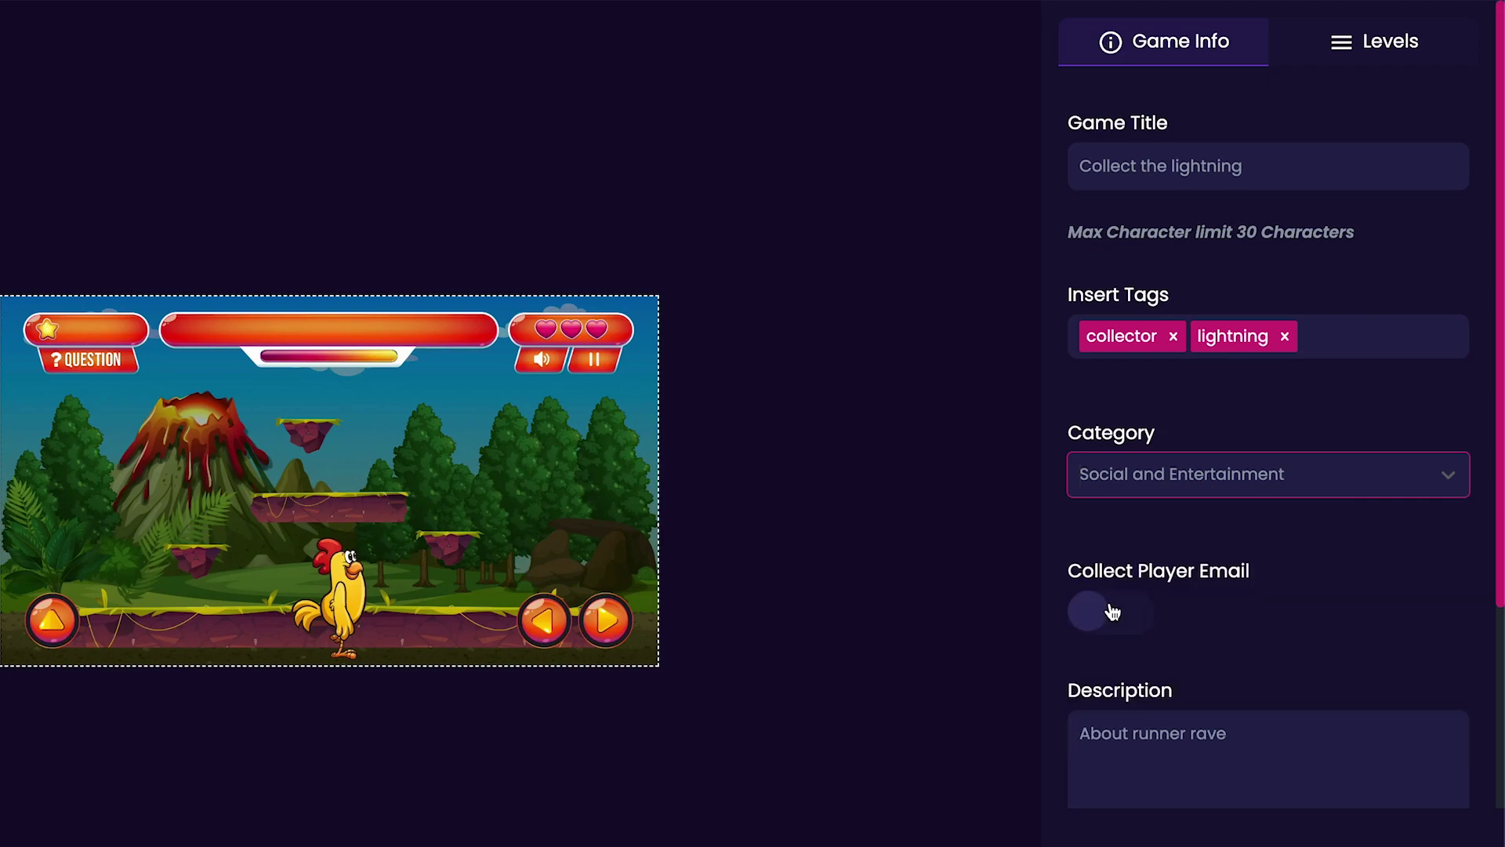
scroll(1152, 621, "down", 3)
left_click(1150, 610)
key("ctrl+a")
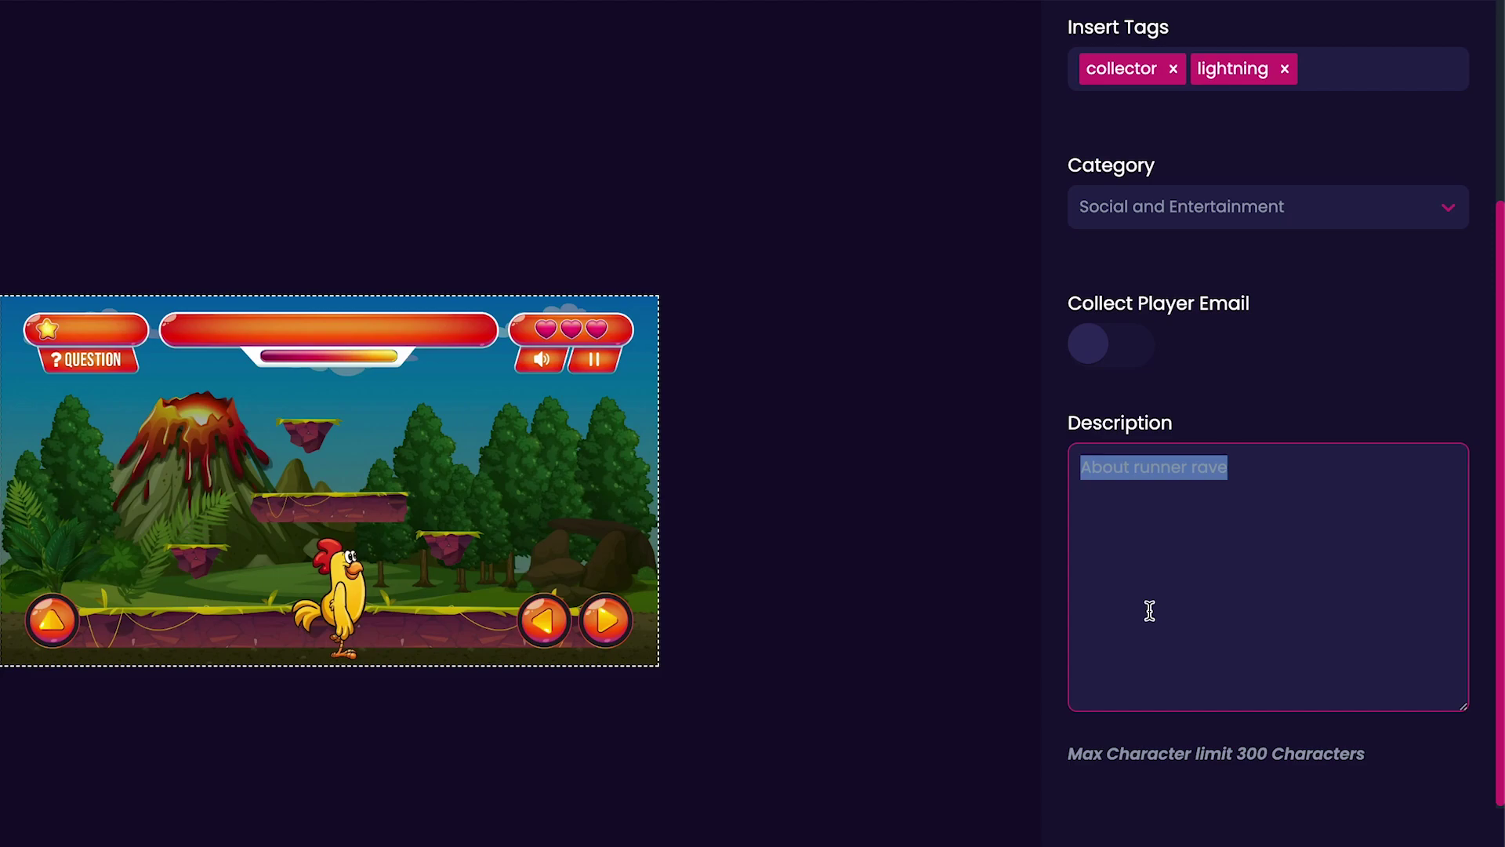
type("Collec")
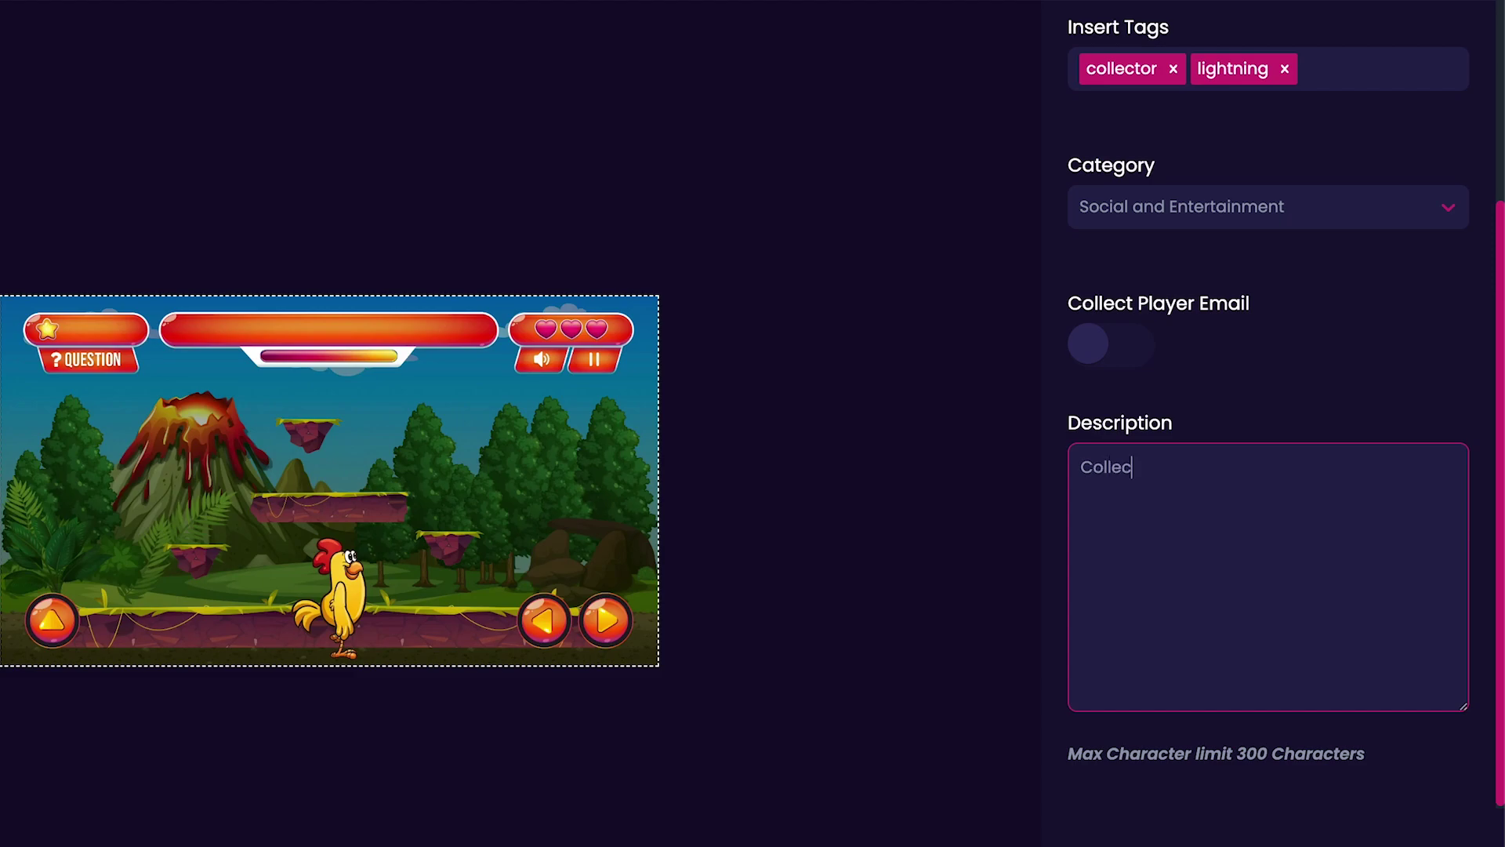
type("t the lightning bolts")
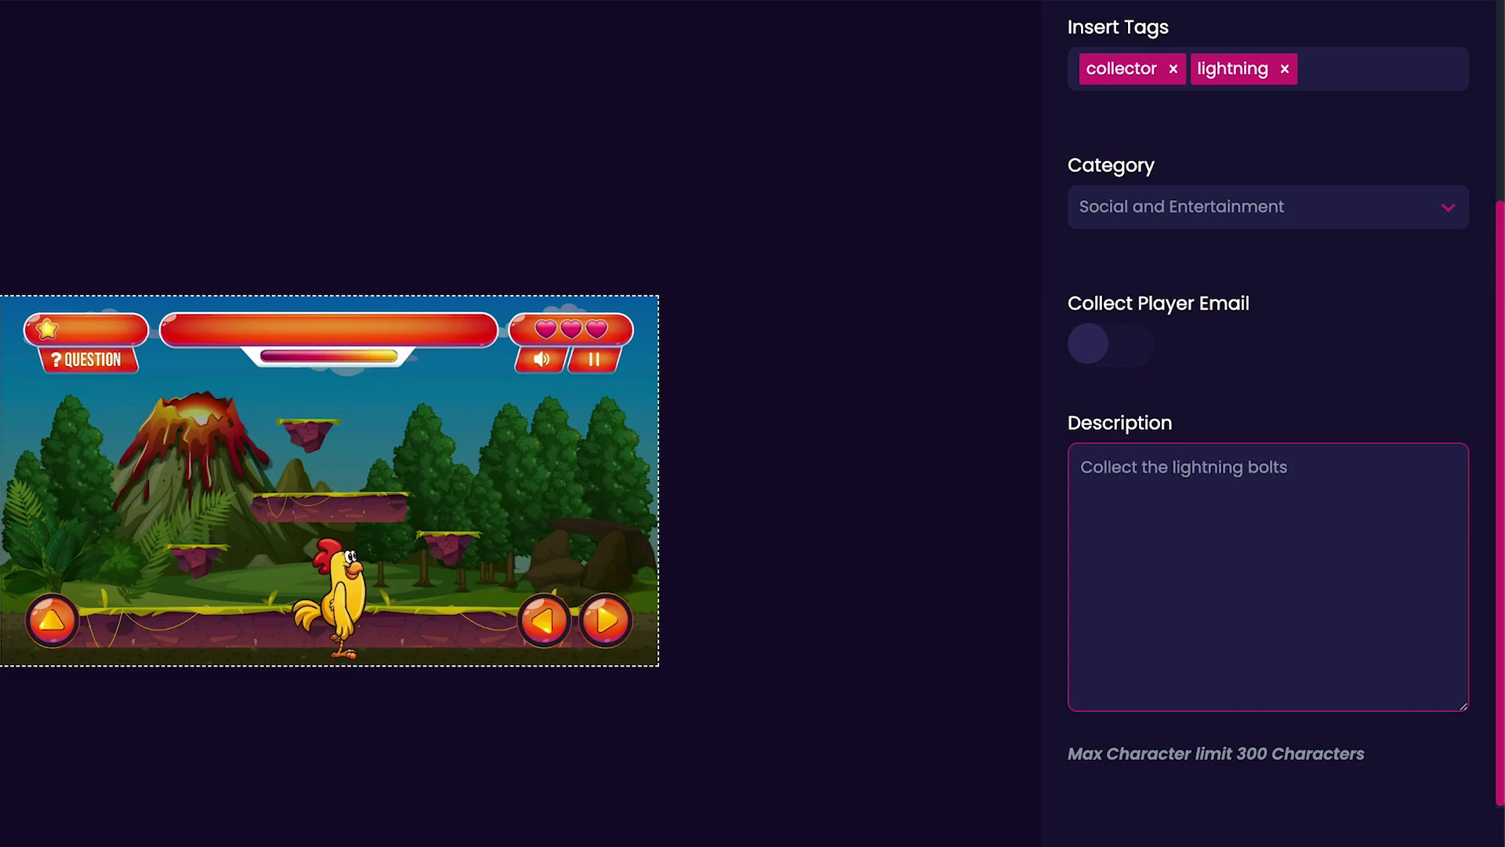
type(" and avoid the rubber")
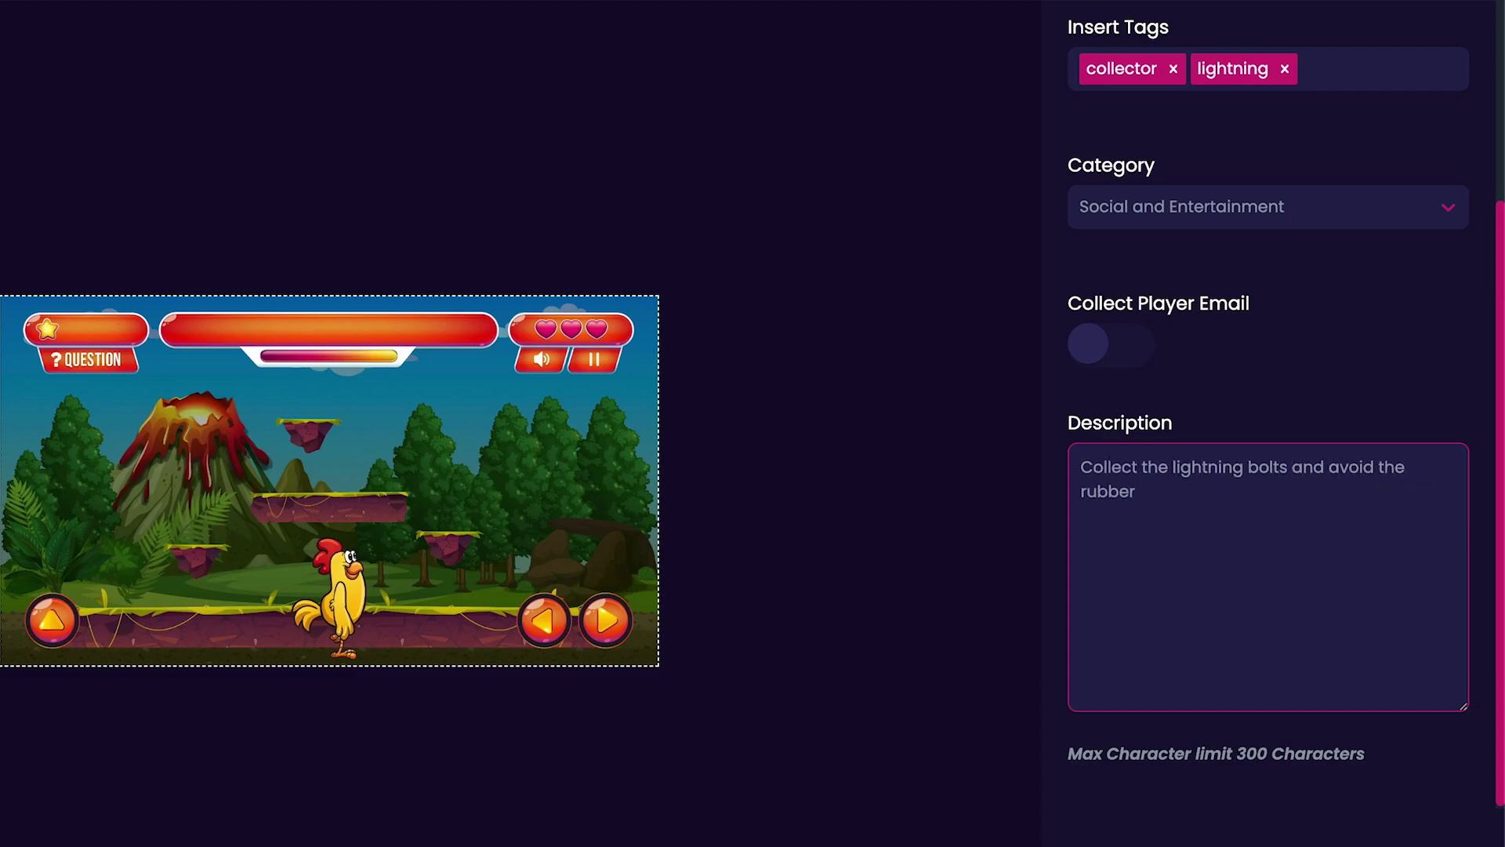
type(" duckies!")
left_click(1200, 790)
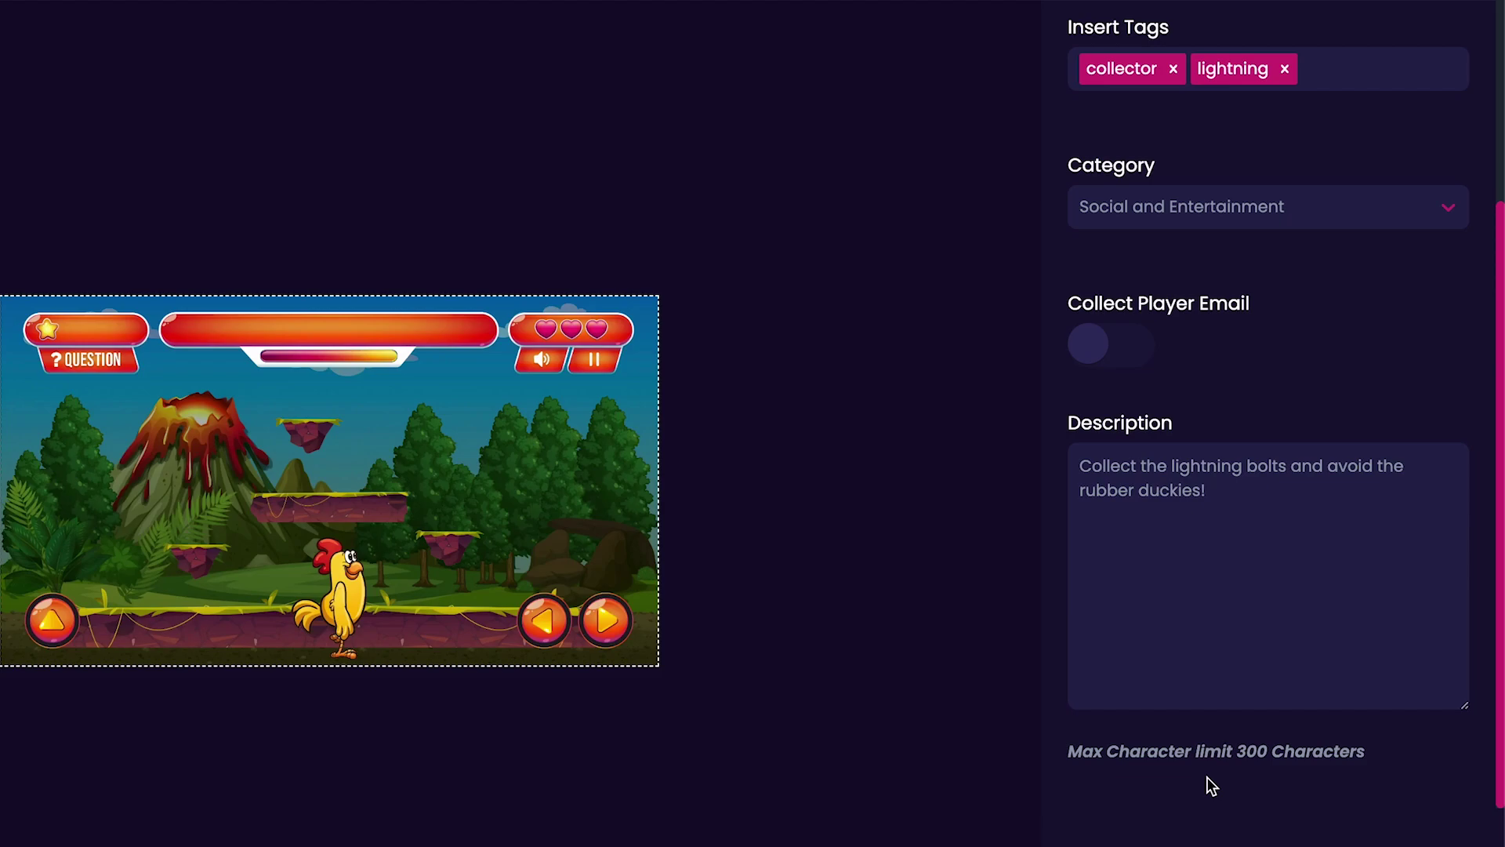
scroll(1212, 786, "up", 3)
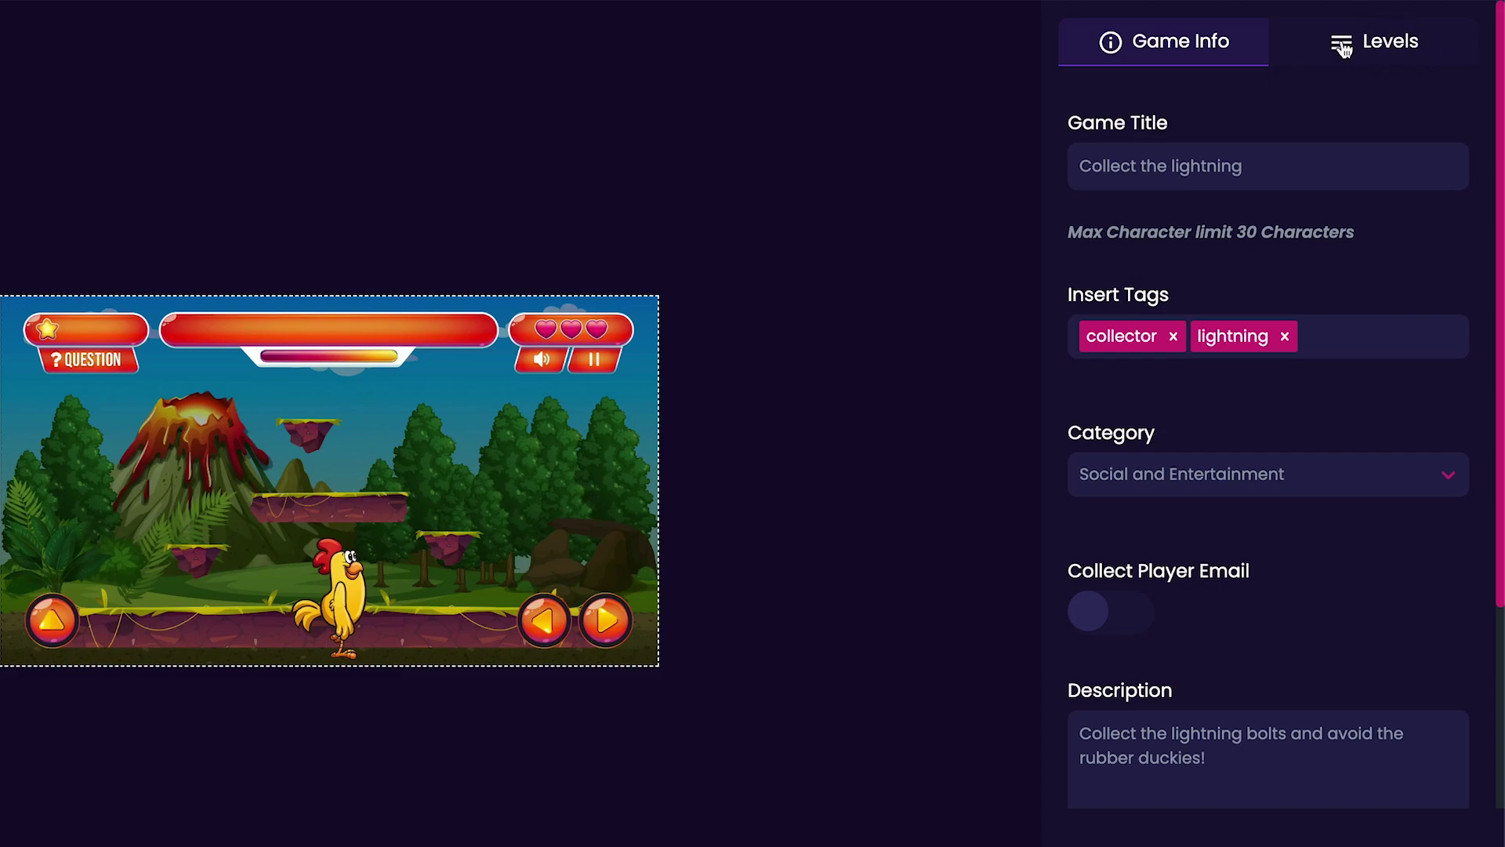
Open the Levels tab, confirm Level 1 is selected, and scroll to its Introduction field
left_click(1368, 47)
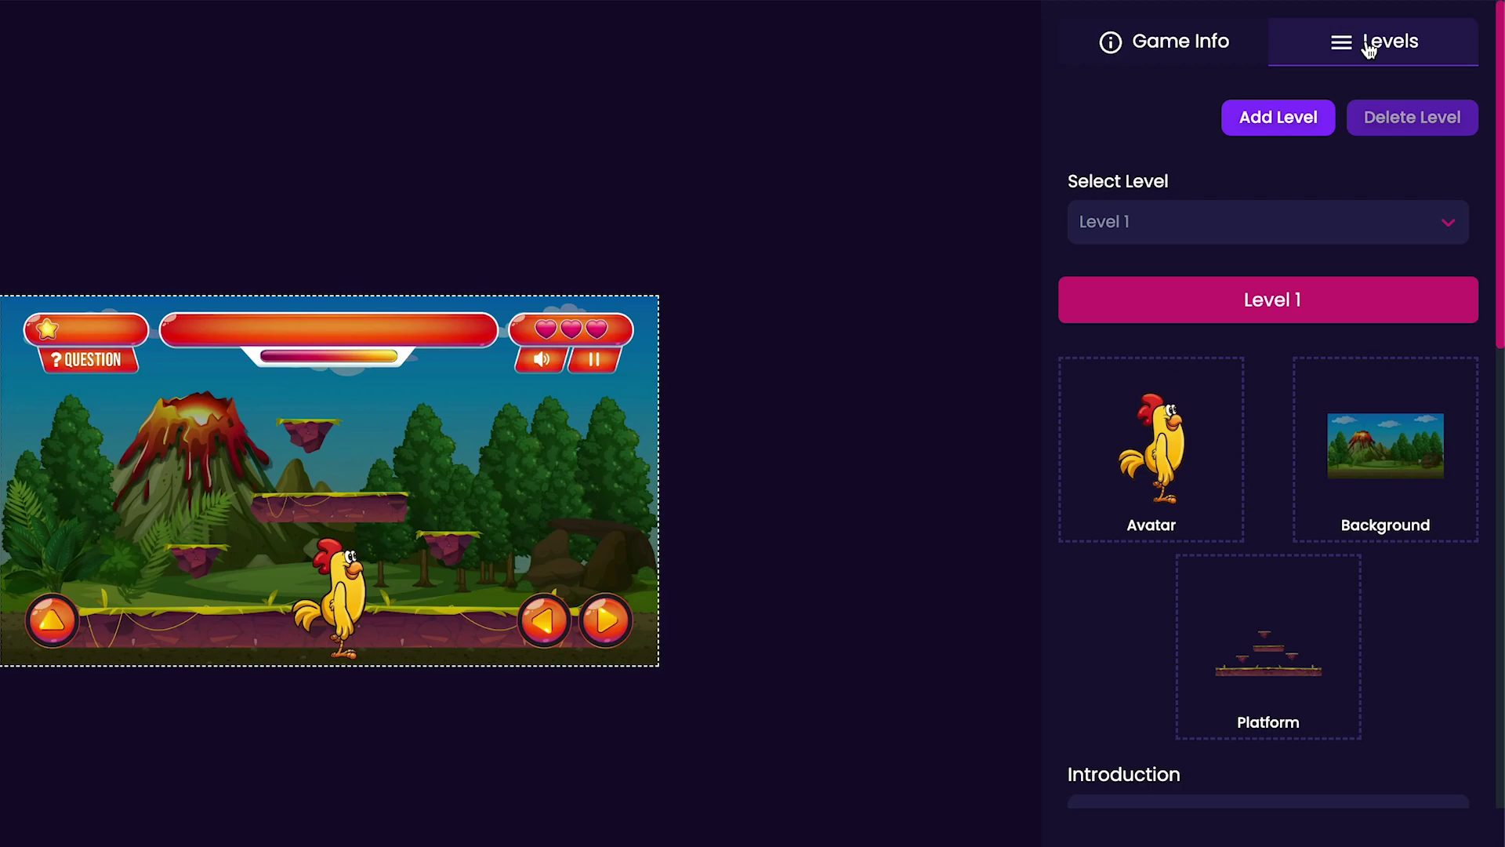
left_click(1239, 225)
left_click(1239, 225)
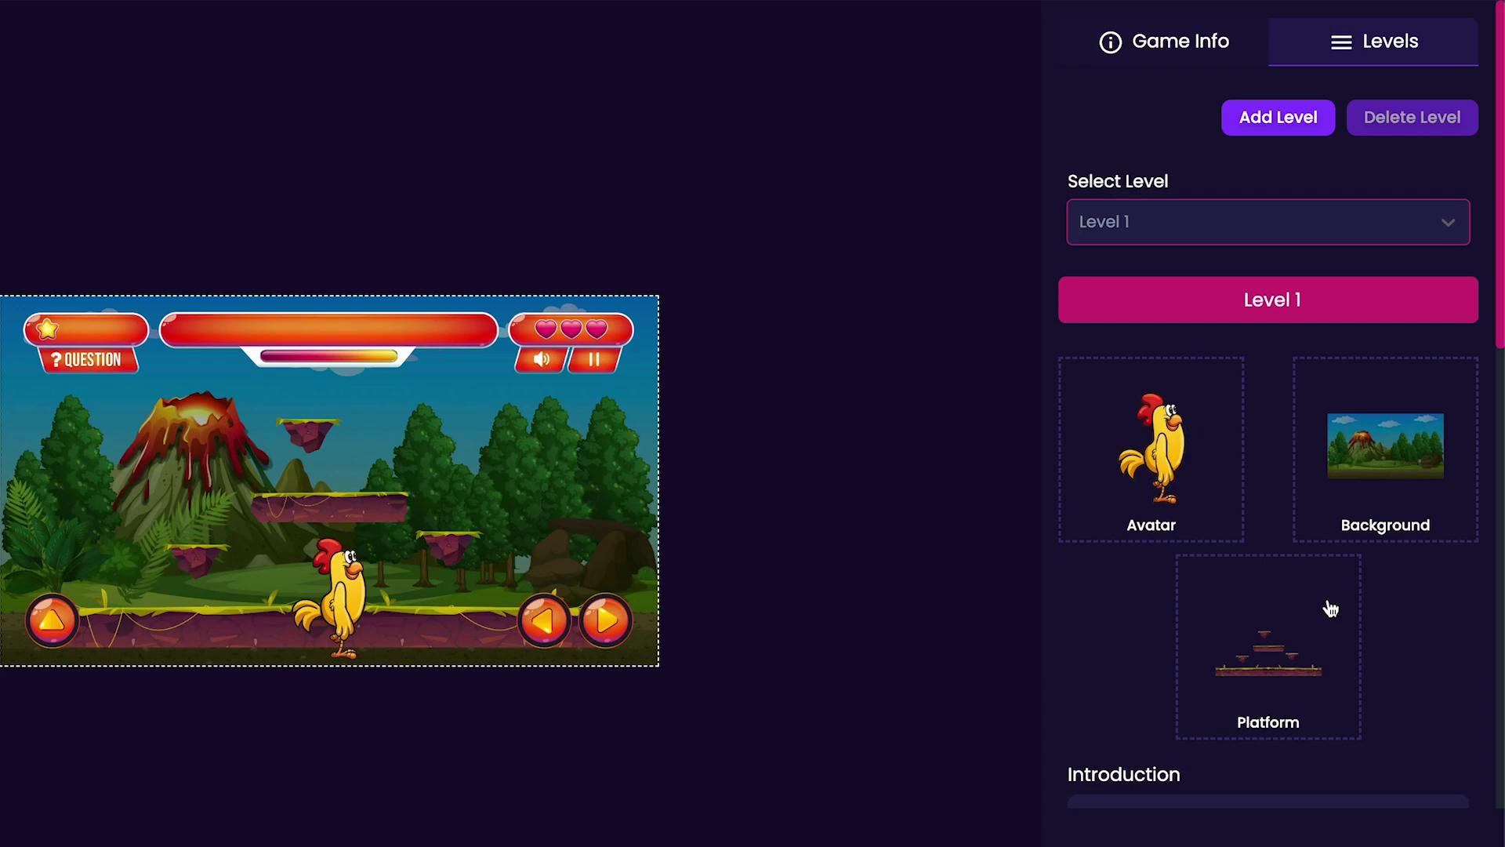
scroll(1331, 608, "down", 2)
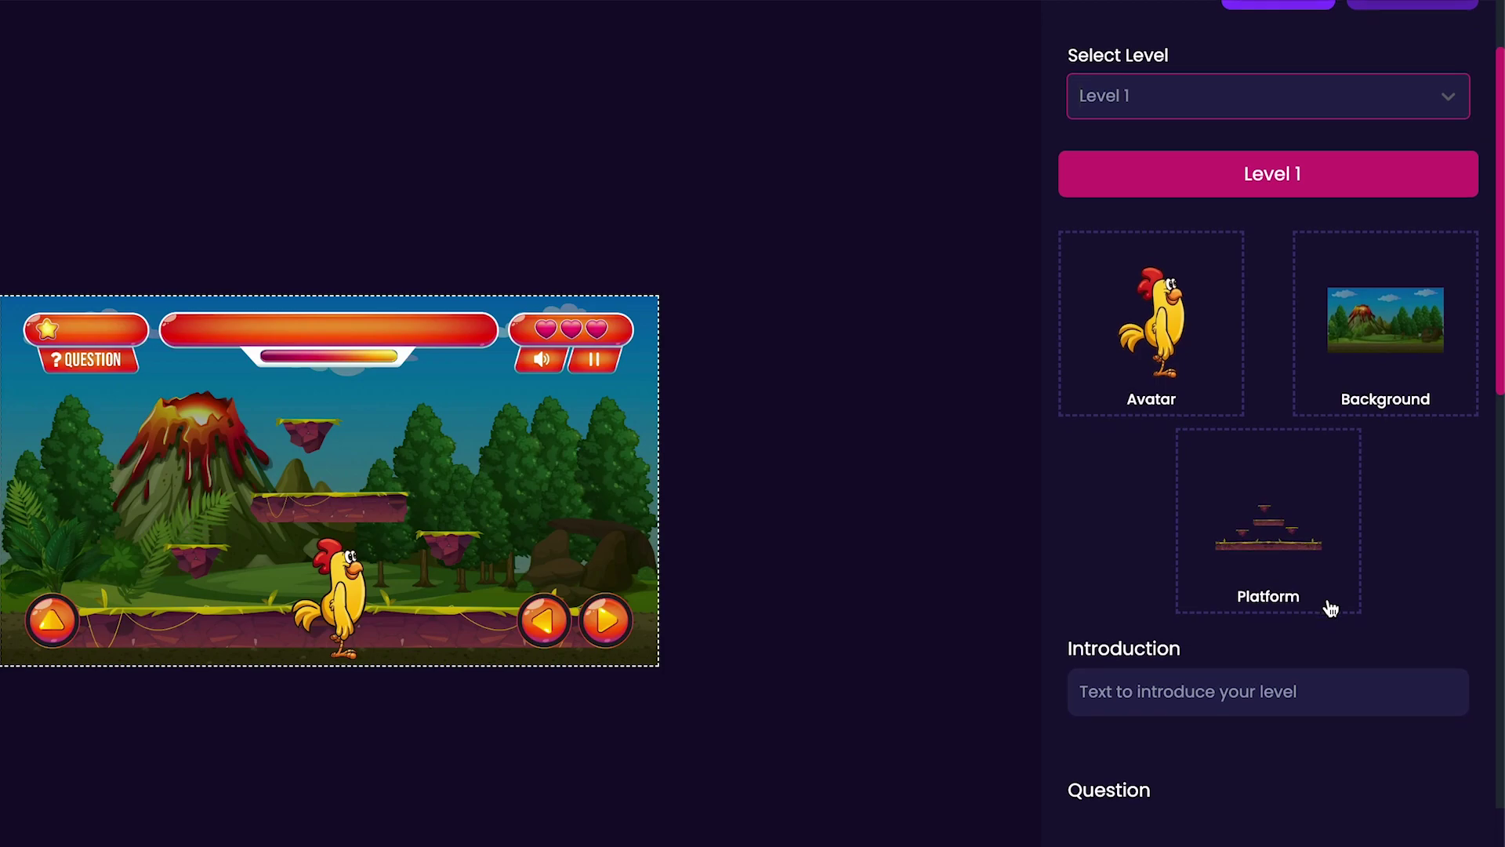
scroll(1330, 608, "down", 3)
scroll(1328, 605, "down", 2)
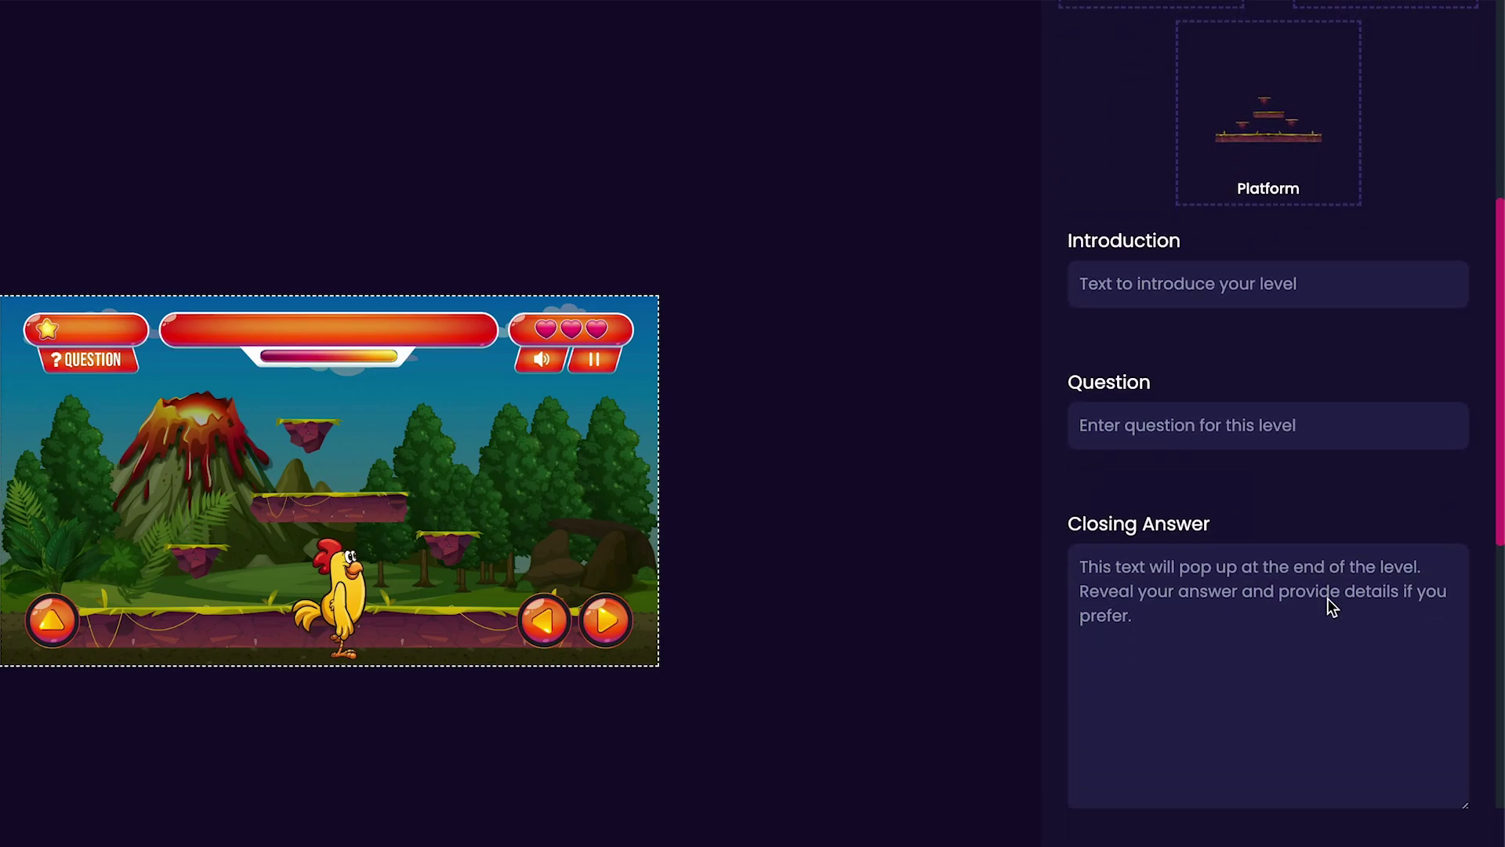
Set Level 1's introduction to 'Lightning Larry's Spark!' and the question to 'Help Lightning larry capture his lightning bolts!'
left_click(1283, 270)
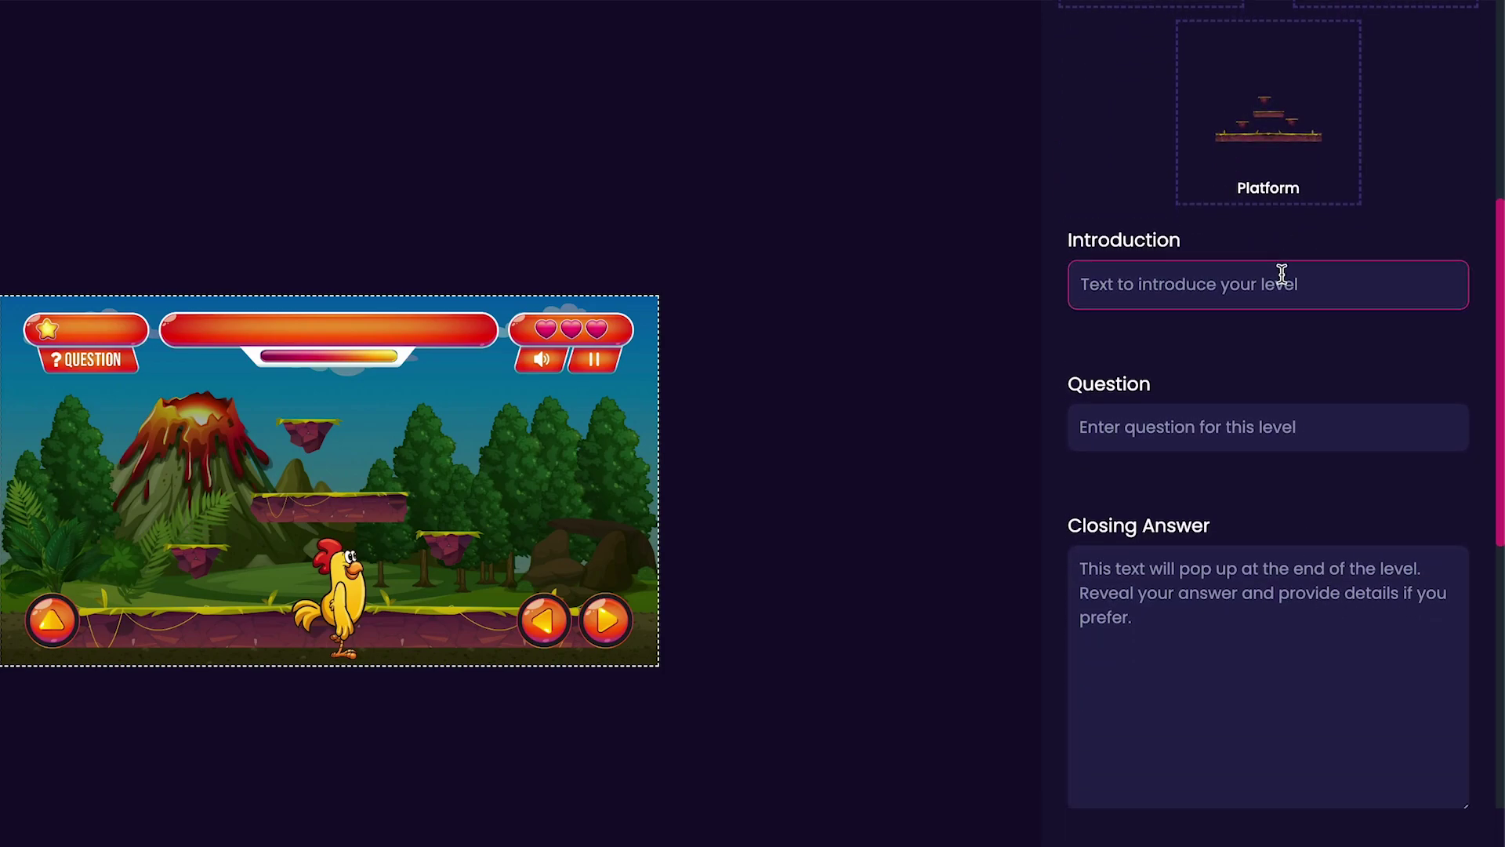
triple_click(1281, 272)
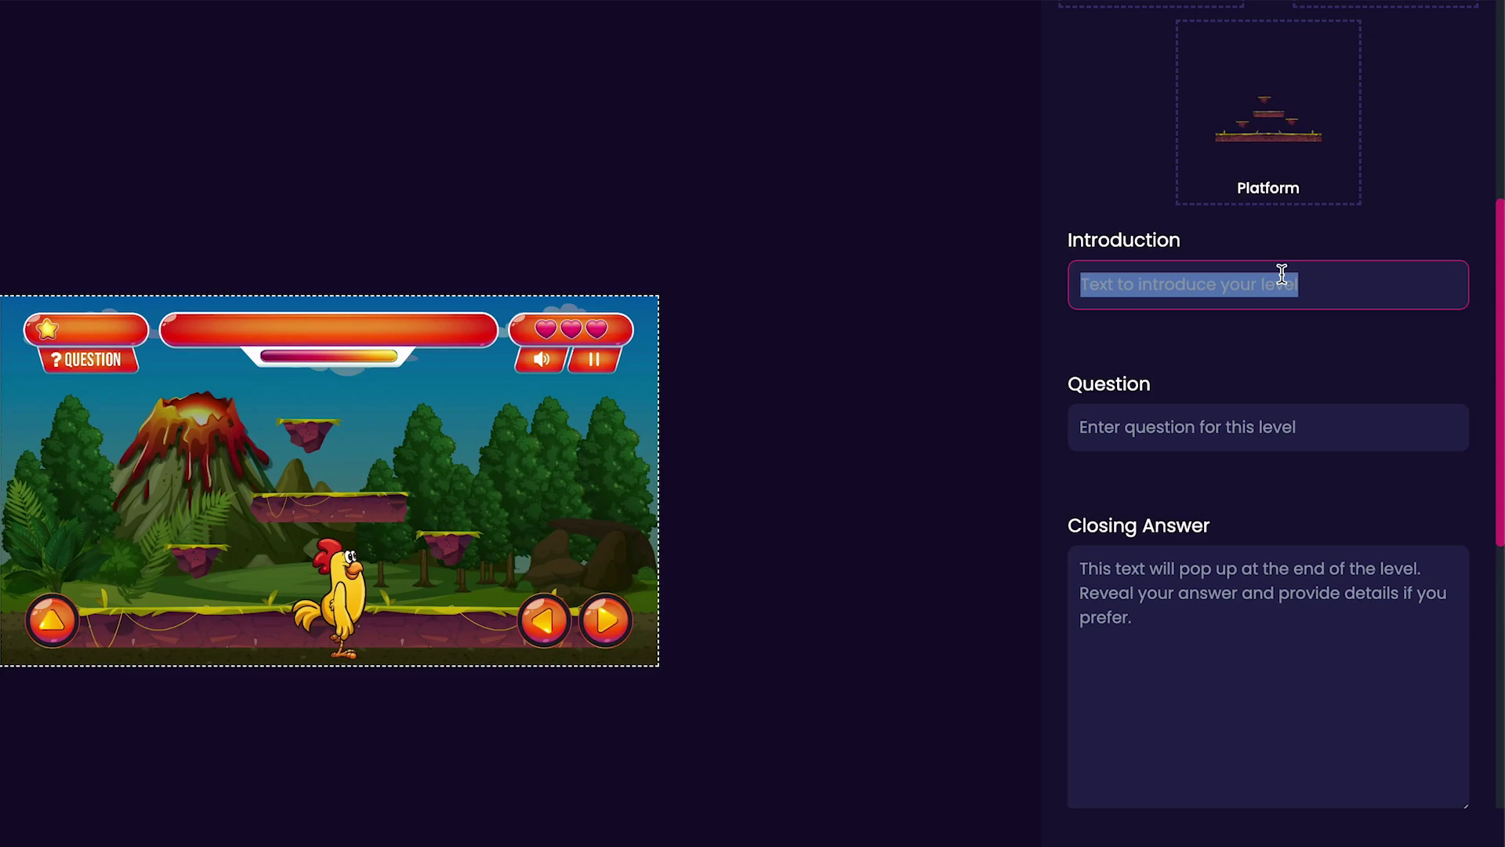
type("Lightning Larr")
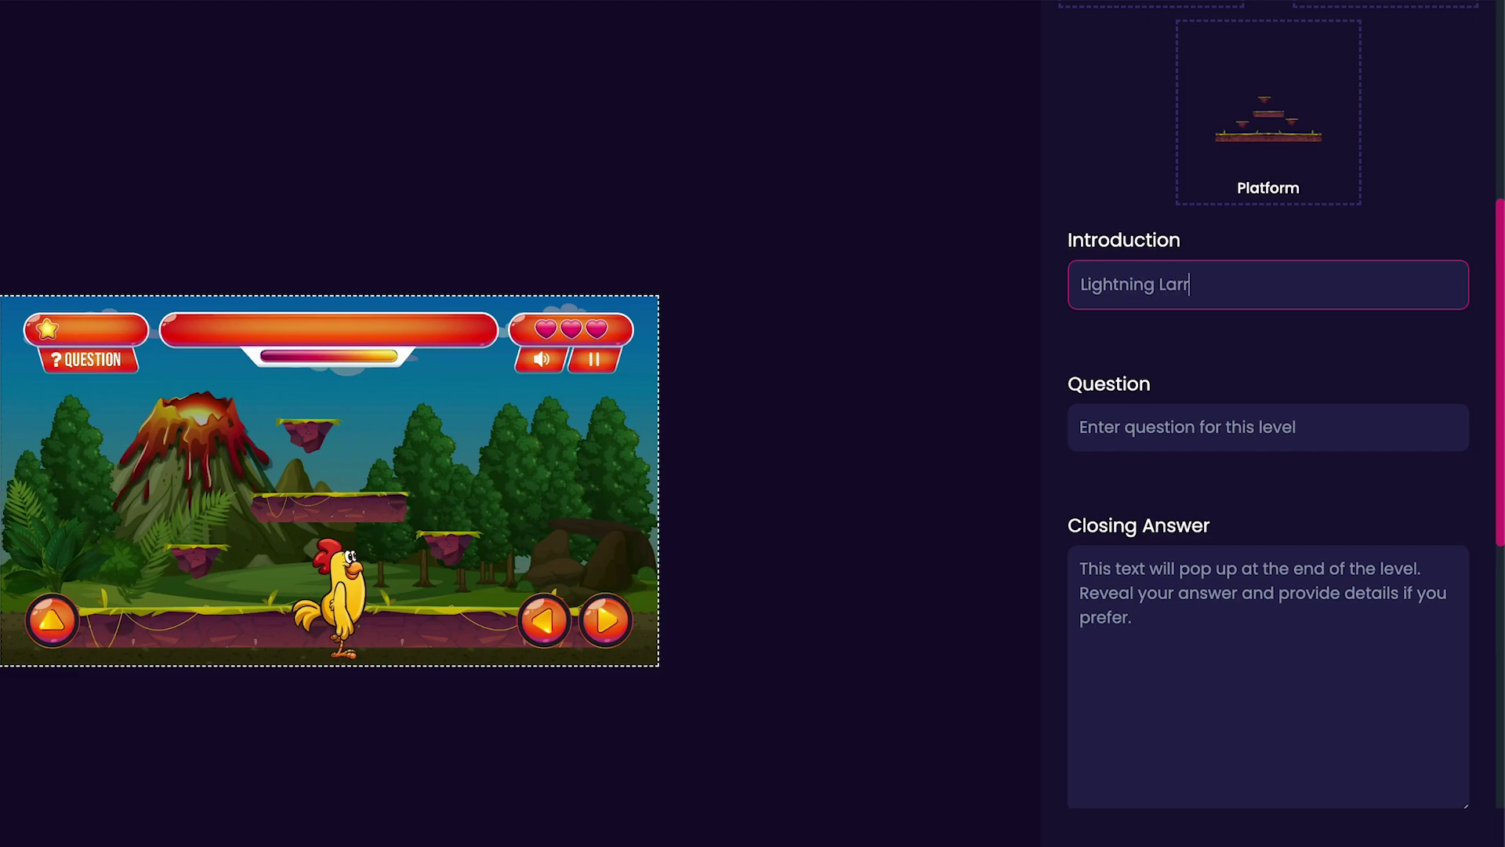
type("y's Spark!")
double_click(1279, 424)
key("ctrl+a")
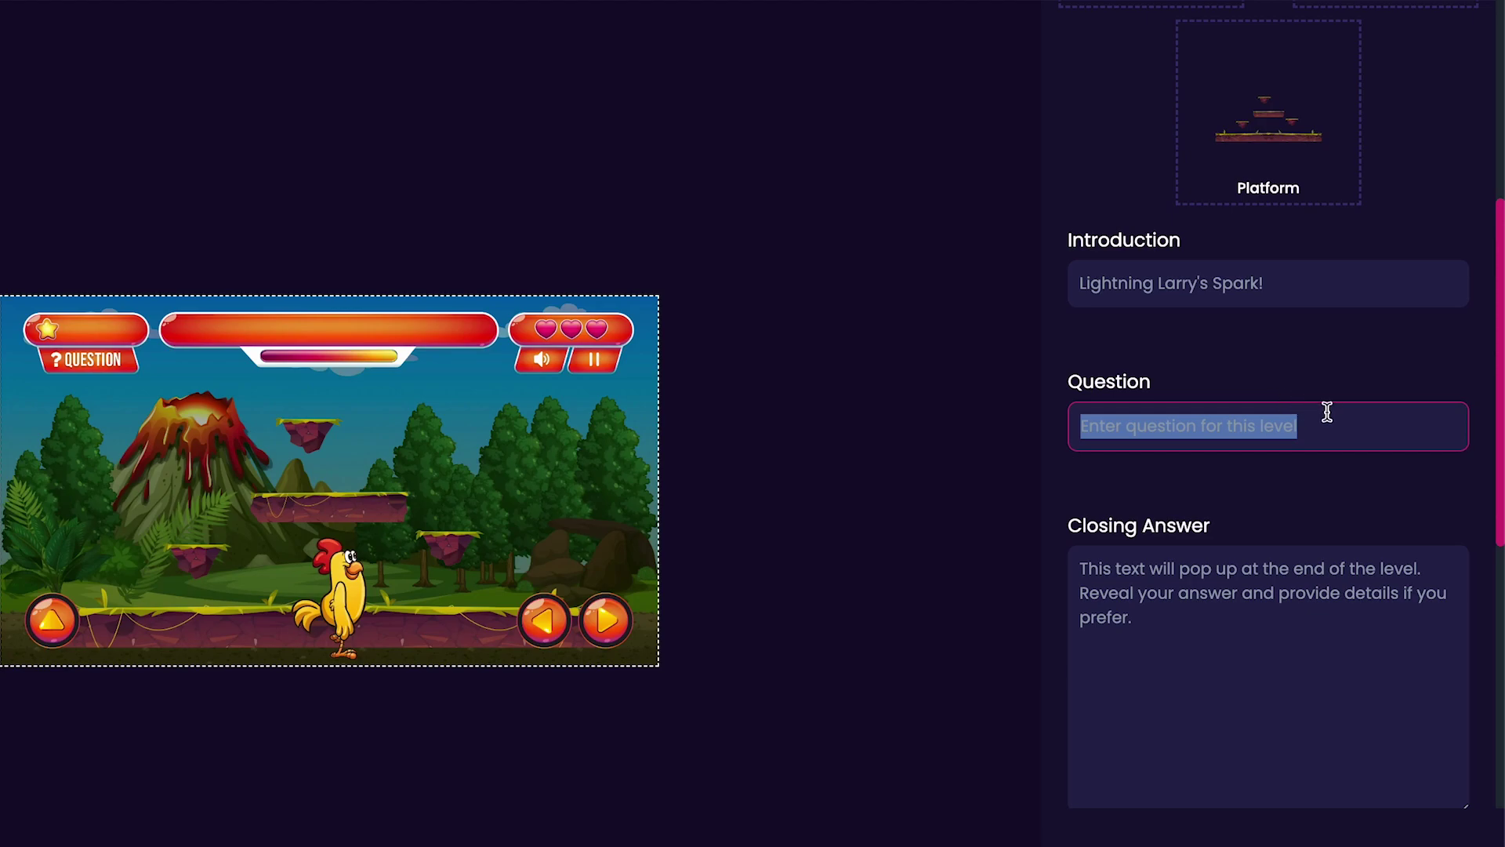
type("Help Lightning larry capture")
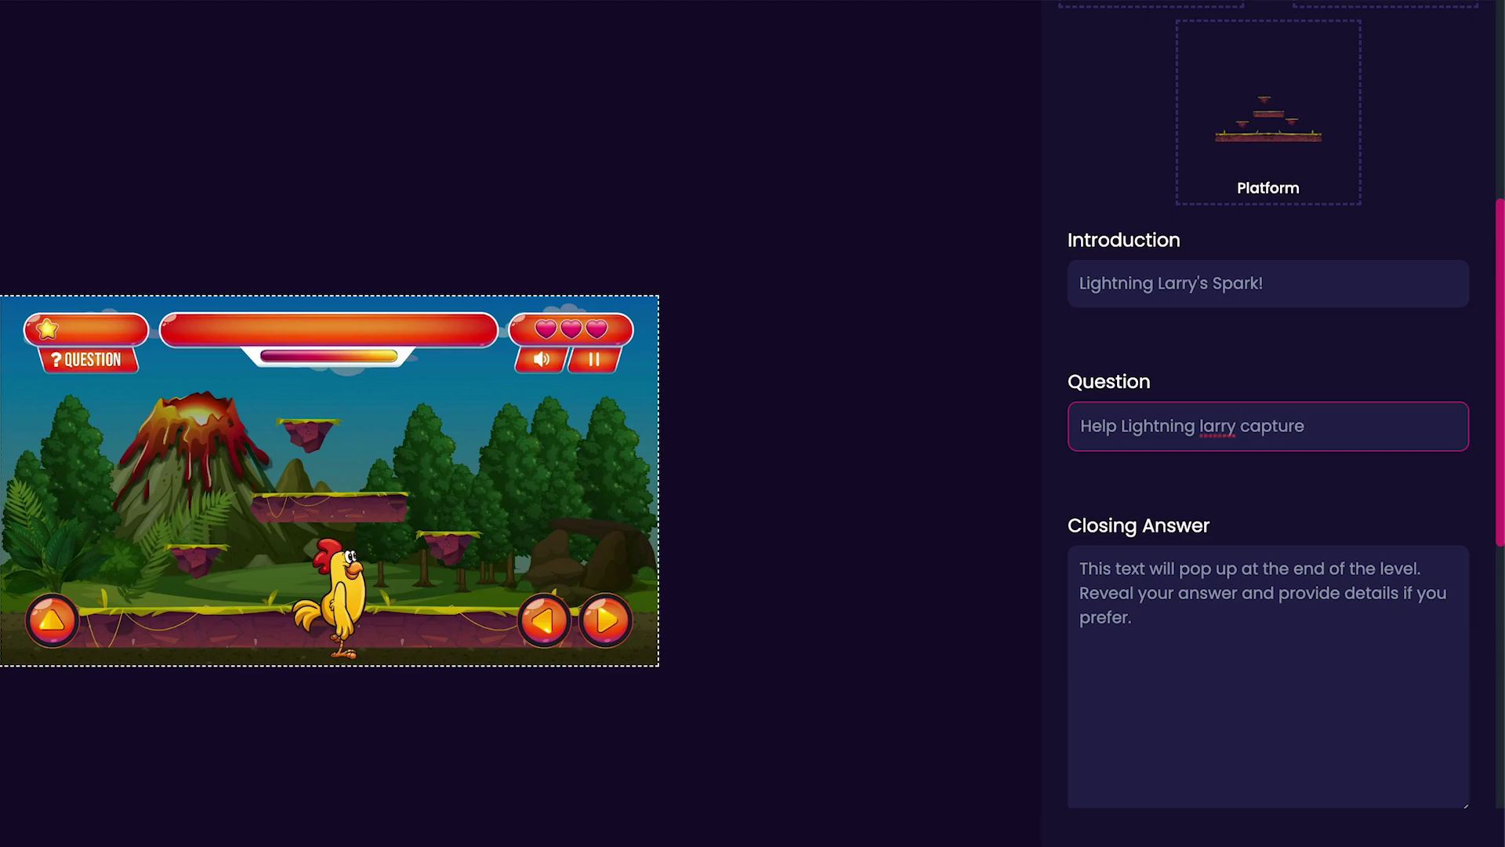
type(" his lightning bolt")
type("s!")
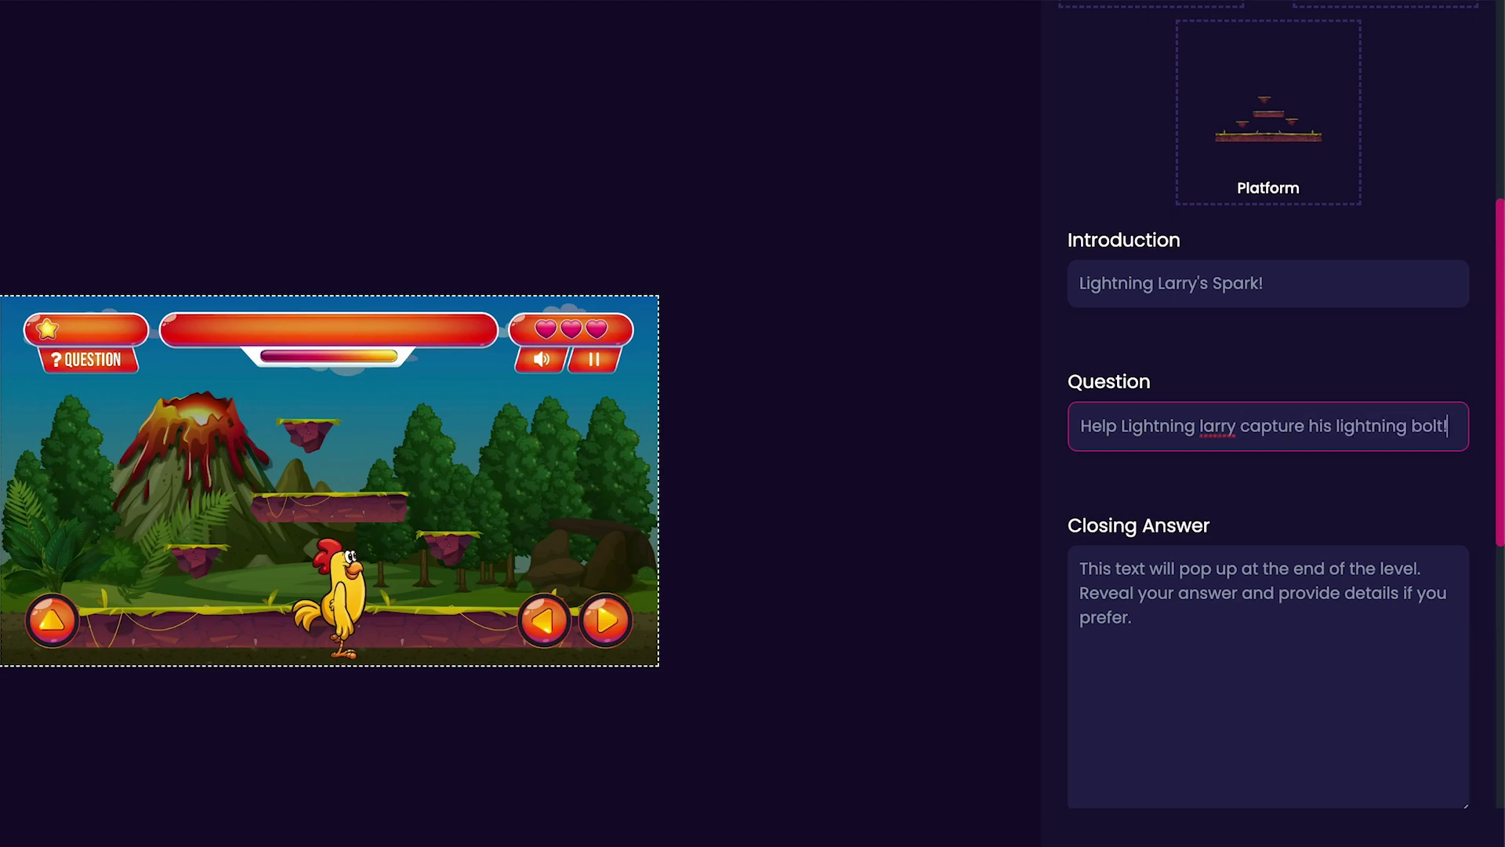
left_click(1207, 475)
Replace the closing answer text with 'Thanks for Playing my Game'
scroll(1207, 475, "down", 3)
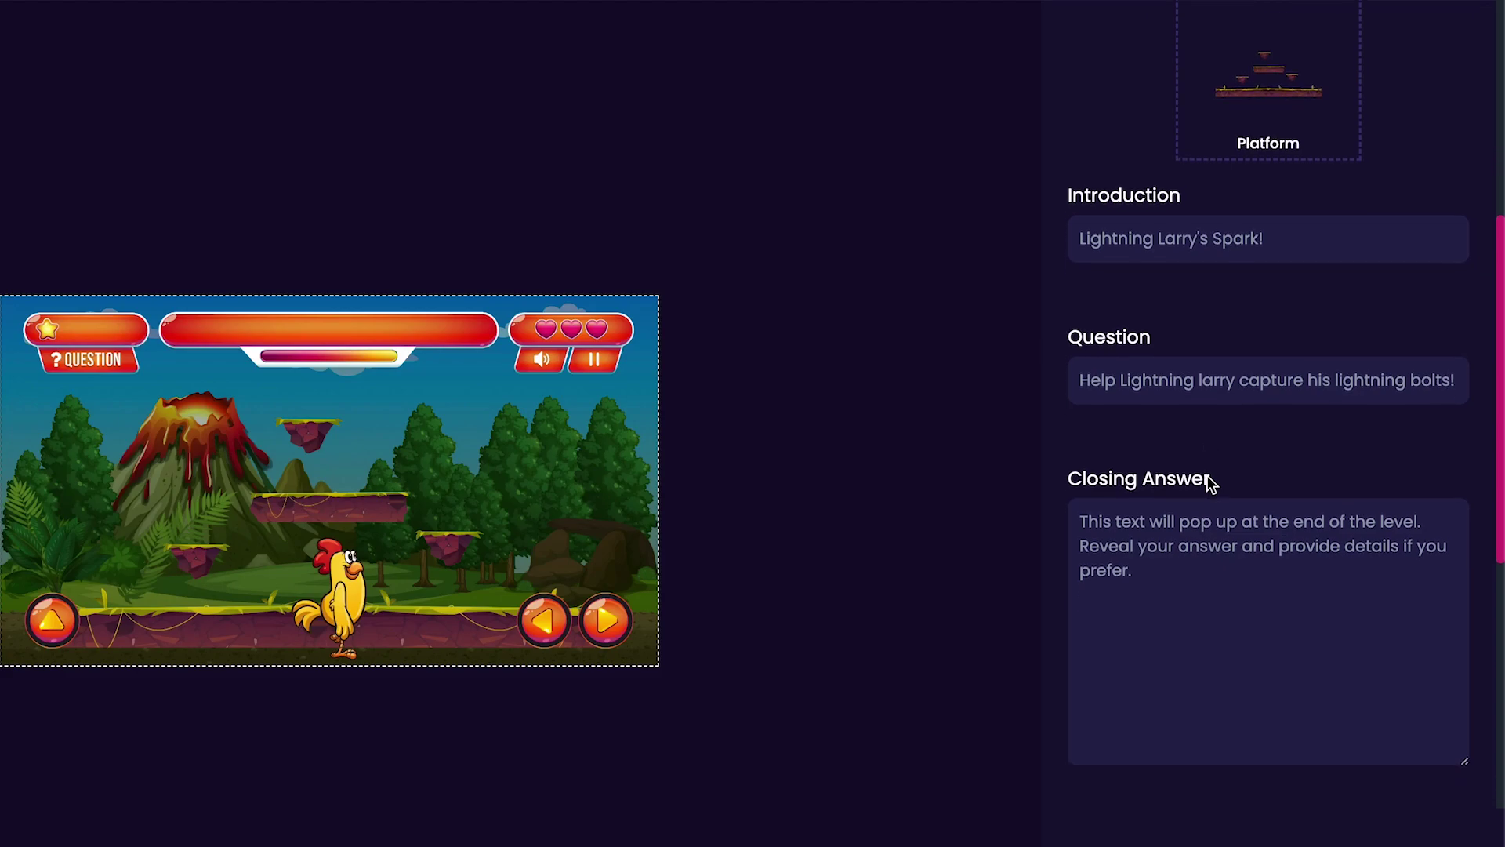
left_click(1207, 475)
key("ctrl+a")
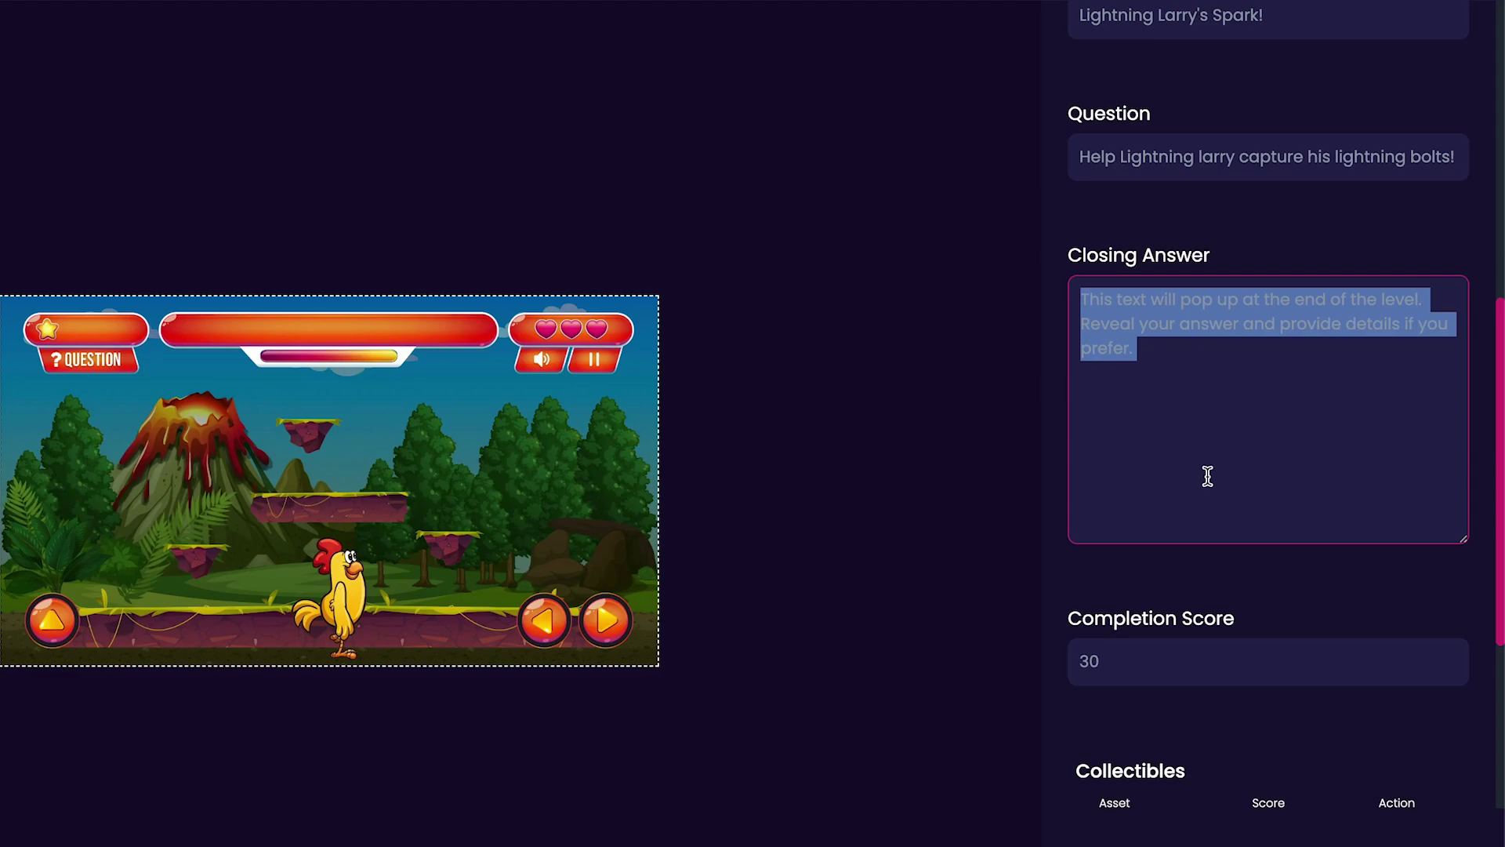
key("BackSpace")
type("Thanks")
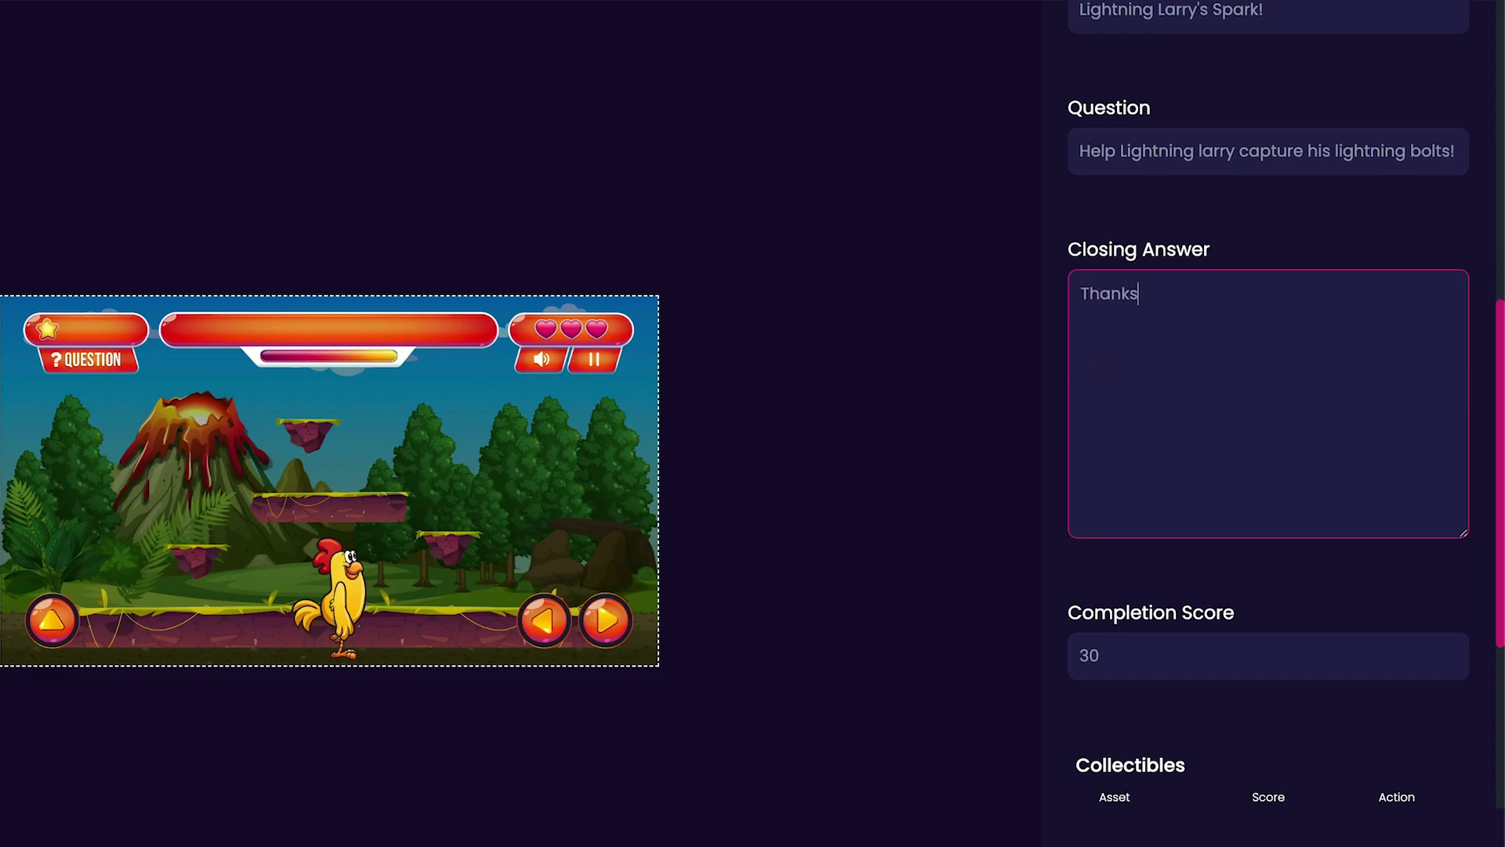
type(" for Playing my Game")
Change Level 1's completion score from 30 to 100
left_click(1166, 578)
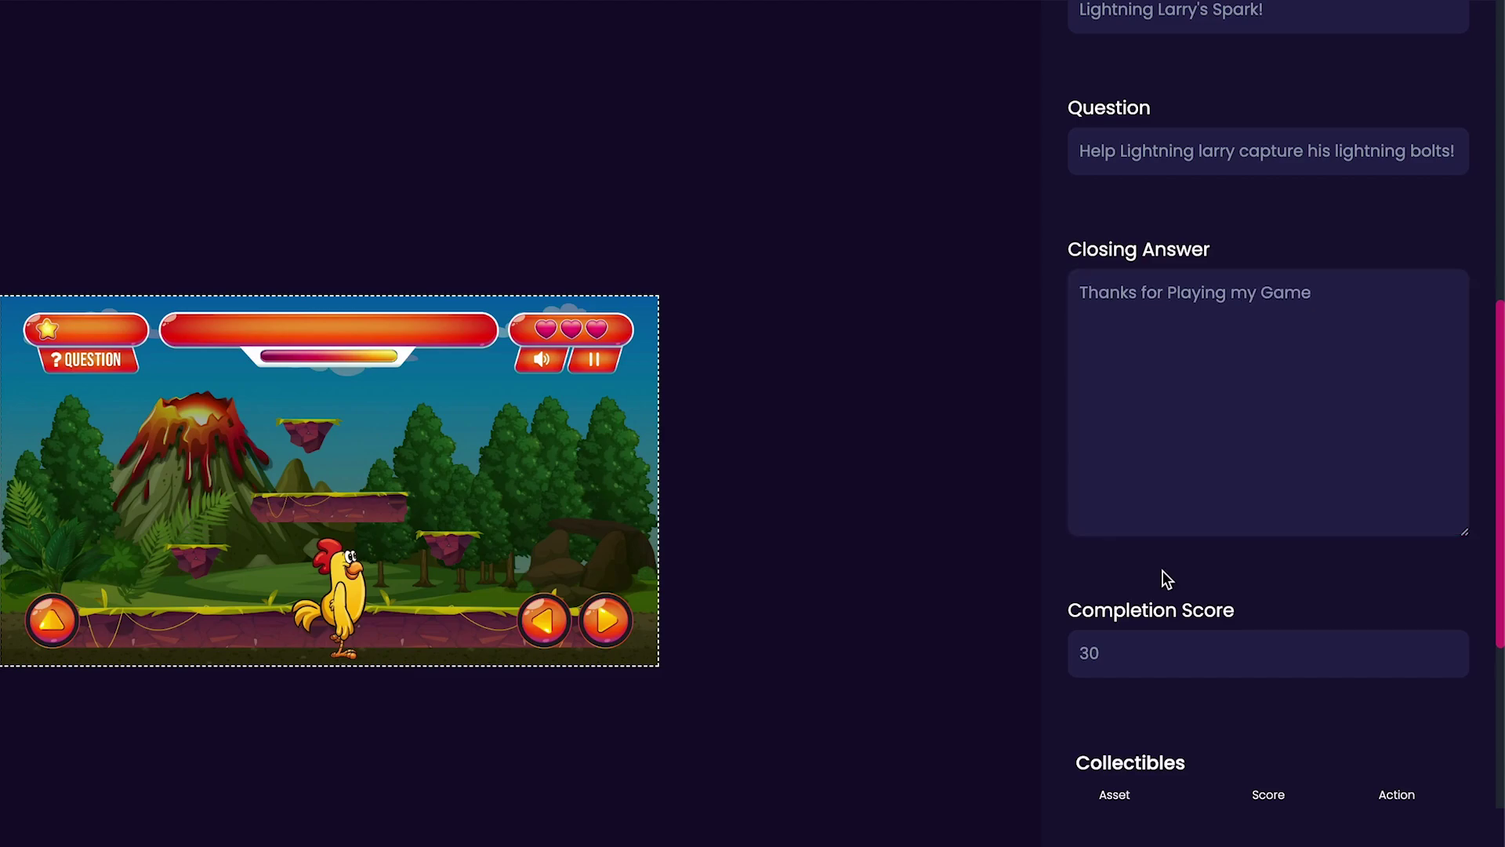
scroll(1166, 579, "down", 3)
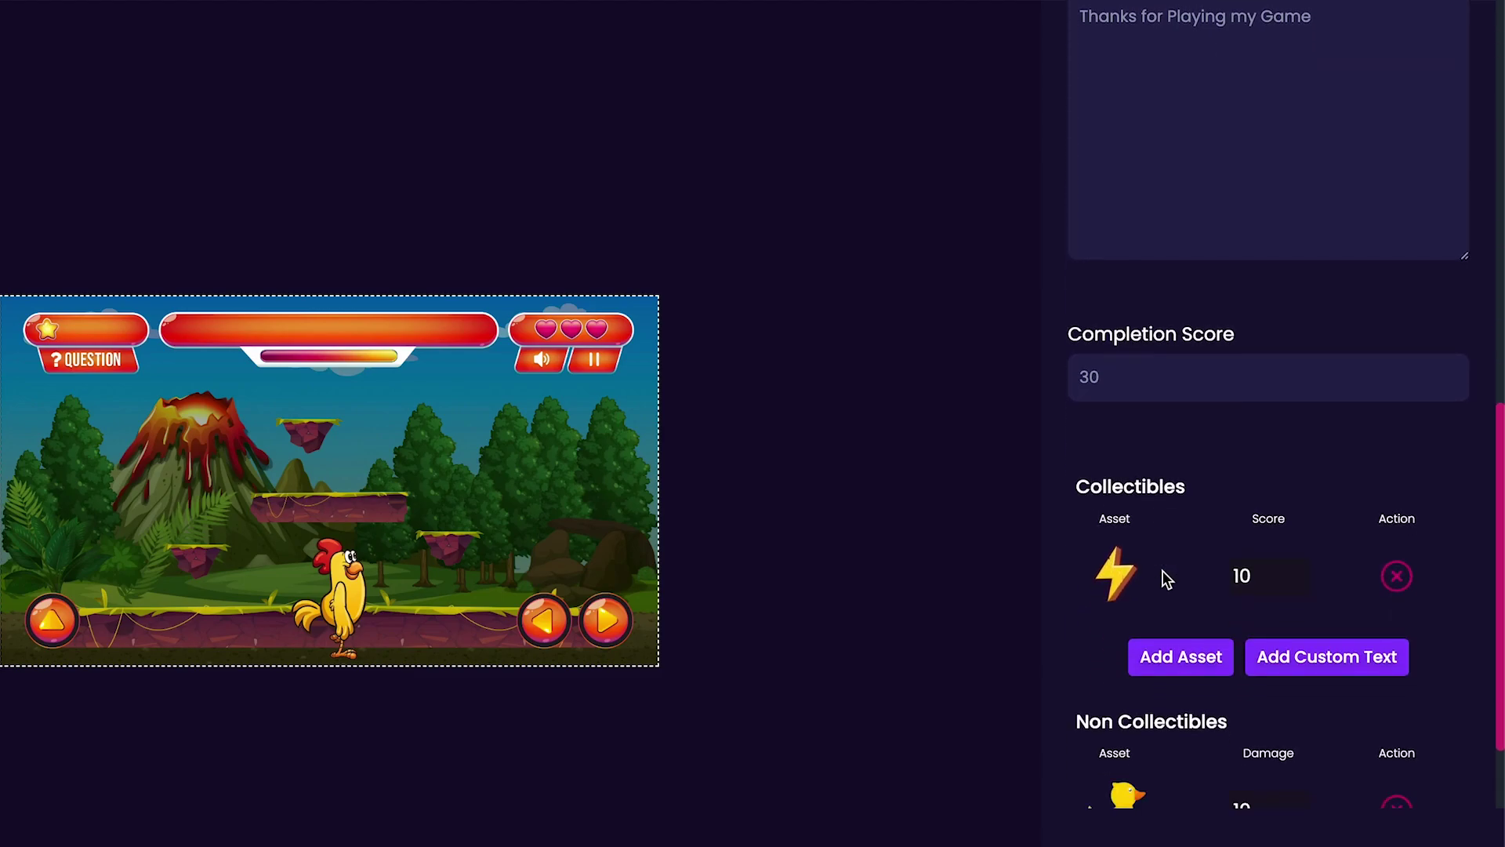
left_click(1177, 384)
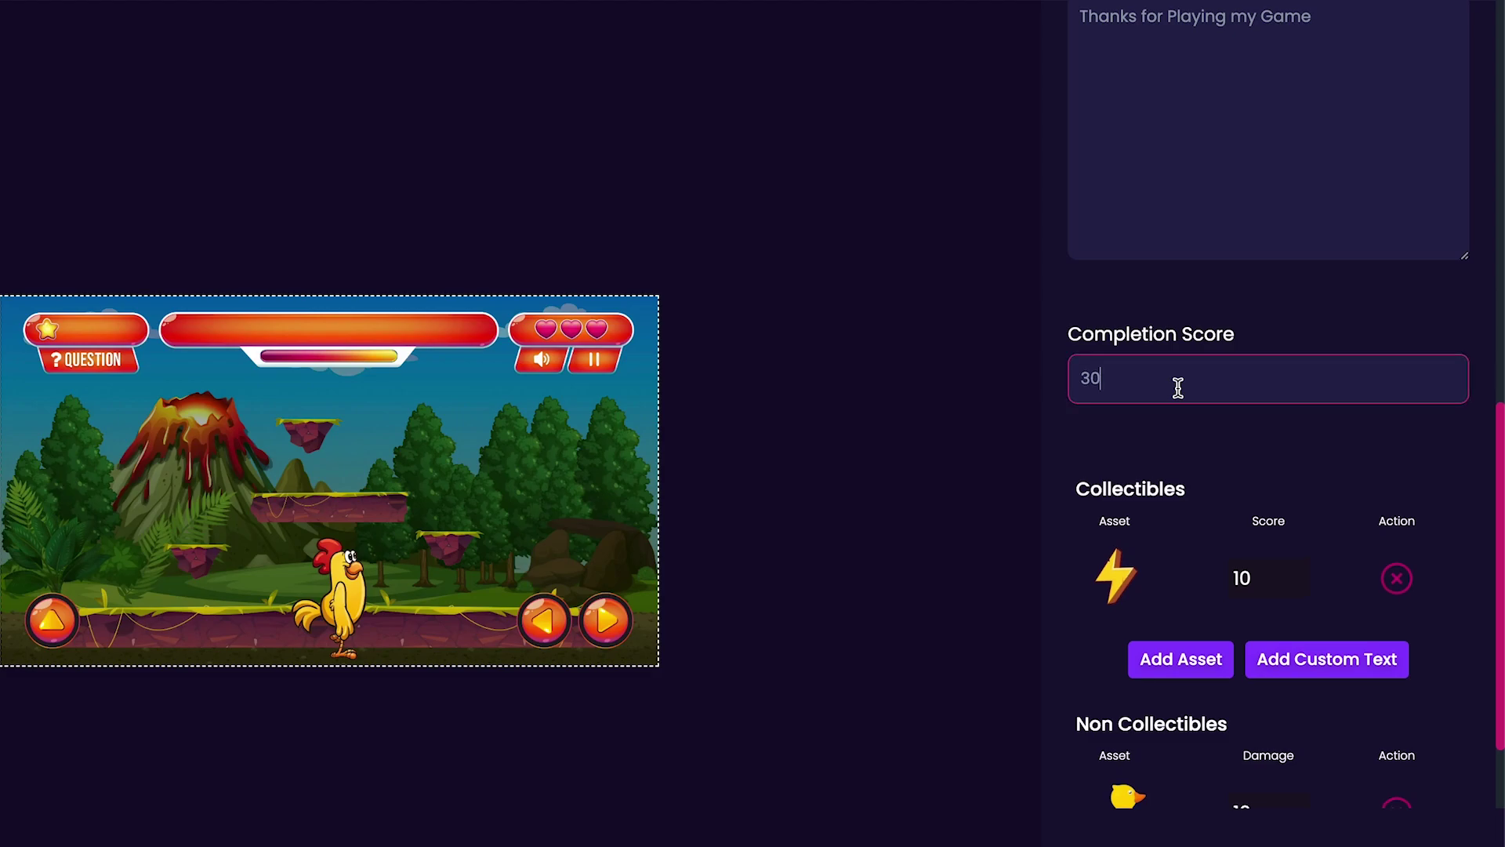
key("ctrl+a")
key("BackSpace")
type("100")
left_click(1182, 415)
Raise the lightning bolt collectible's score to 25
scroll(1183, 423, "down", 1)
scroll(1184, 419, "down", 2)
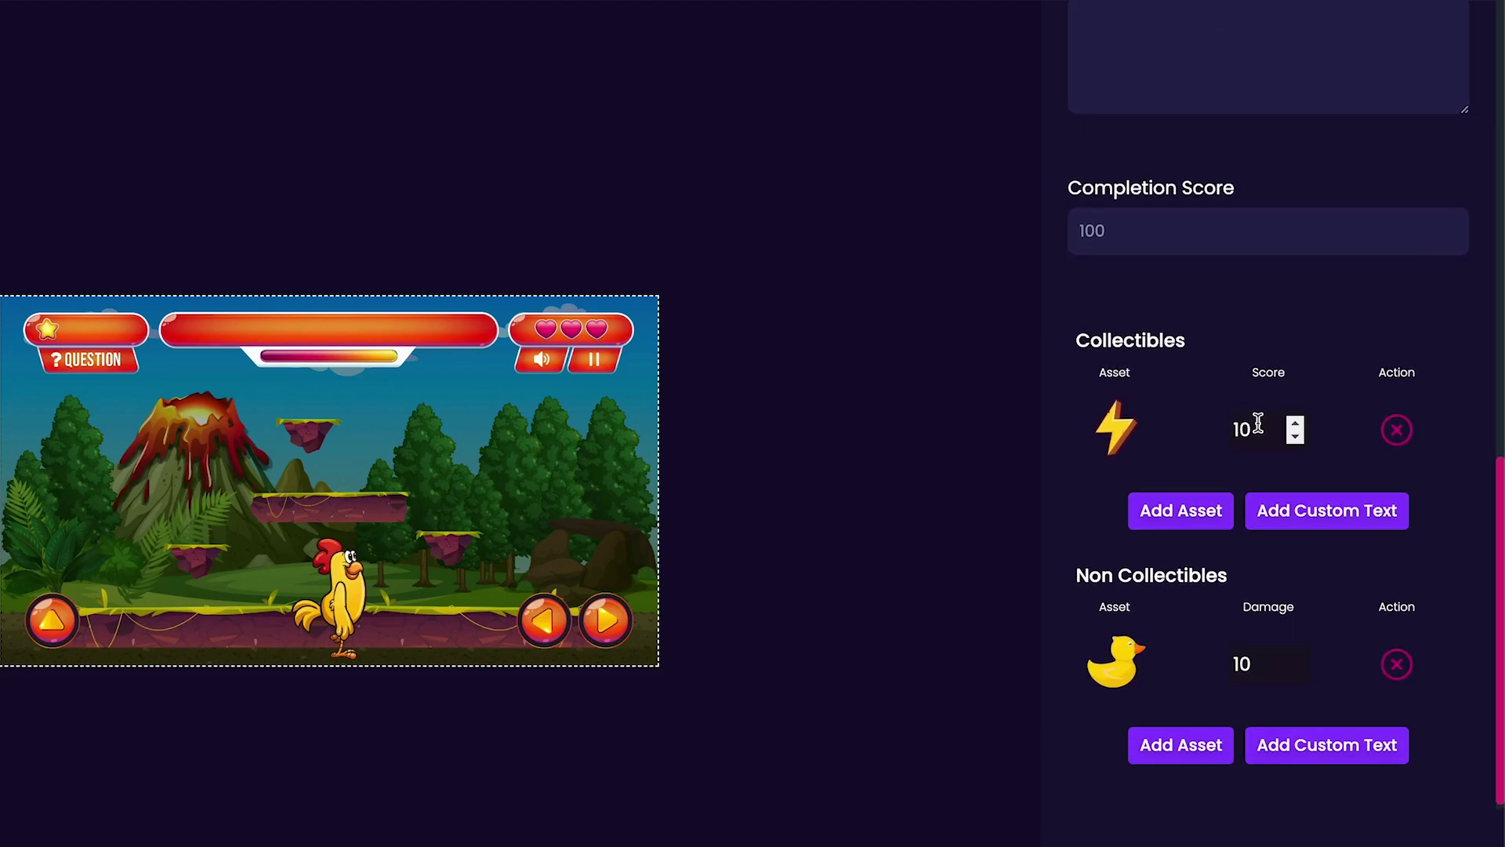
left_click(1295, 424)
left_click(1295, 424)
left_click(1295, 424)
left_click(1295, 424)
left_click(1295, 425)
left_click(1295, 424)
left_click(1295, 424)
left_click(1295, 424)
left_click(1295, 425)
left_click(1295, 424)
left_click(1295, 424)
left_click(1295, 424)
left_click(1295, 424)
left_click(1295, 424)
left_click(1295, 424)
Increase the rubber duck obstacle's damage to 25
left_click(1295, 659)
left_click(1295, 660)
left_click(1295, 659)
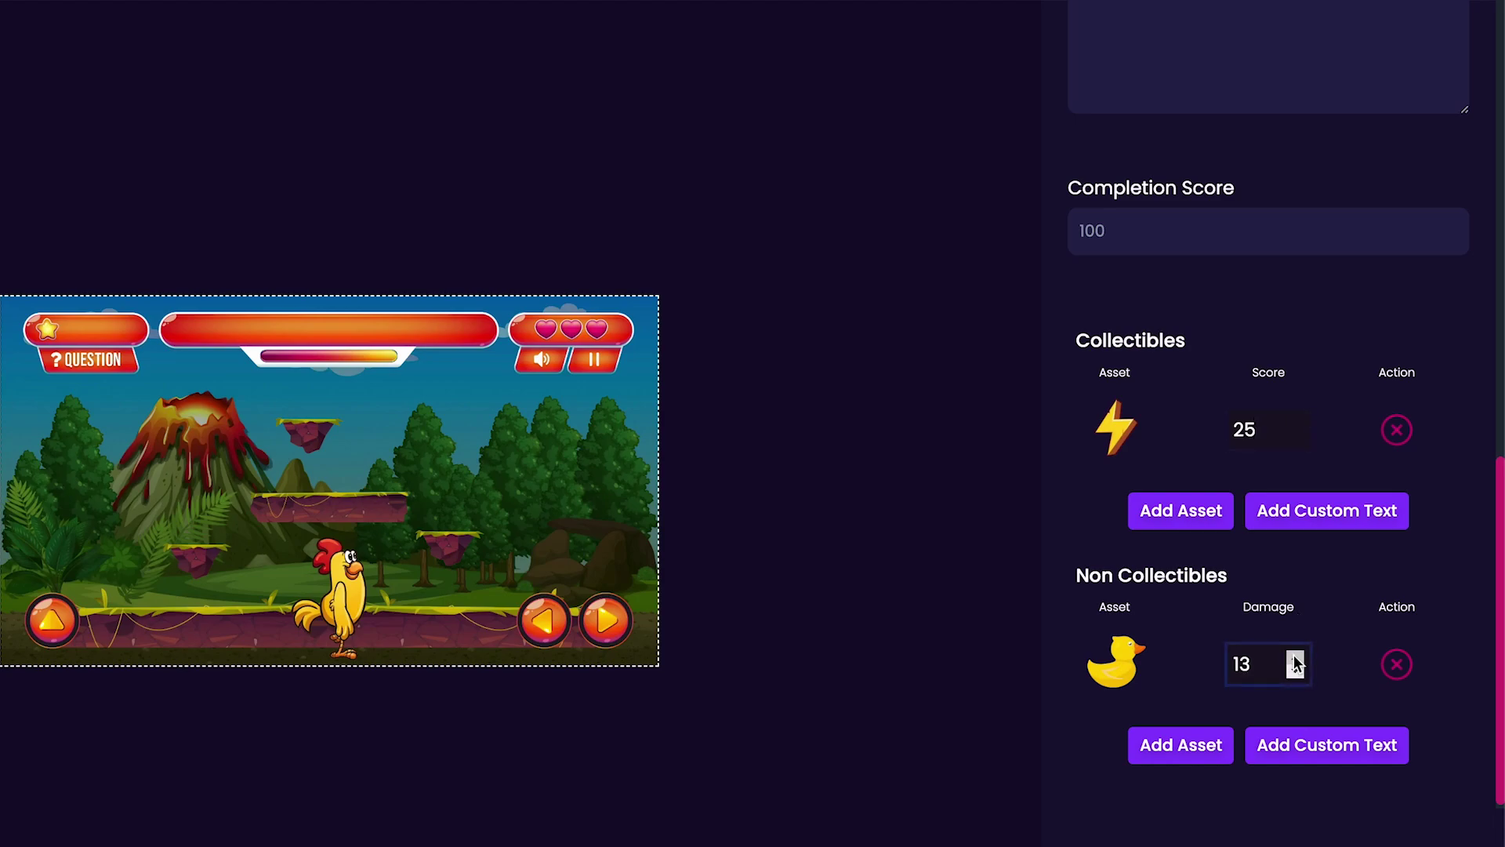
left_click(1295, 659)
left_click(1295, 659)
left_click(1295, 659)
left_click(1295, 660)
left_click(1295, 659)
left_click(1295, 659)
left_click(1295, 660)
left_click(1295, 659)
left_click(1296, 659)
left_click(1295, 659)
left_click(1295, 659)
left_click(1295, 659)
Publish the game from the top bar so the 'Congrats! Your Game is Live' dialog appears
scroll(1213, 661, "up", 15)
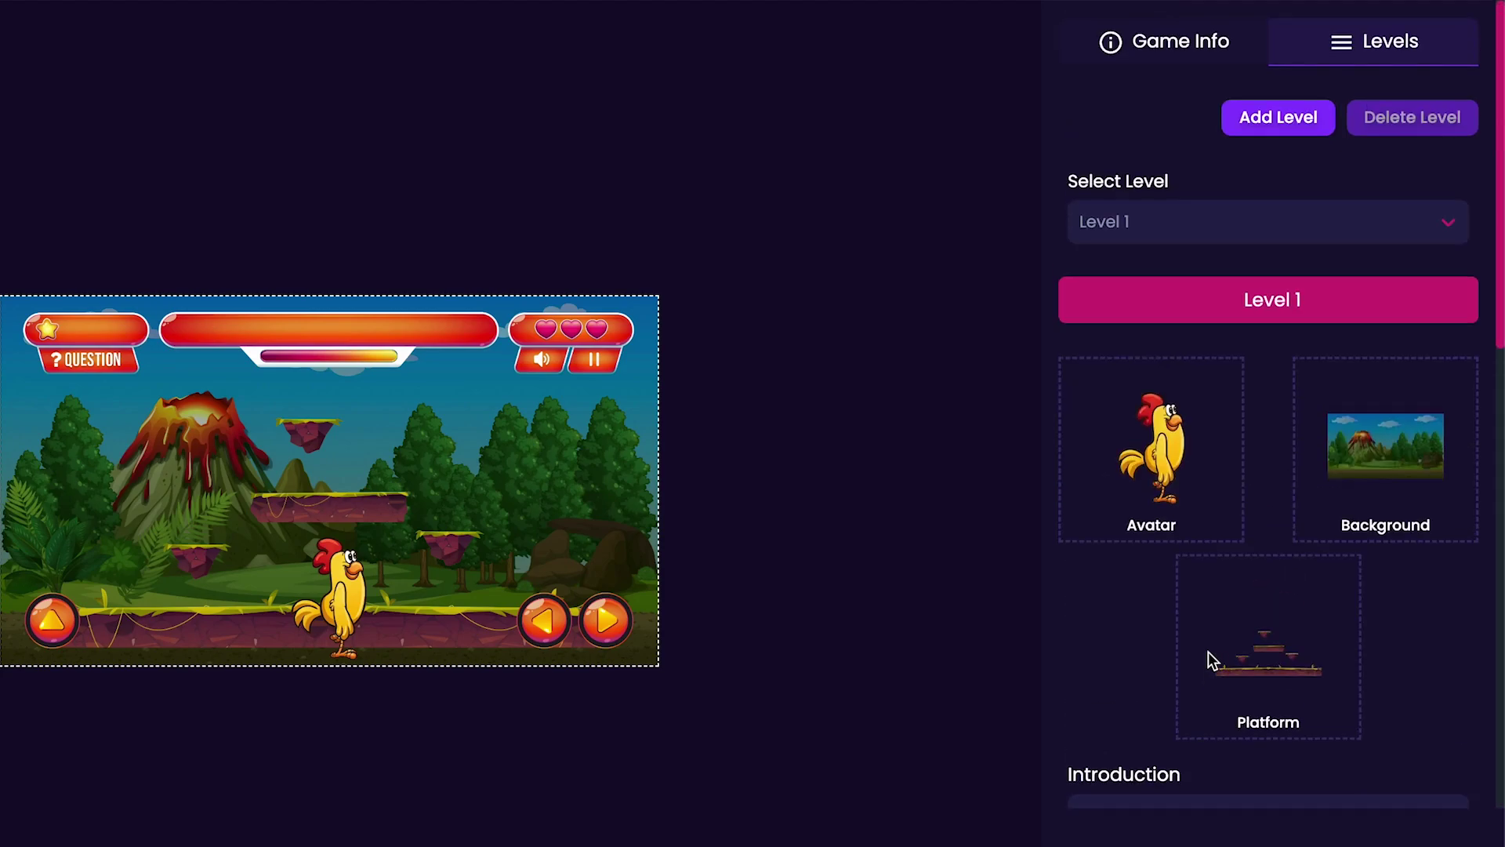
scroll(1182, 34, "up", 3)
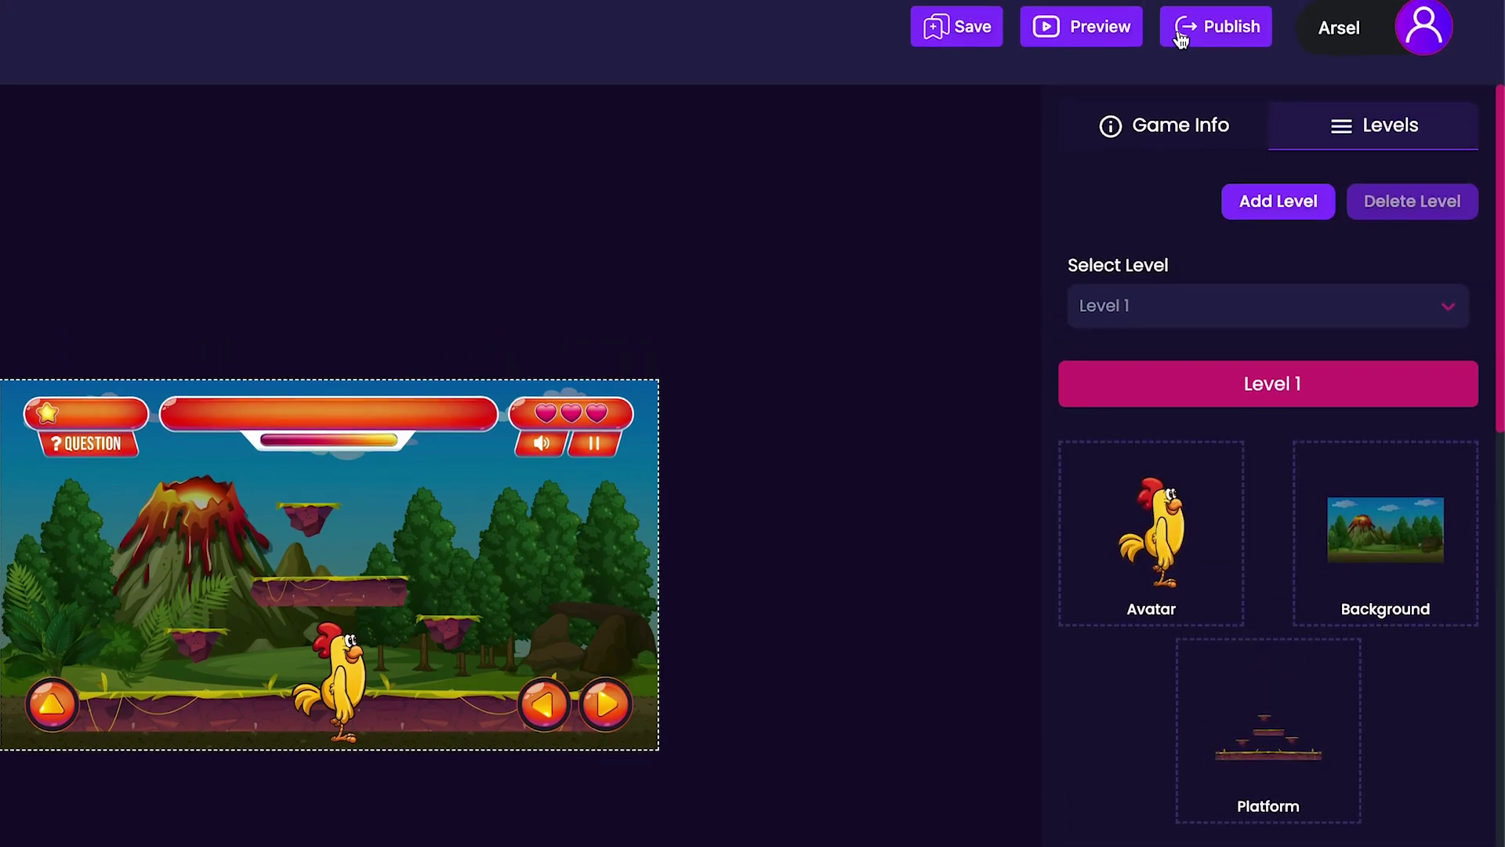
left_click(1182, 61)
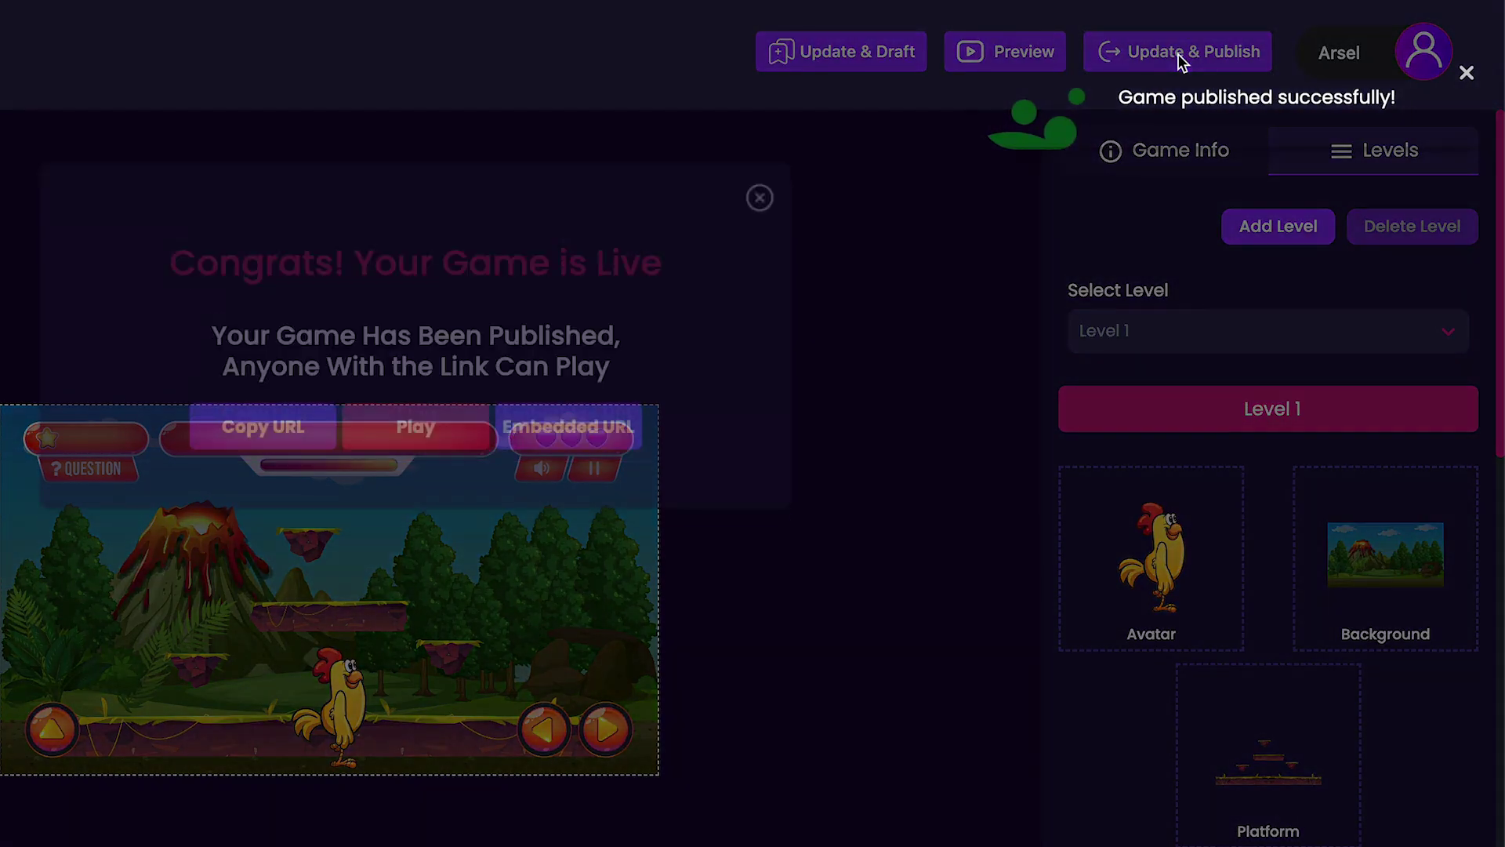